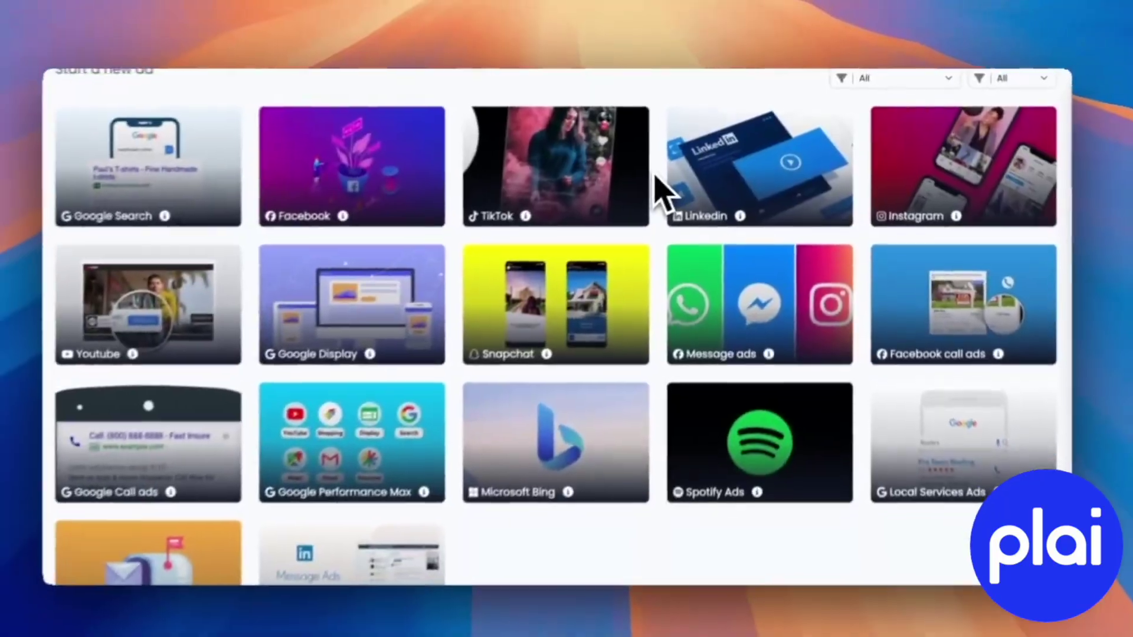
- Filter the ad previews to show only the Video ad format
scroll(667, 183, up, 2)
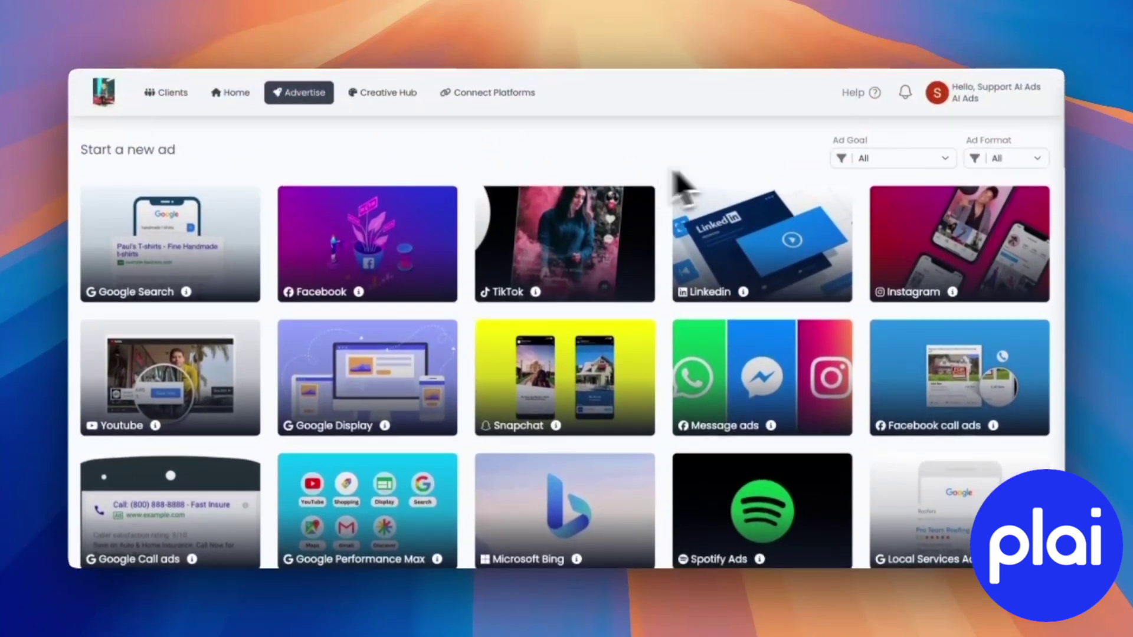
click(980, 157)
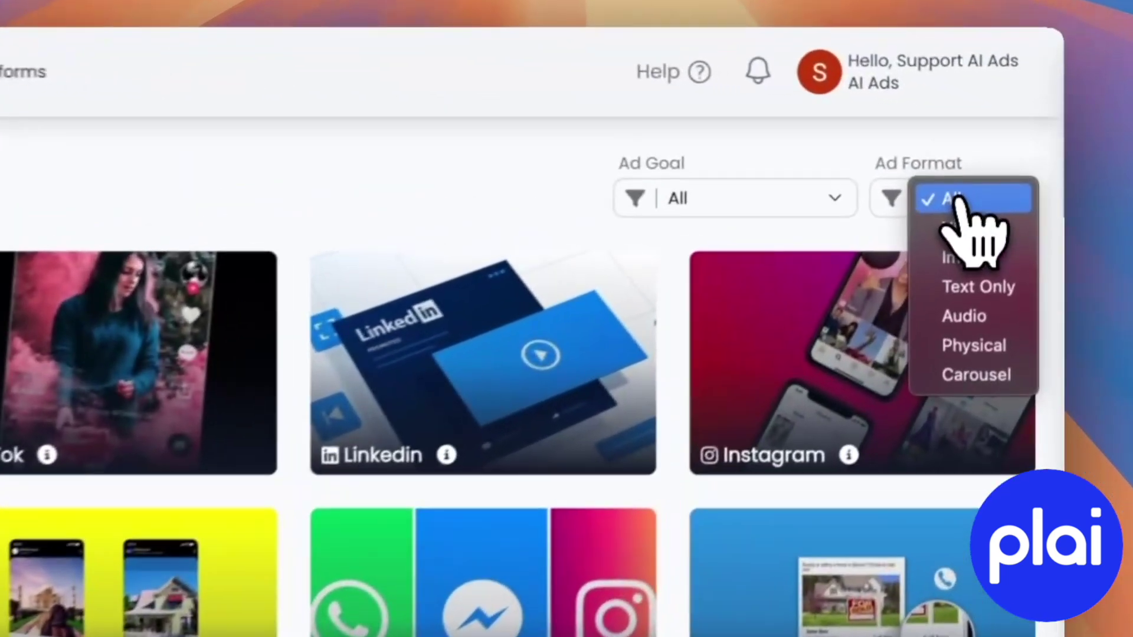
click(965, 236)
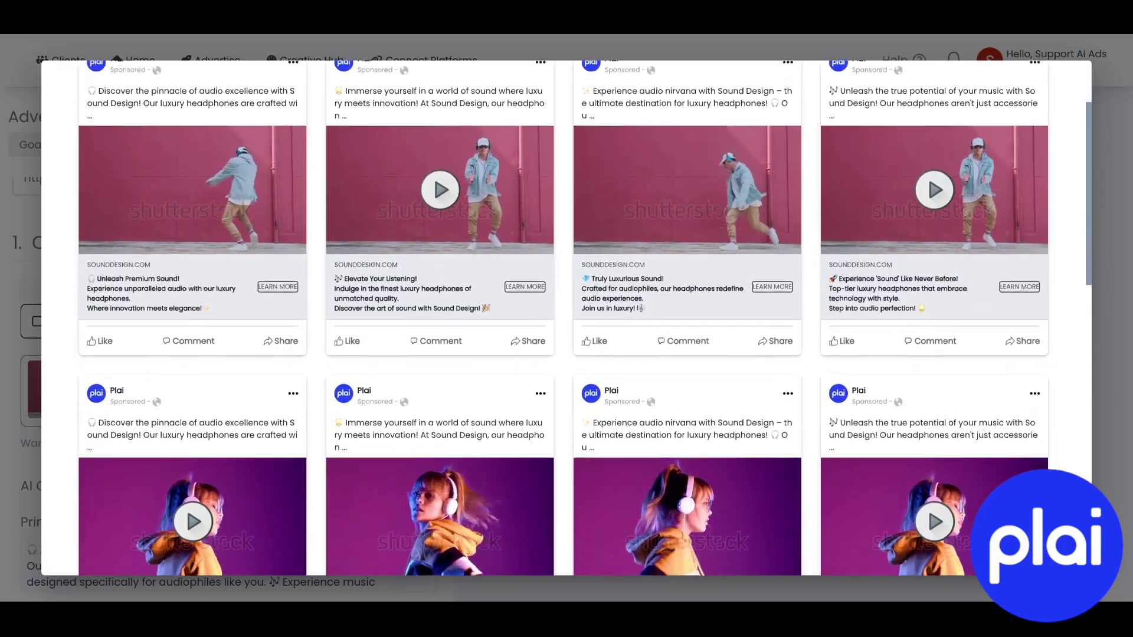
- Browse the video ad previews and switch on 'Optimize for Me' above the metrics table
scroll(567, 318, down, 1)
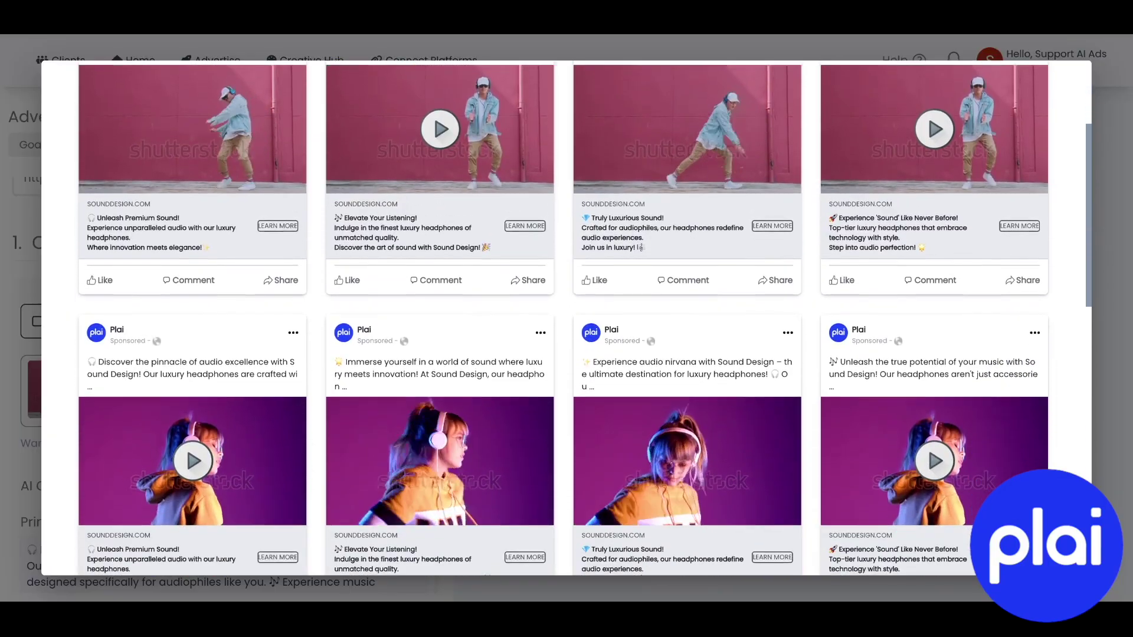
scroll(567, 319, down, 3)
scroll(567, 319, down, 4)
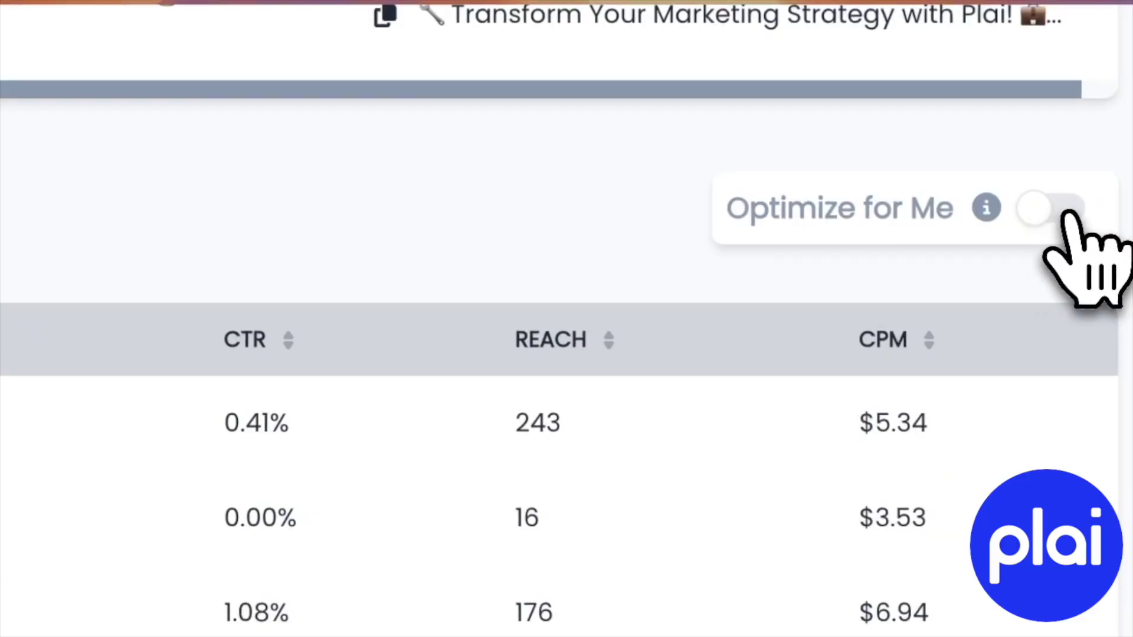
click(1057, 210)
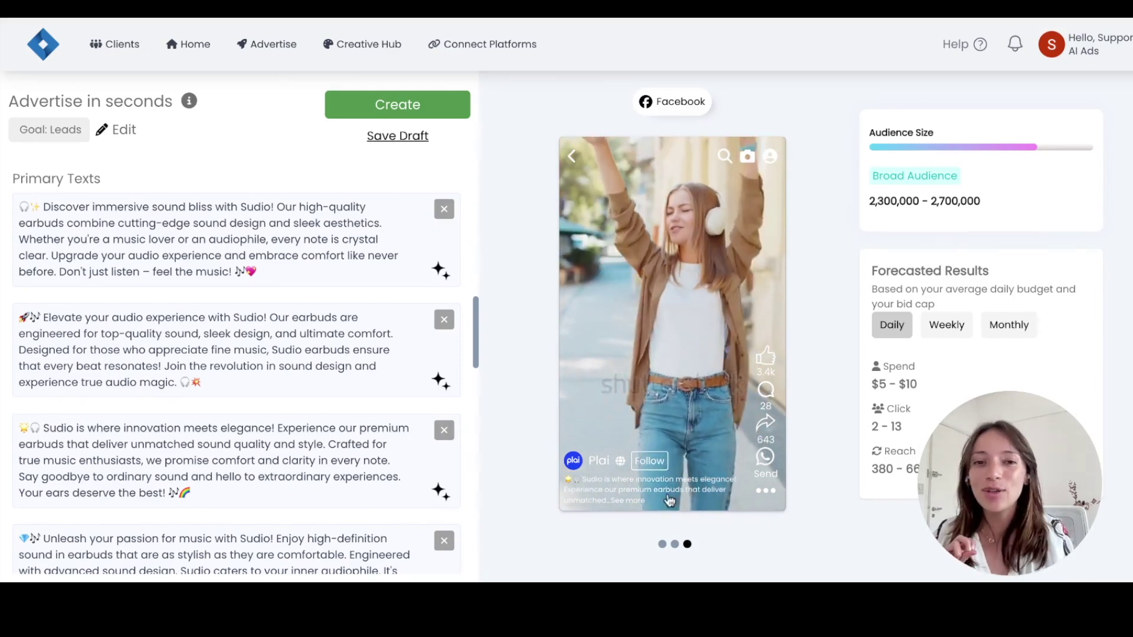
- Preview the carousel slides, including playing the man-with-headphones video
click(676, 546)
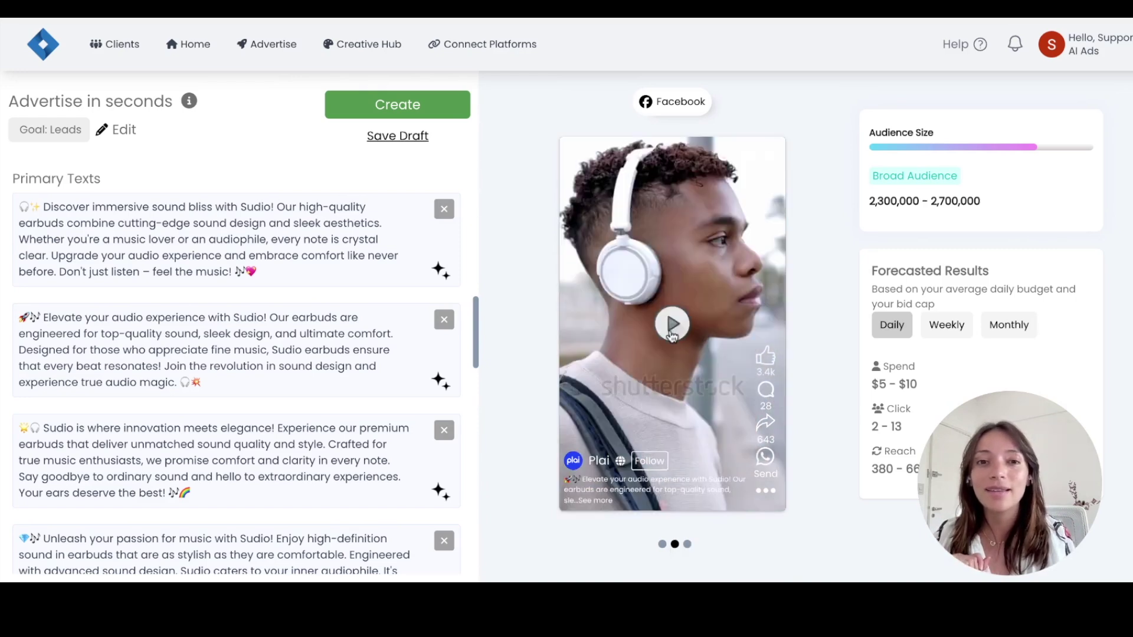
click(671, 327)
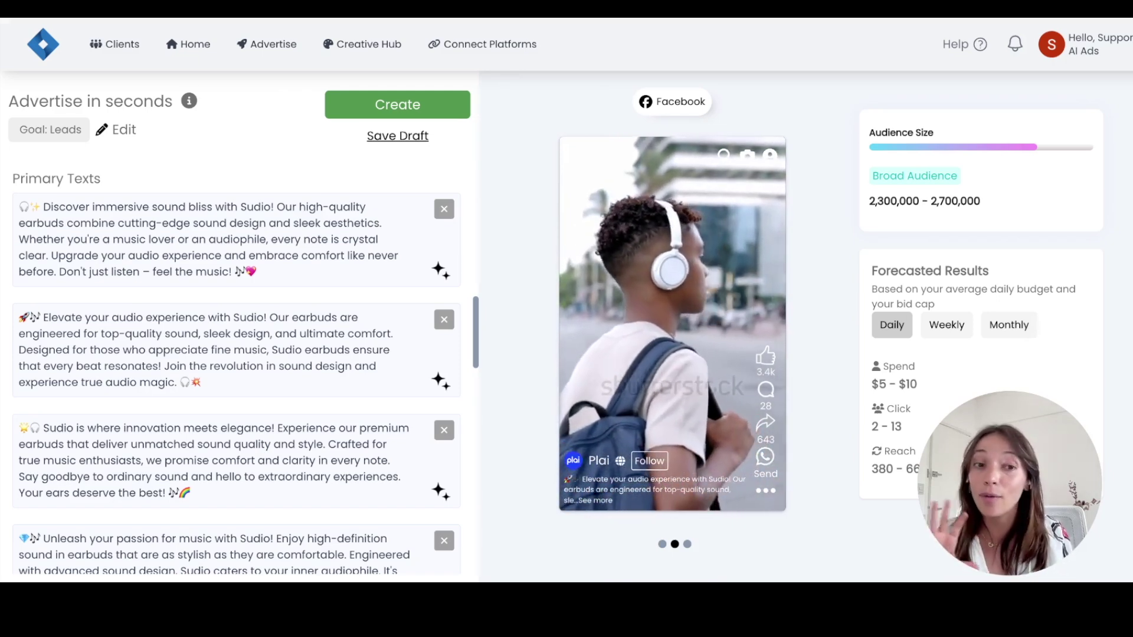
click(662, 545)
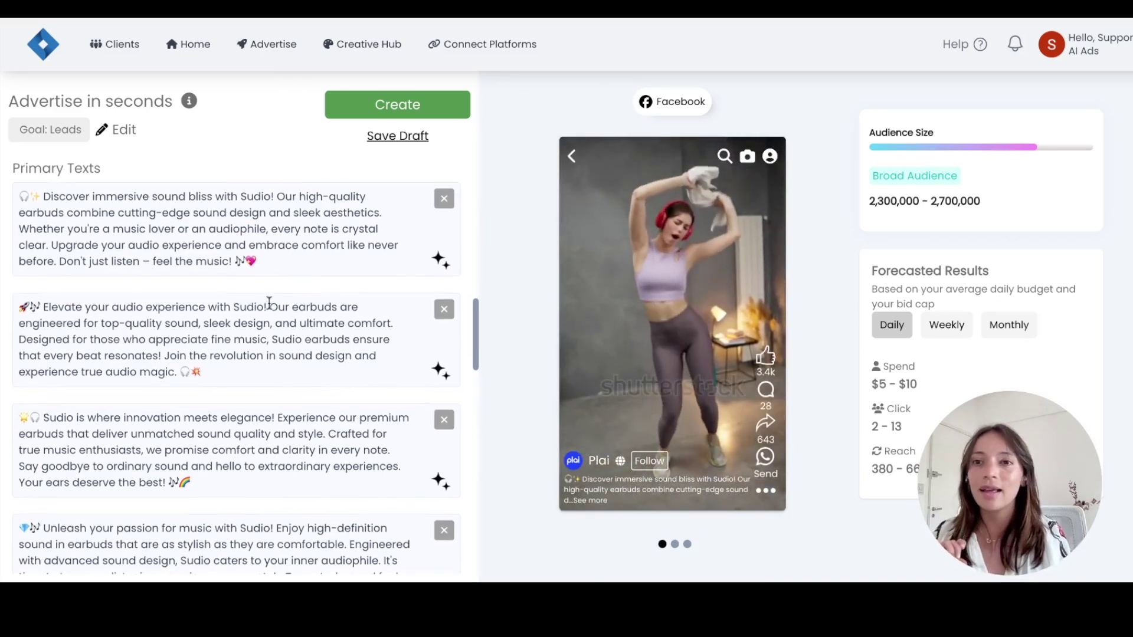
- Scroll through the ad texts and expand 'Generate New Ad' to show its fields
scroll(271, 304, down, 5)
scroll(272, 306, down, 5)
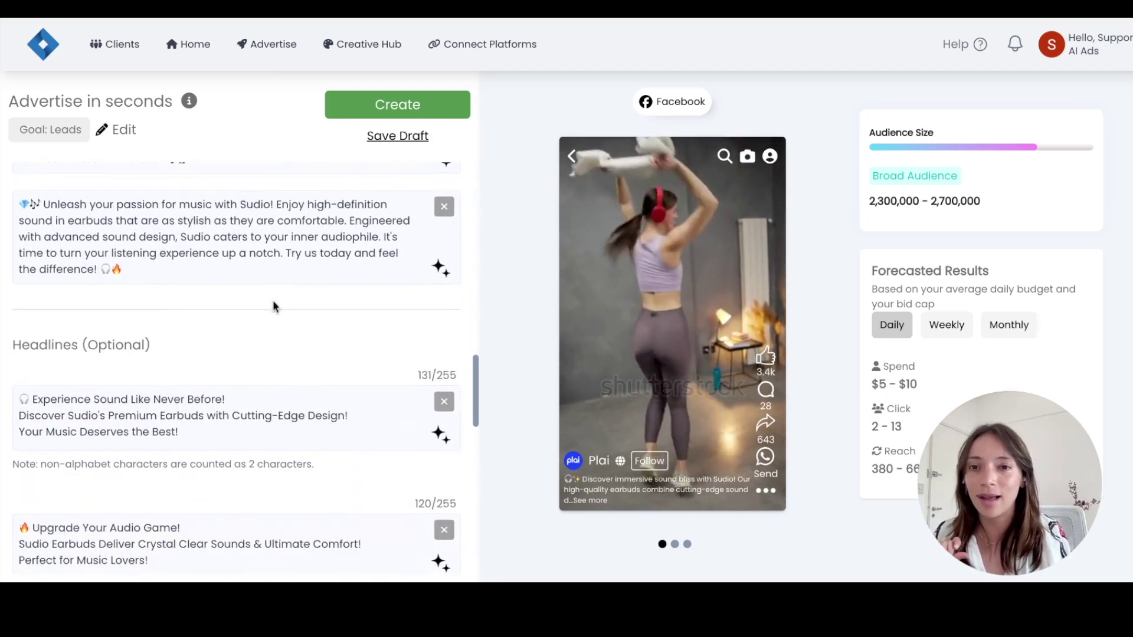
scroll(275, 297, down, 2)
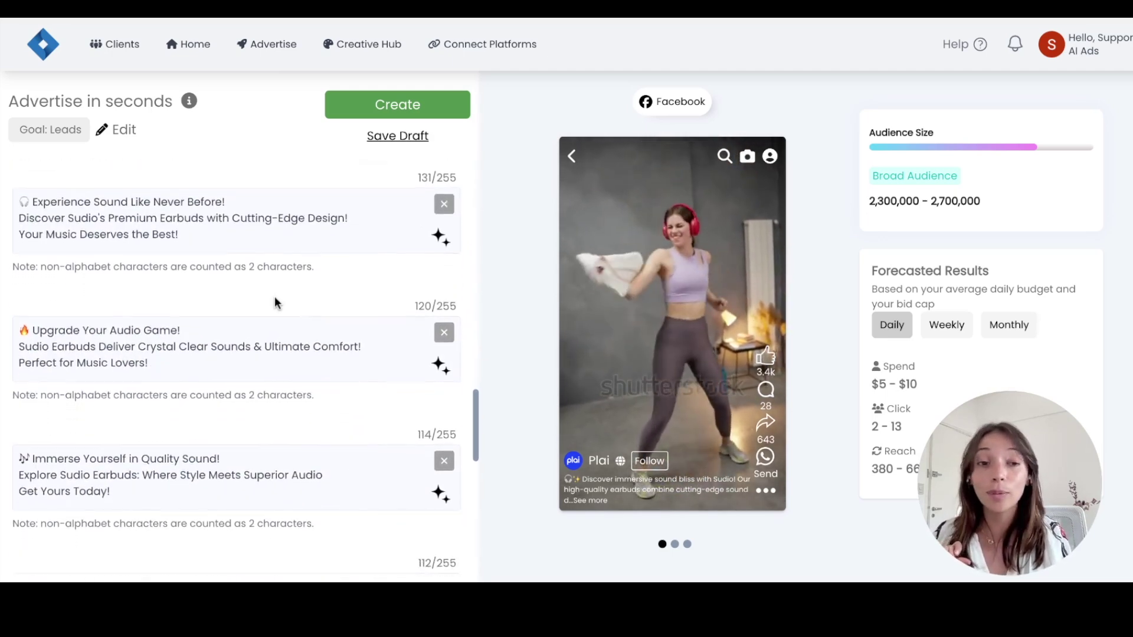
scroll(284, 299, down, 1)
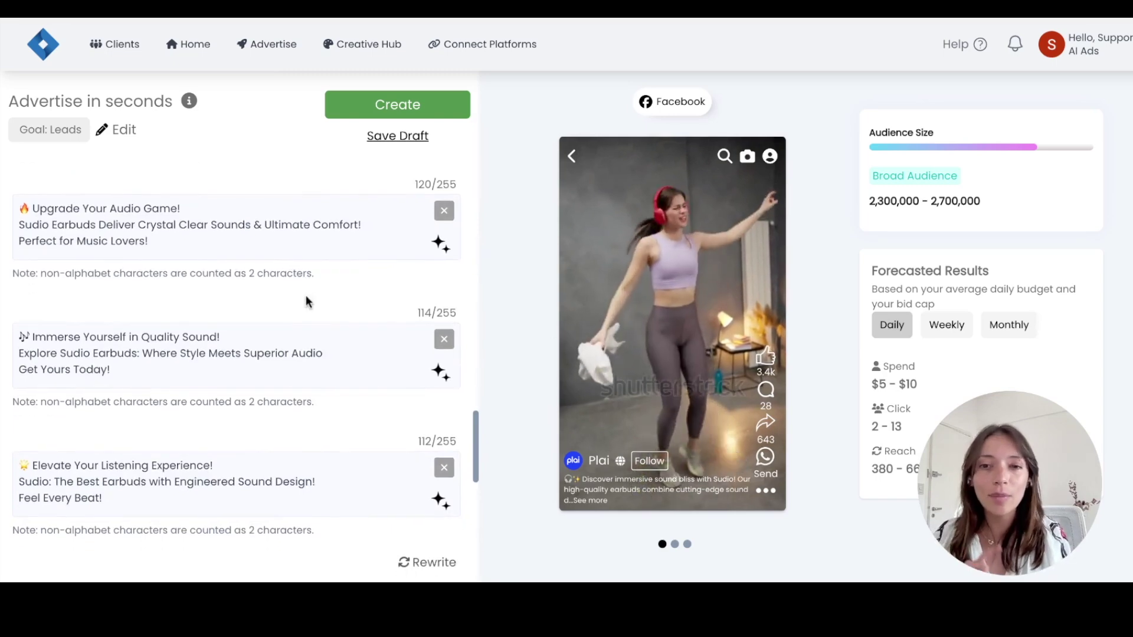
scroll(305, 298, down, 10)
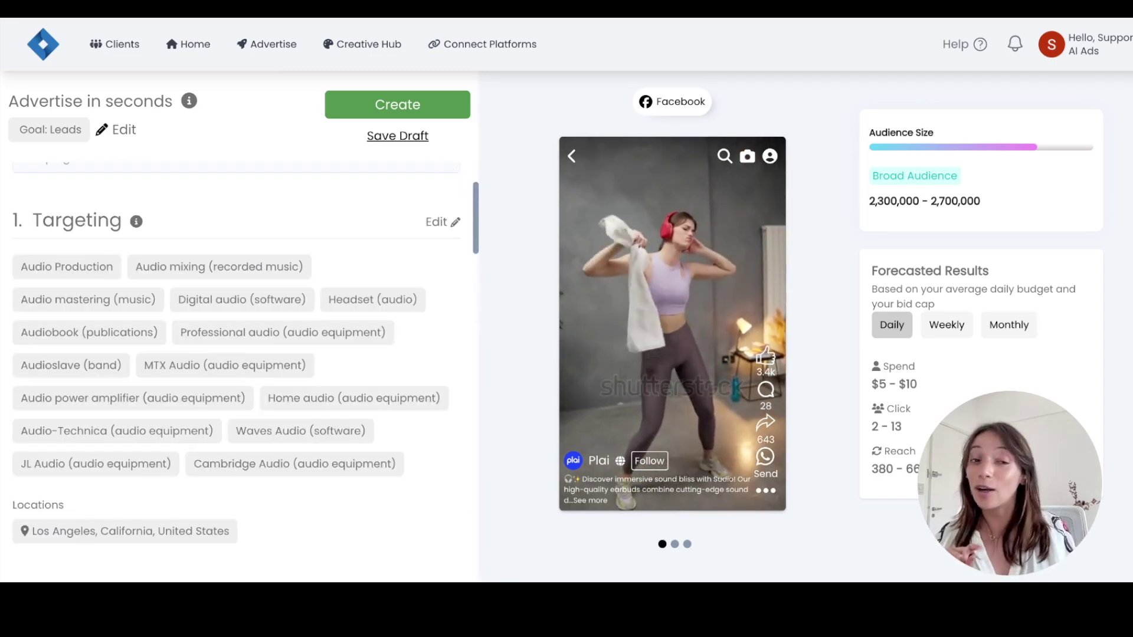
scroll(311, 275, up, 3)
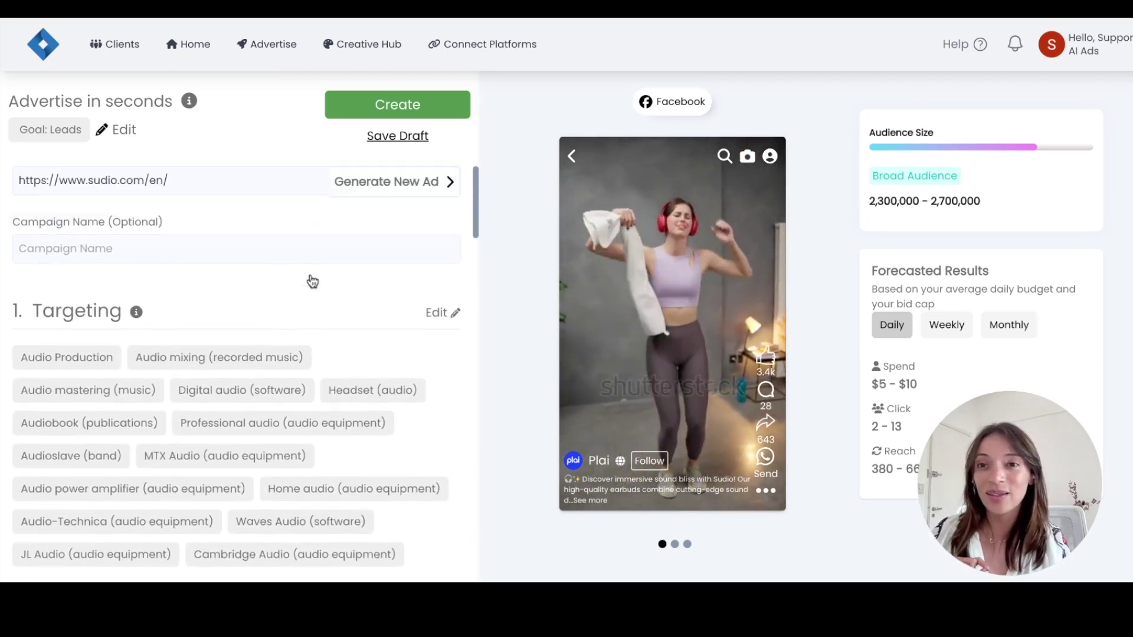
click(425, 208)
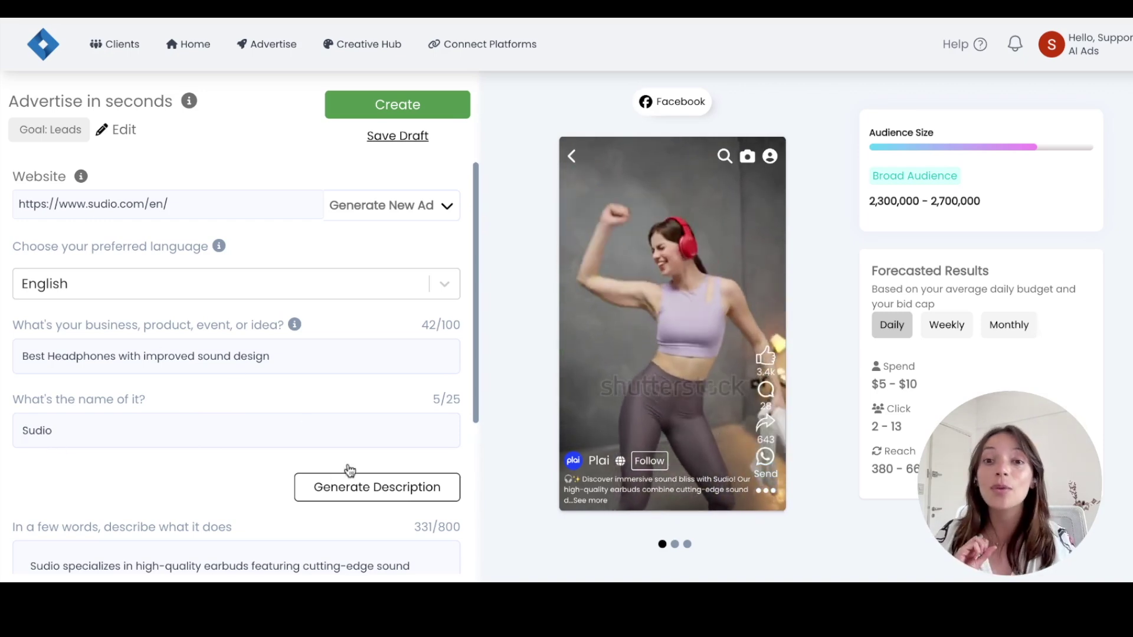
- Switch back to Manual setup to see the Headset (audio) interests and Los Angeles location
scroll(329, 416, down, 4)
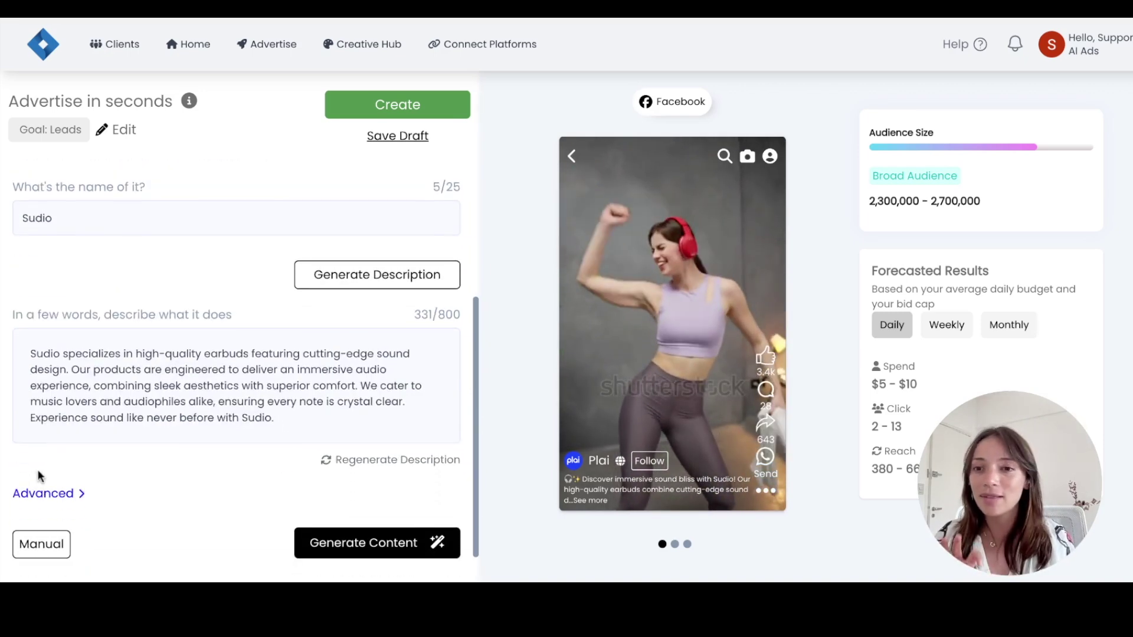
click(58, 546)
scroll(246, 383, up, 2)
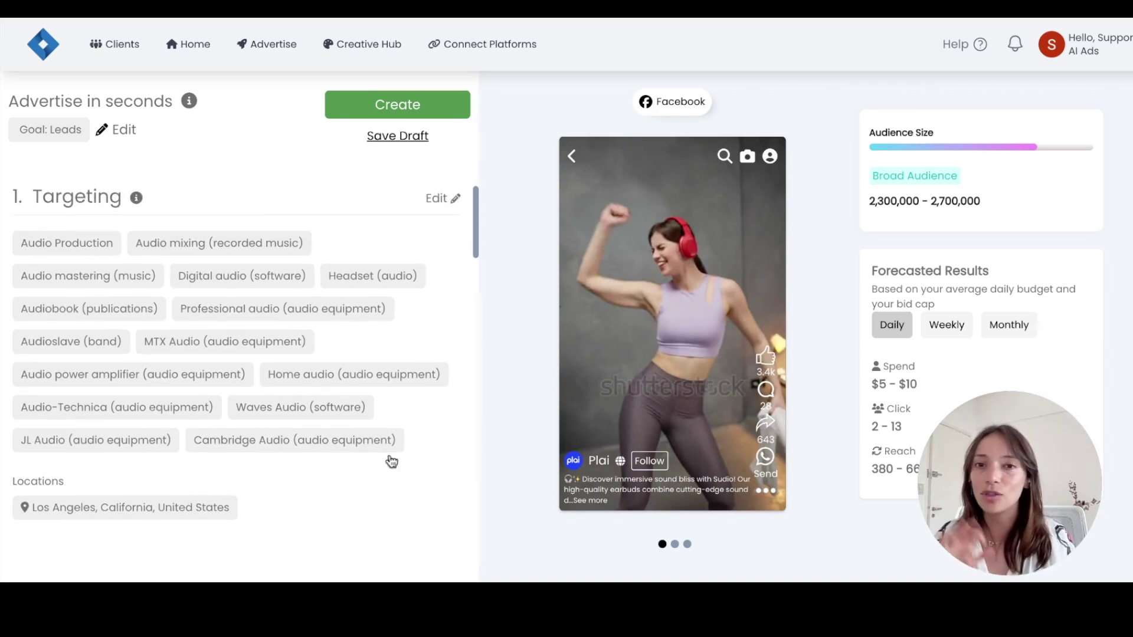
click(452, 200)
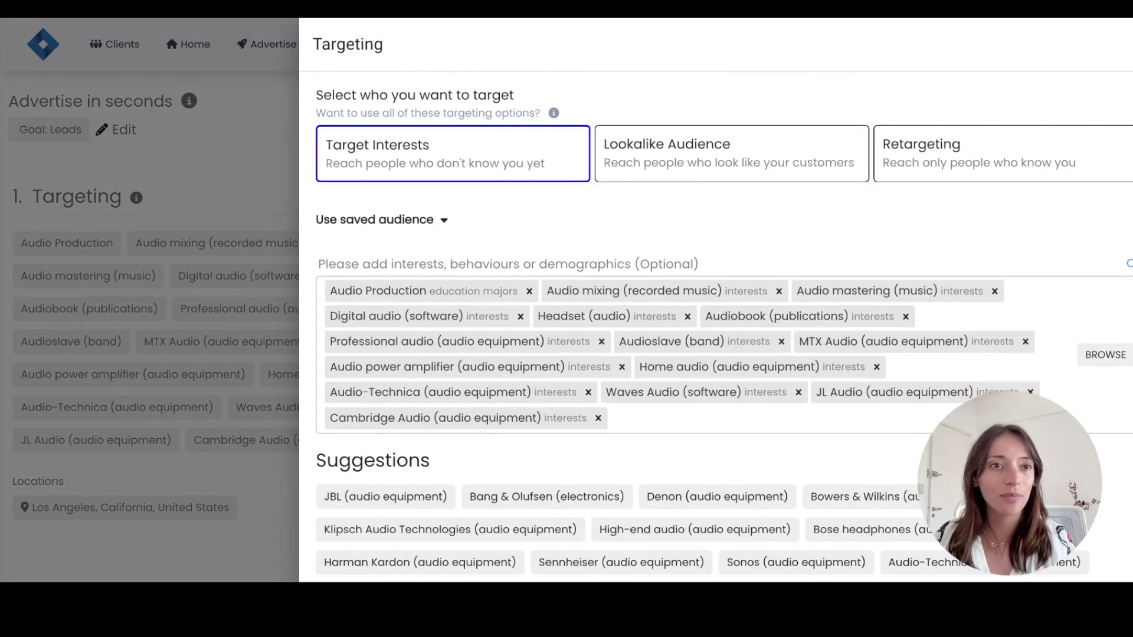
scroll(892, 225, down, 6)
scroll(892, 226, down, 2)
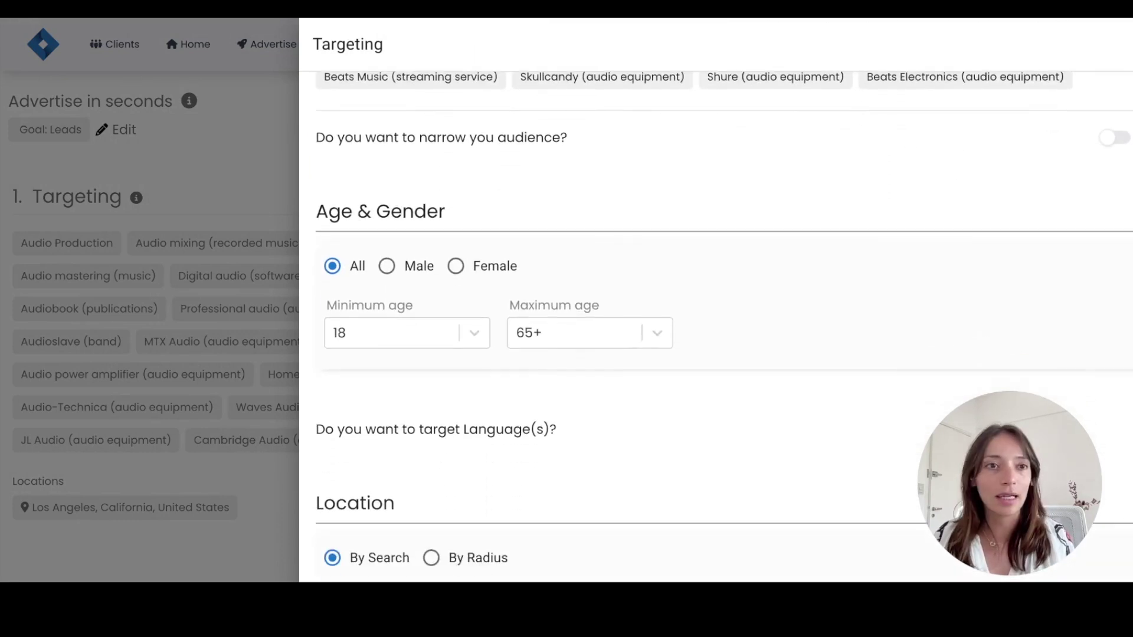
click(278, 378)
scroll(339, 378, down, 4)
scroll(339, 378, down, 3)
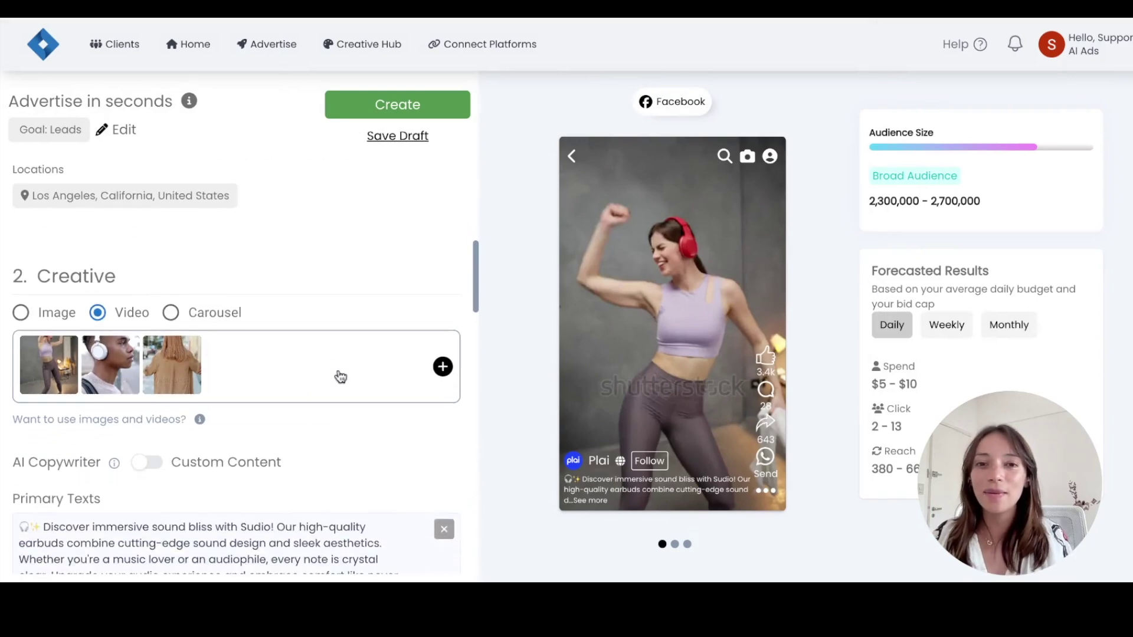
scroll(340, 373, down, 3)
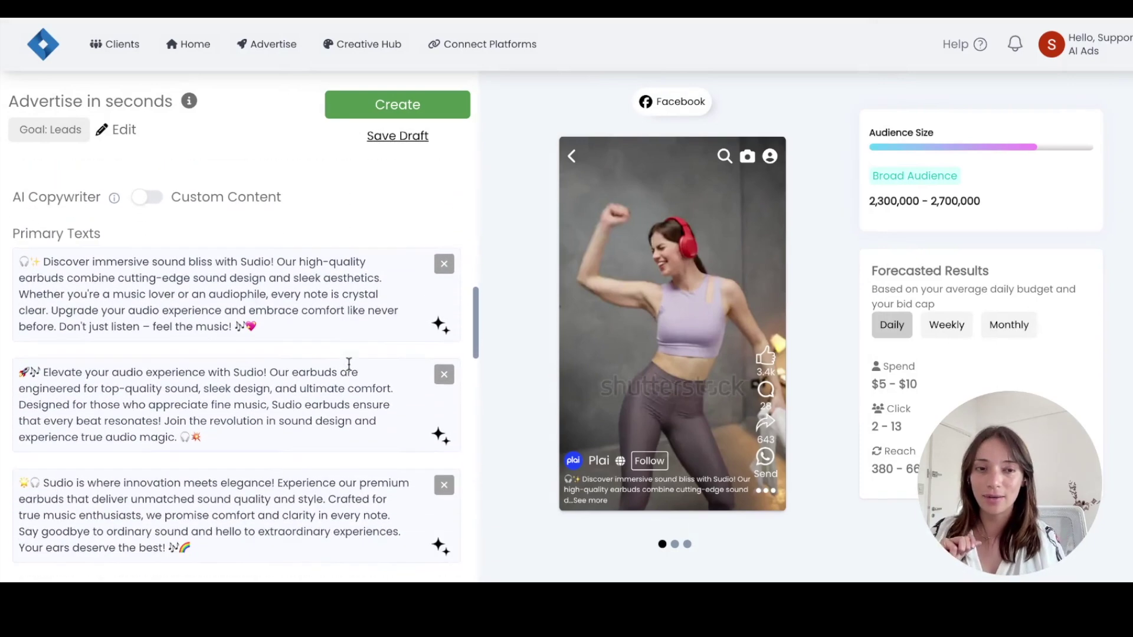
scroll(308, 303, up, 3)
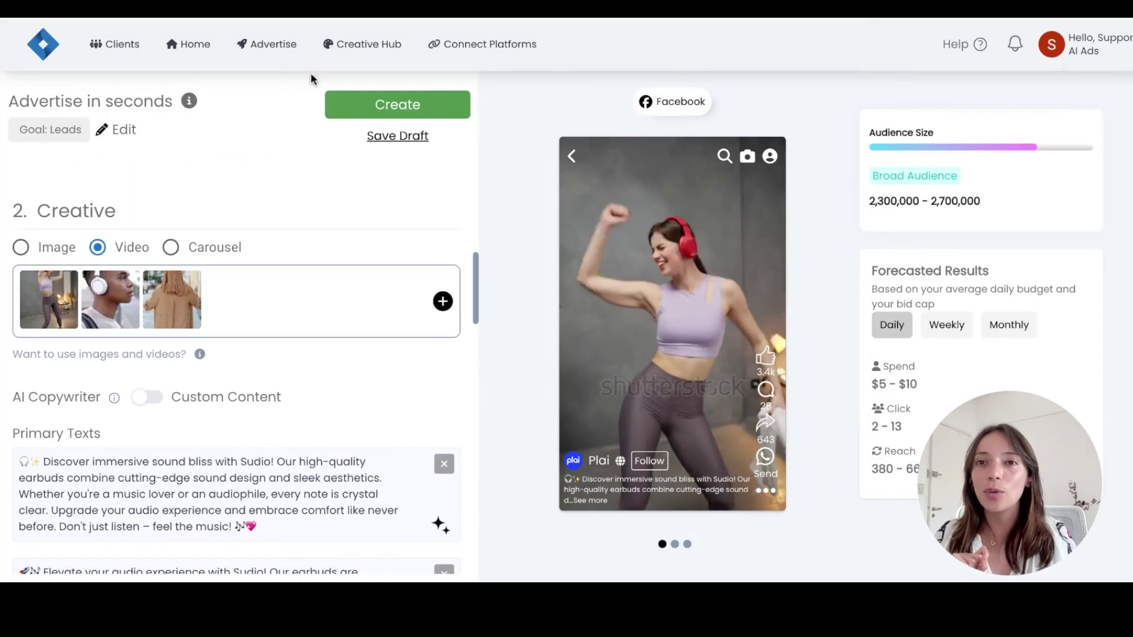
click(294, 43)
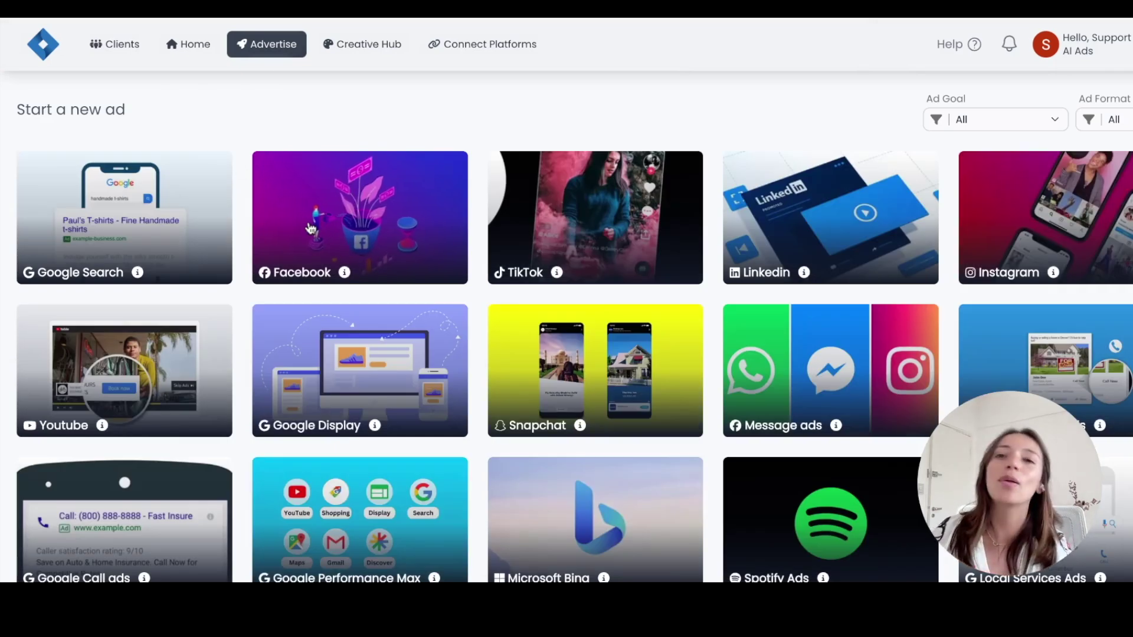
- Choose the Facebook card to begin a new Facebook ad
click(345, 248)
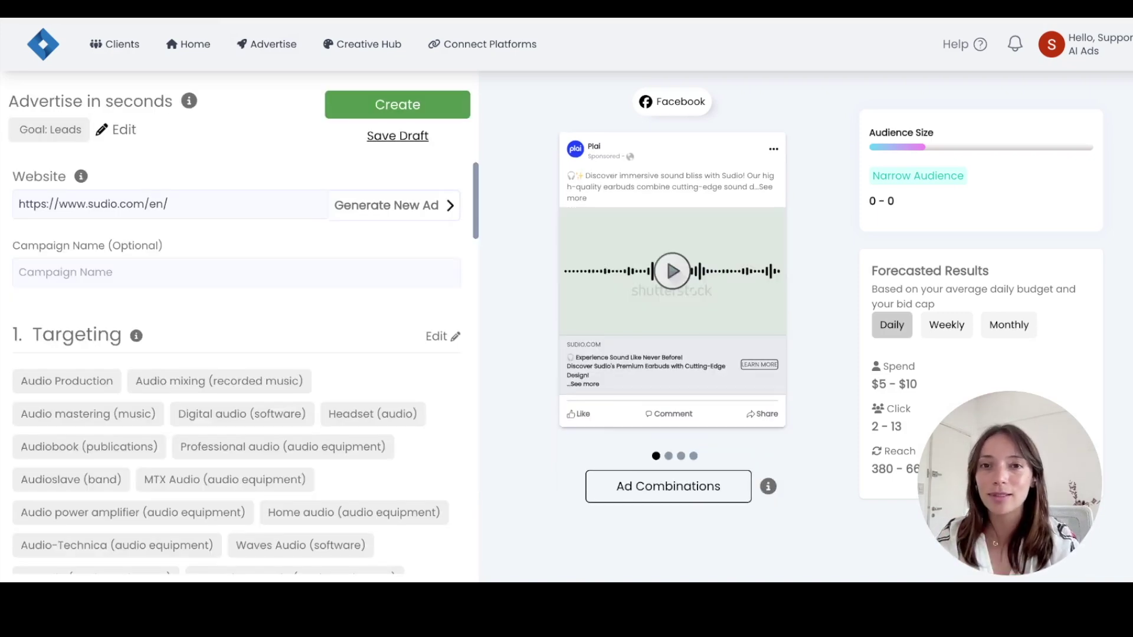
- Replace the Sudio website URL with the landing.site cool-air page link
click(197, 203)
key(ctrl+a)
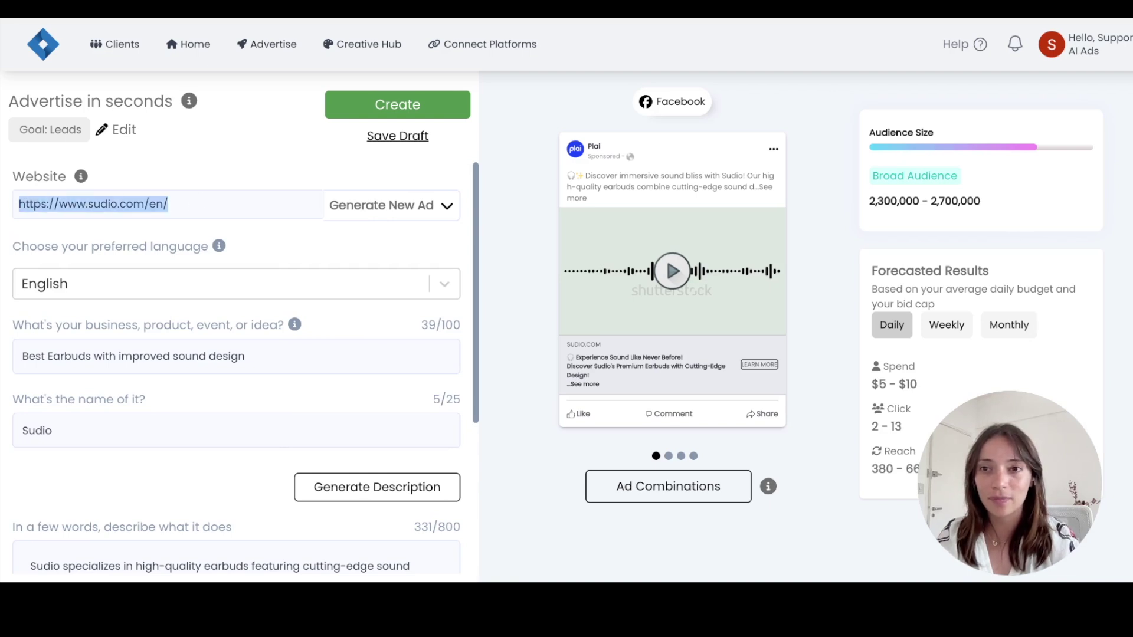
key(BackSpace)
text(https://landing.site/cool-air/?fbclid=IwY2xjawFWYUNleHRuA2FlbQIxMAABHbra-T6c27owJYL24FufkODXKFTeigzp8CJGs-oJHmbHTPbZgVI6ZLUxsw_aem_2QSzmYR5Tgd14S0GC3S86A)
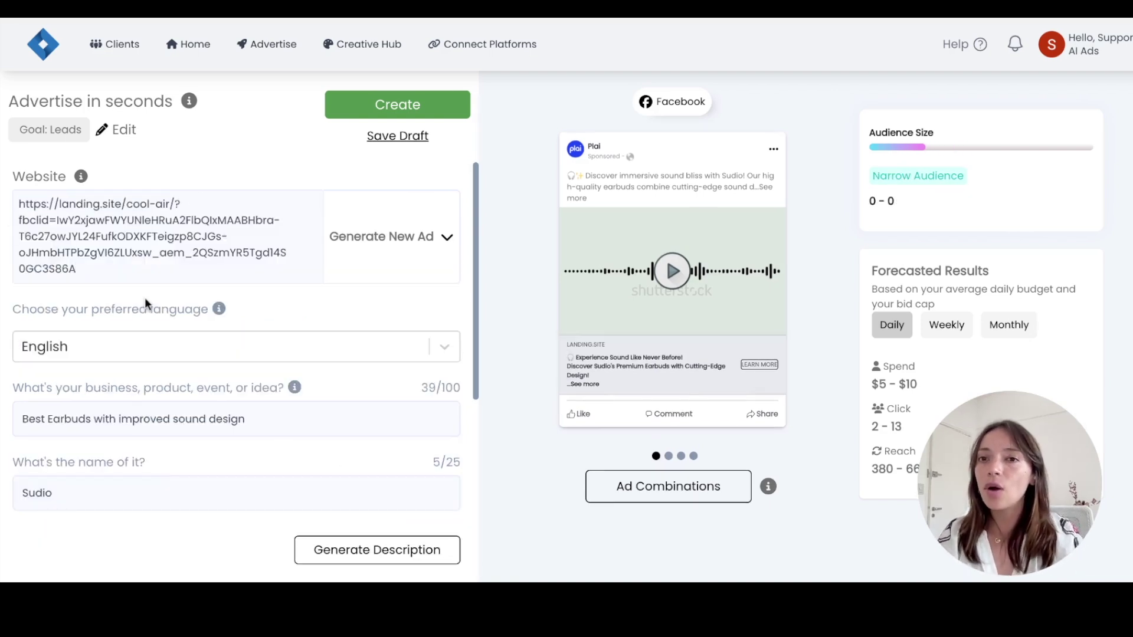
- Set the business idea to 'Heating and ac experts in Reno Nevada' and the name to 'Heating Master'
click(274, 422)
key(ctrl+a)
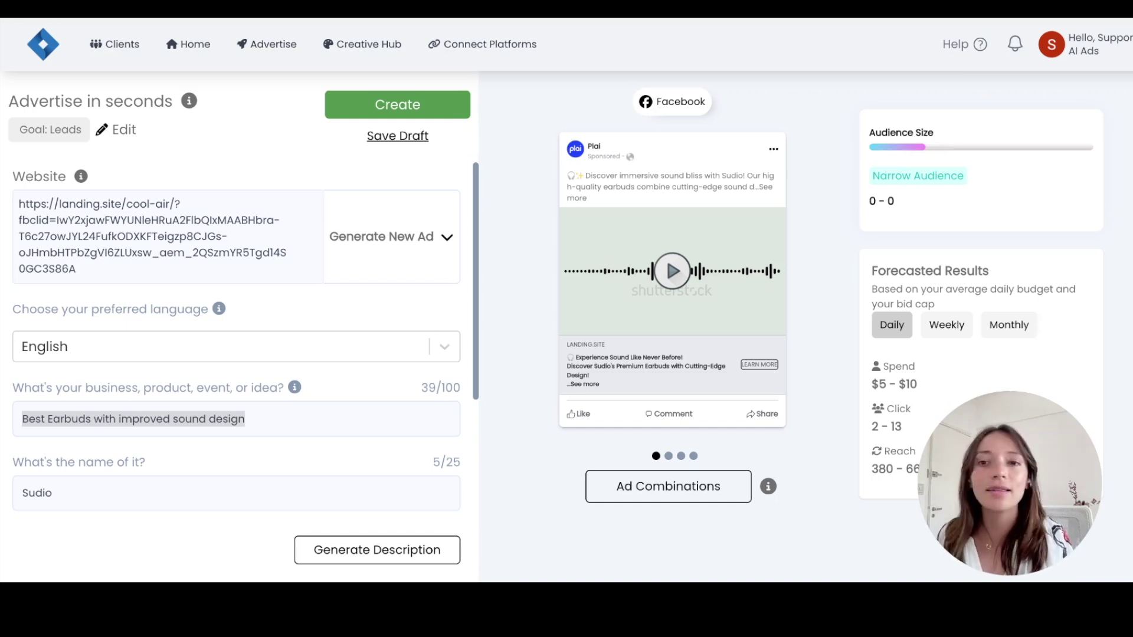
triple_click(298, 421)
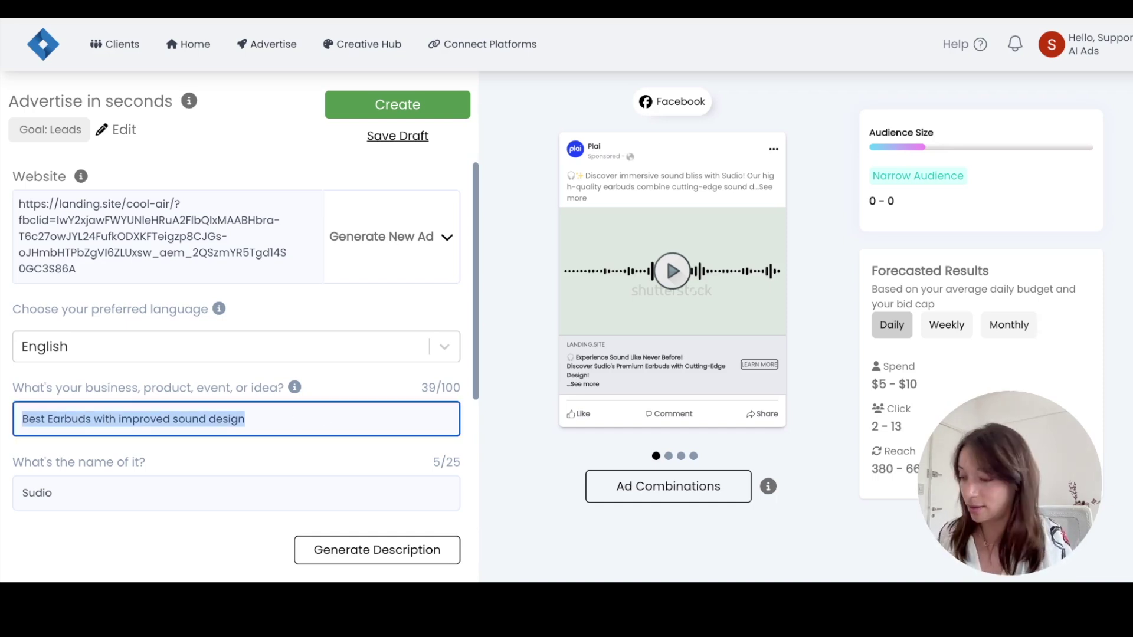
text(Heating and ac experts in Reno Nevada)
click(146, 519)
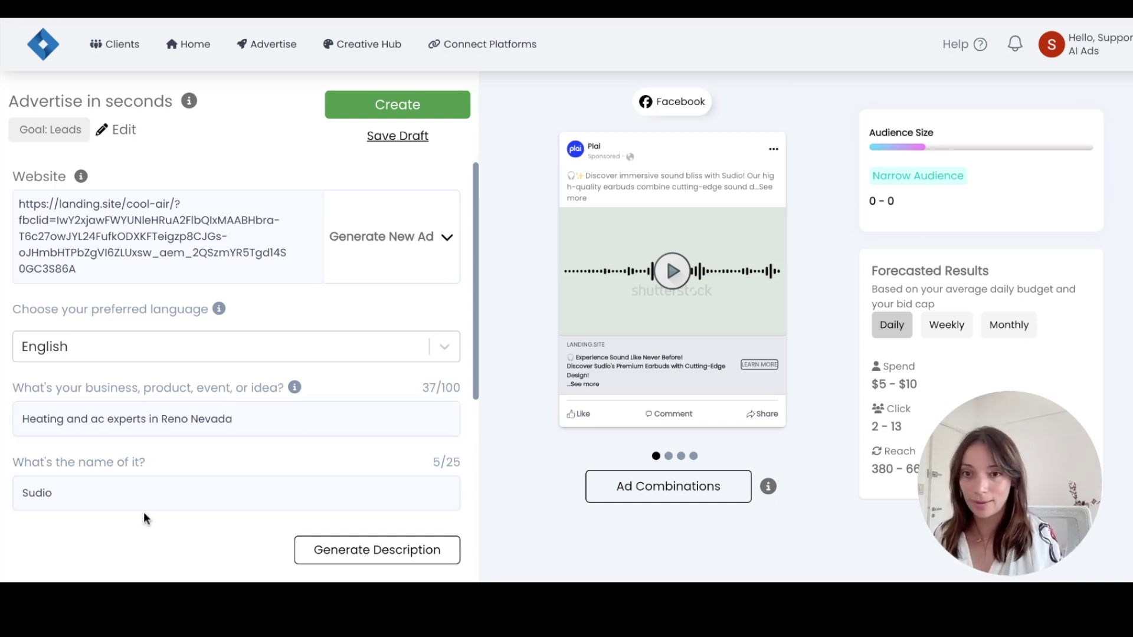
click(127, 499)
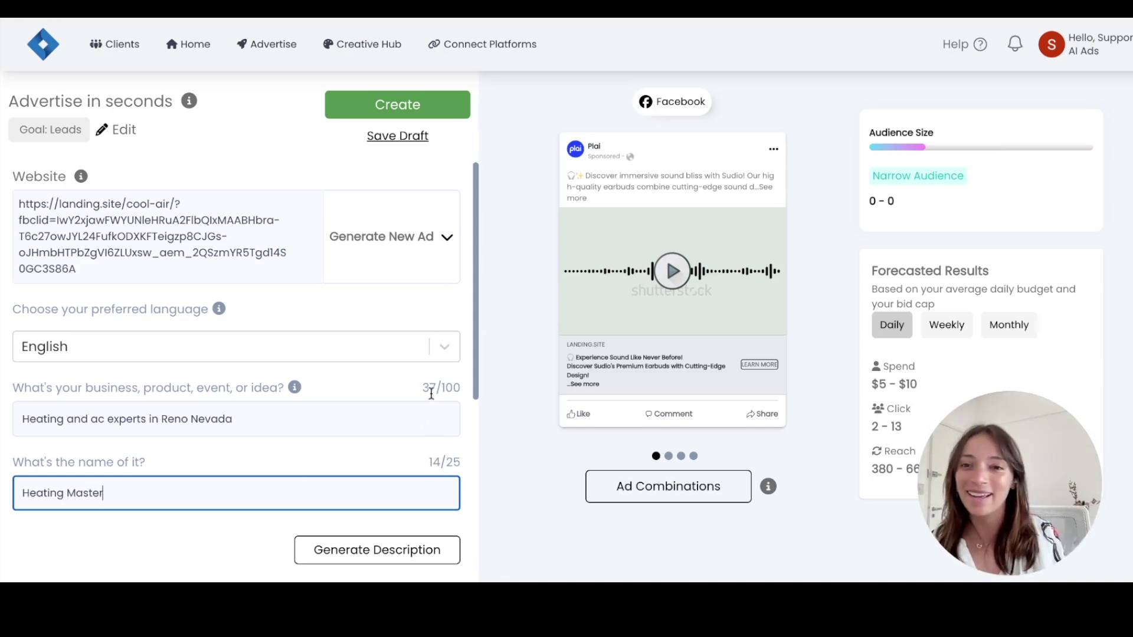
scroll(431, 394, down, 1)
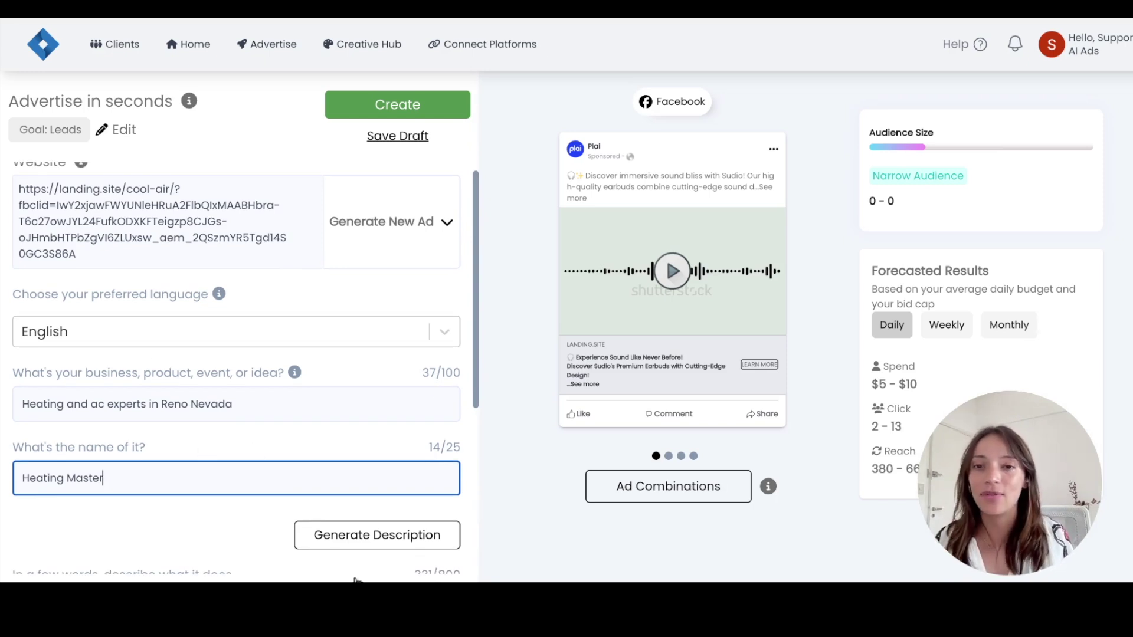
- Generate an AI description of Heating Master as Reno's HVAC experts, then generate the ad content
click(400, 535)
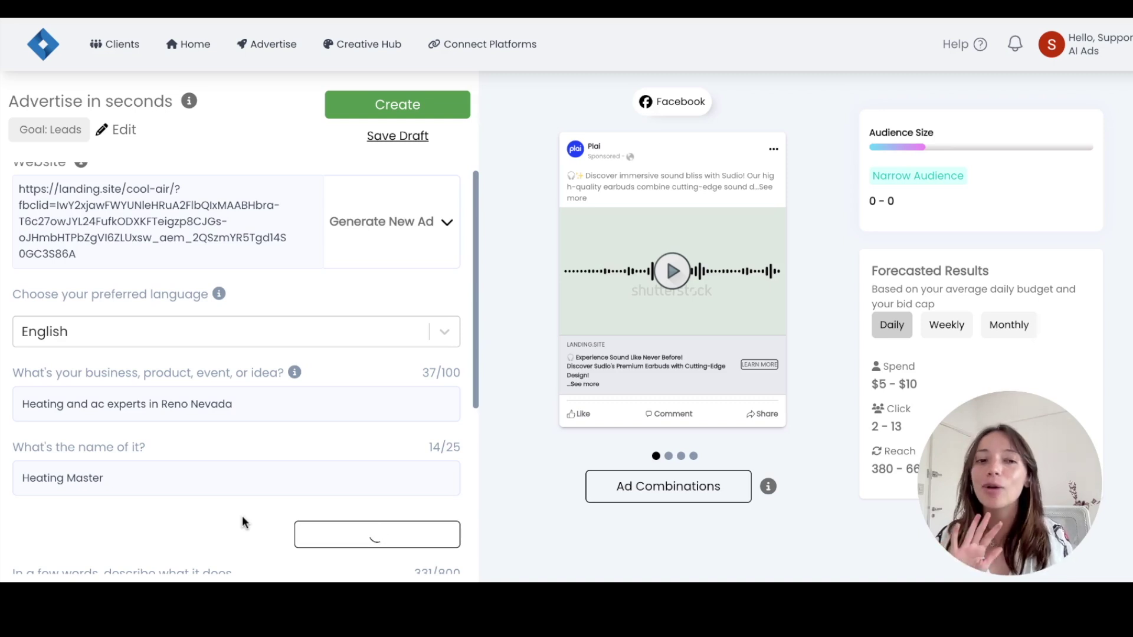
scroll(273, 448, down, 3)
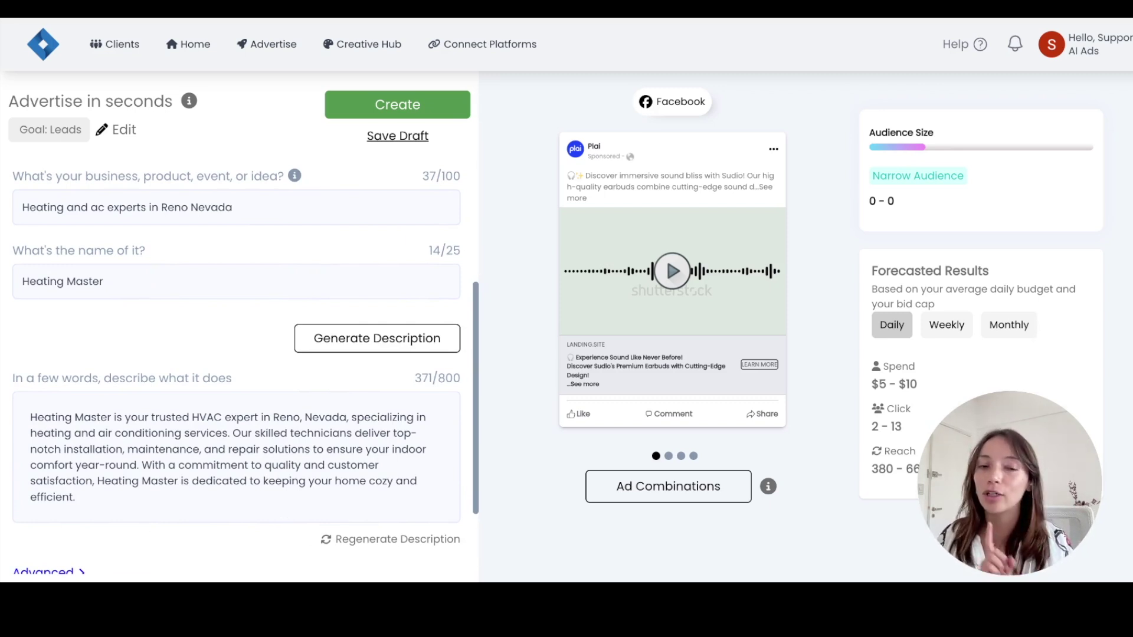
scroll(257, 444, down, 1)
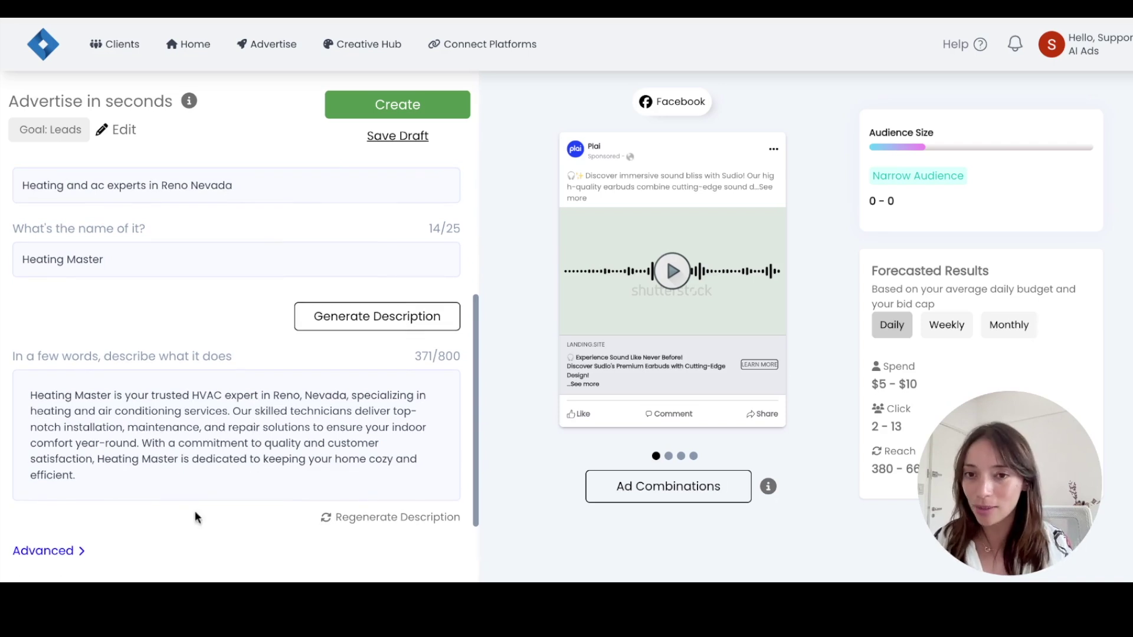
click(187, 484)
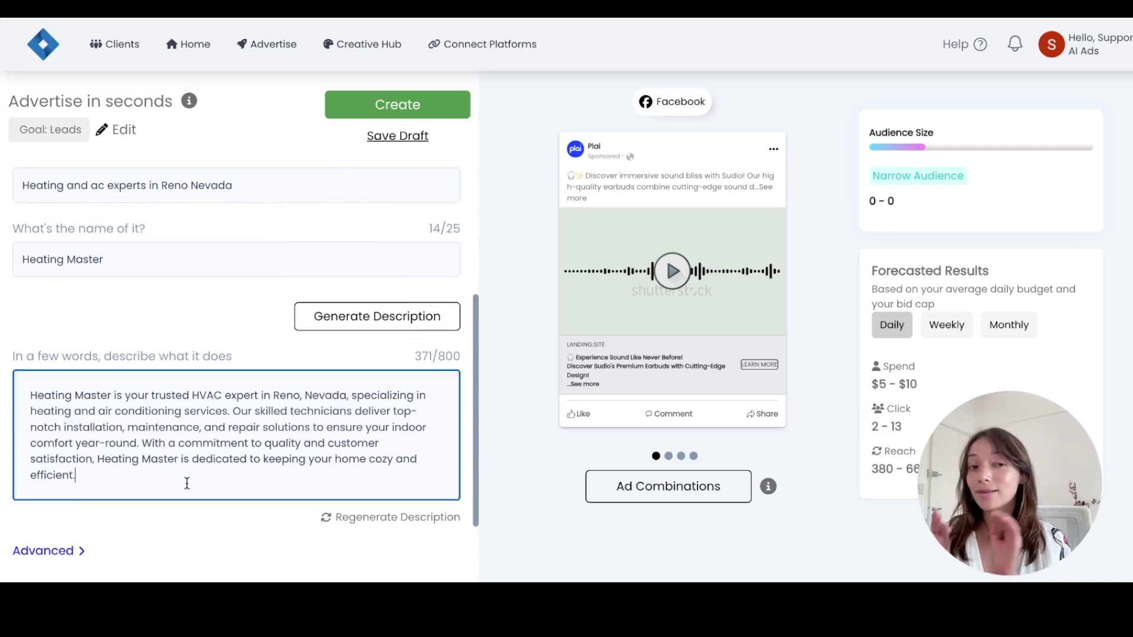
scroll(283, 496, down, 2)
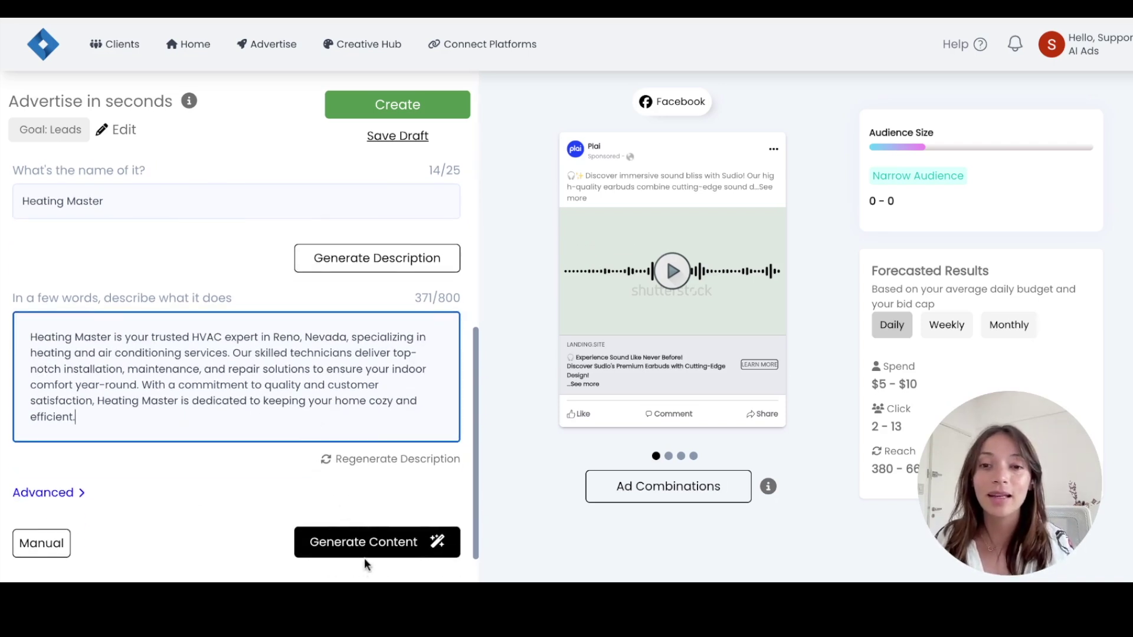
click(371, 544)
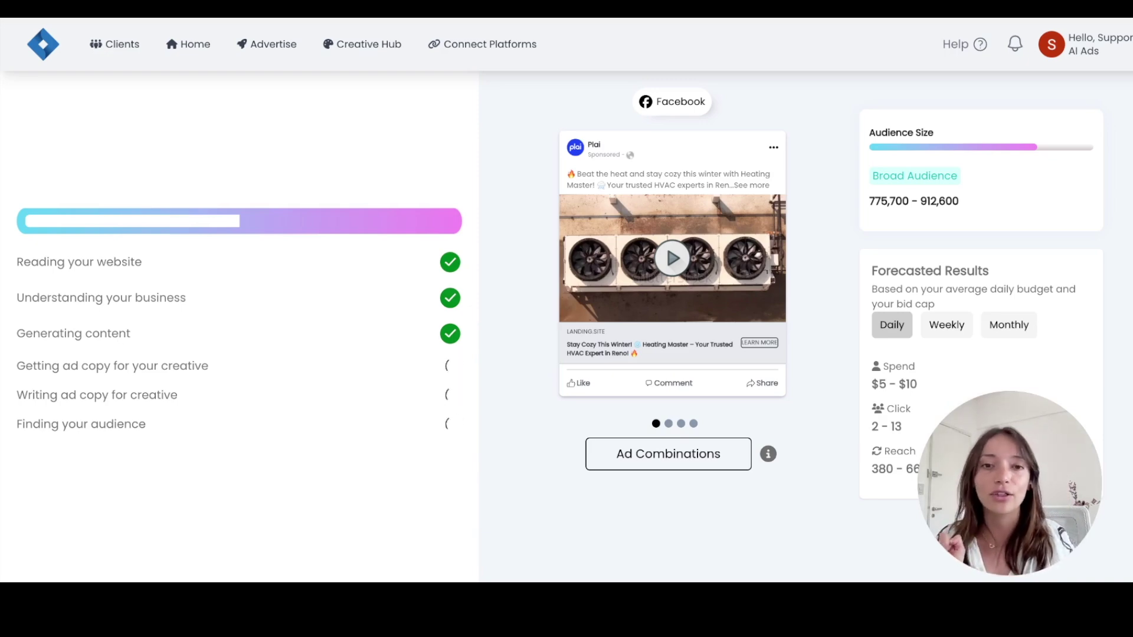
- Review the A/B test ad combinations in the Feeds and Instant Articles placements, then close them
click(669, 459)
scroll(459, 191, down, 4)
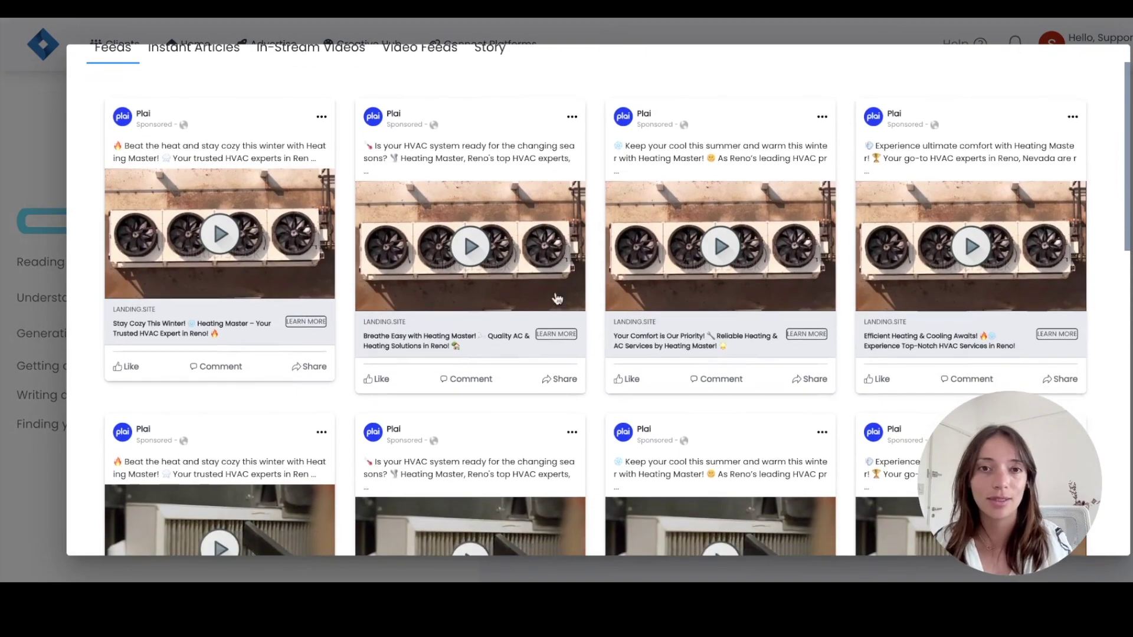
scroll(530, 342, down, 3)
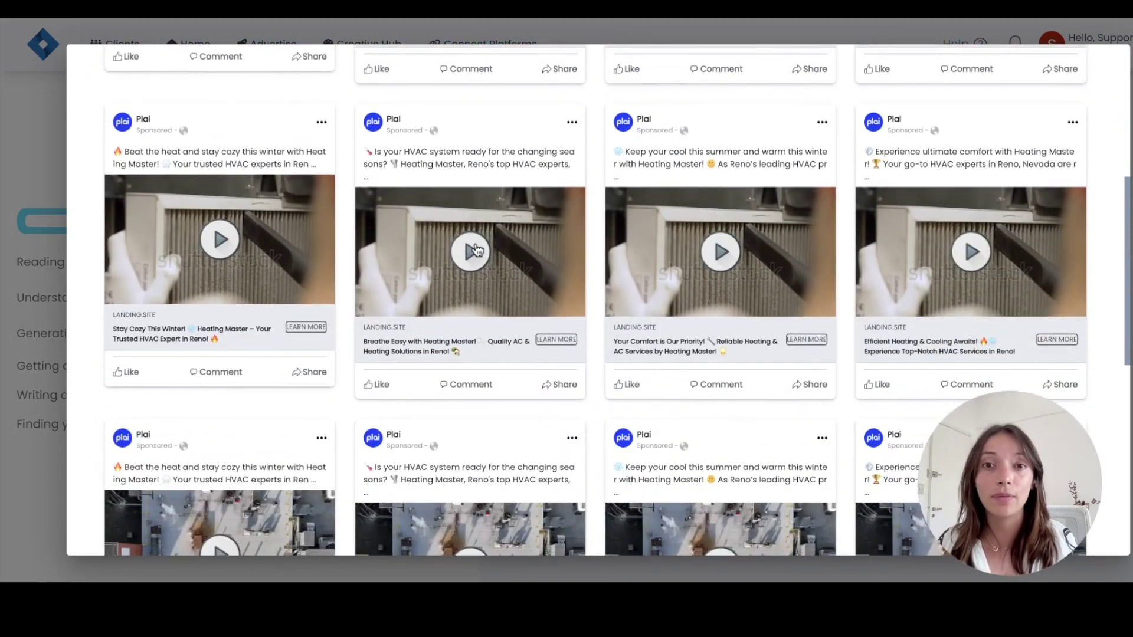
scroll(718, 252, down, 3)
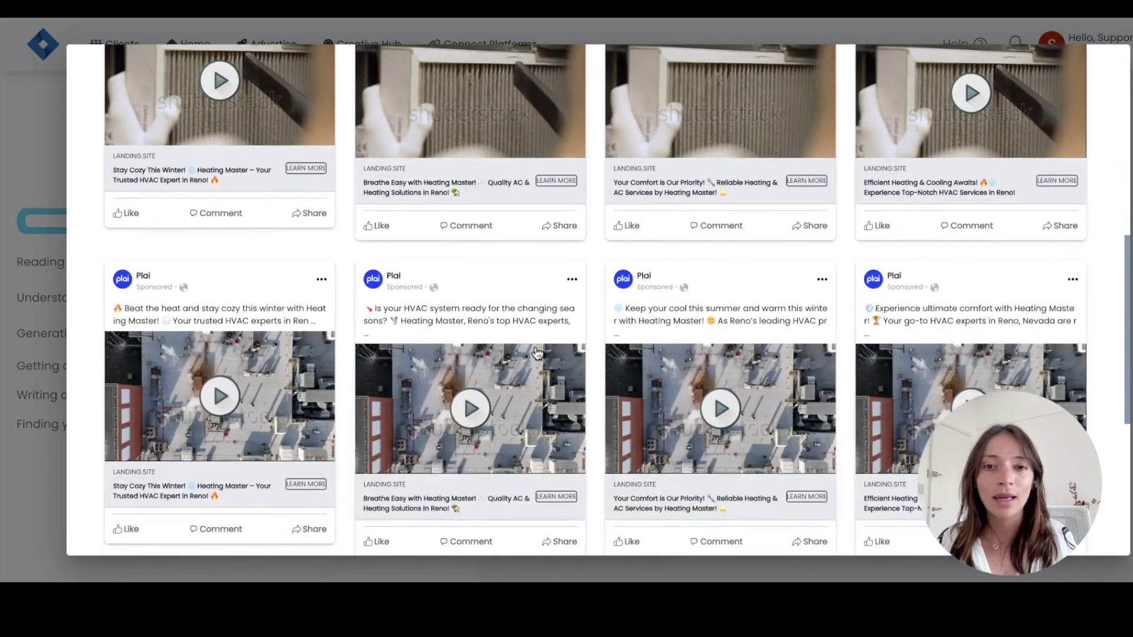
scroll(474, 413, down, 6)
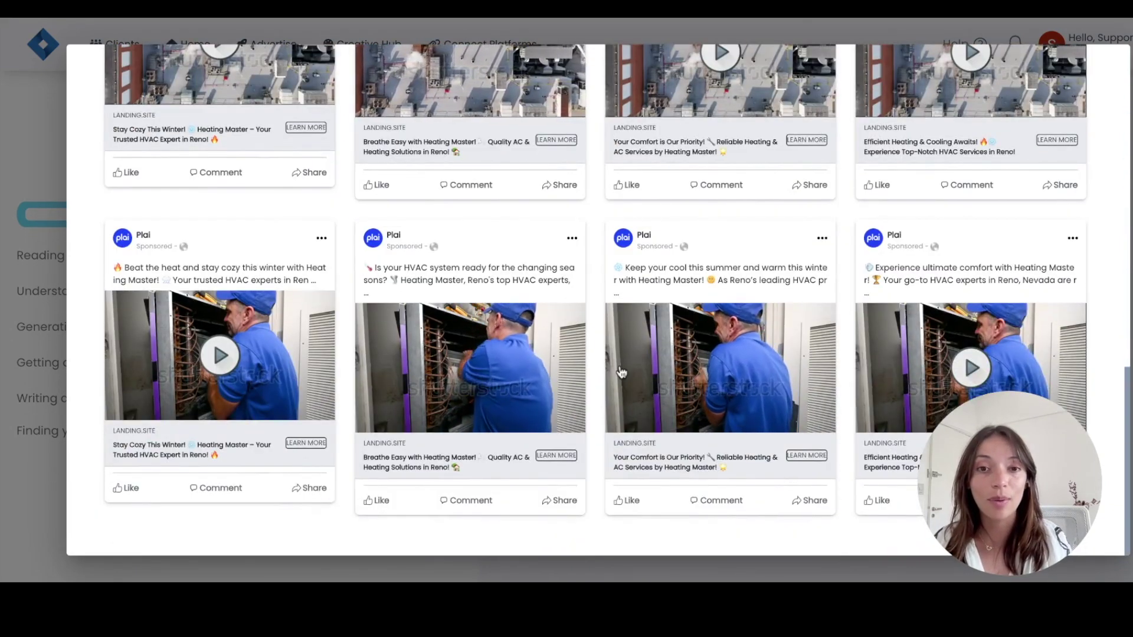
scroll(388, 168, up, 10)
click(234, 99)
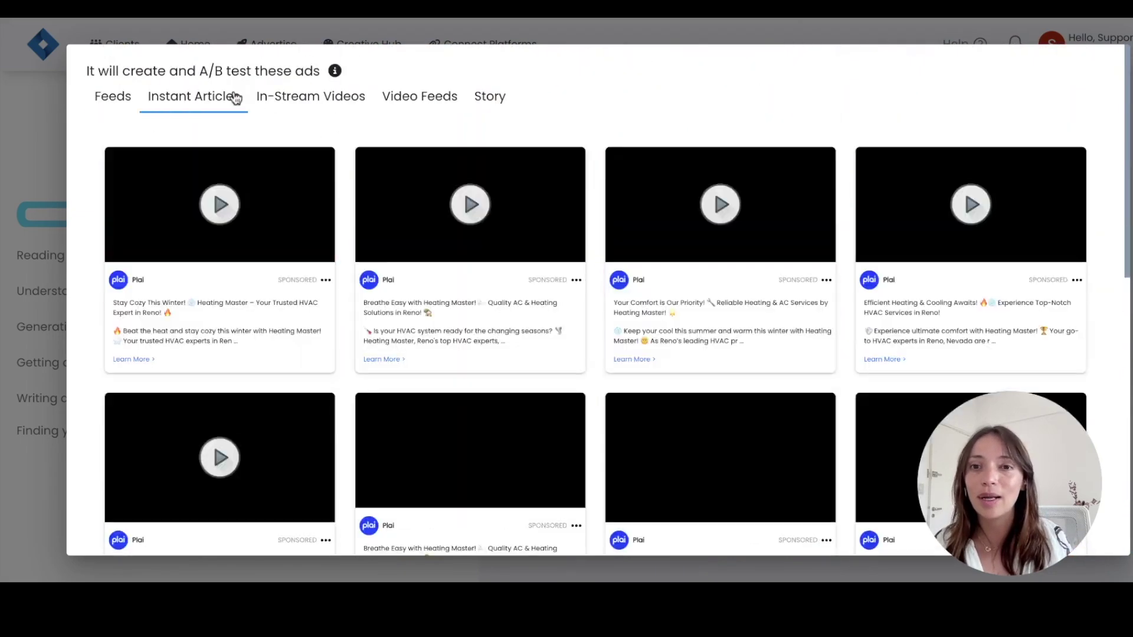
click(112, 97)
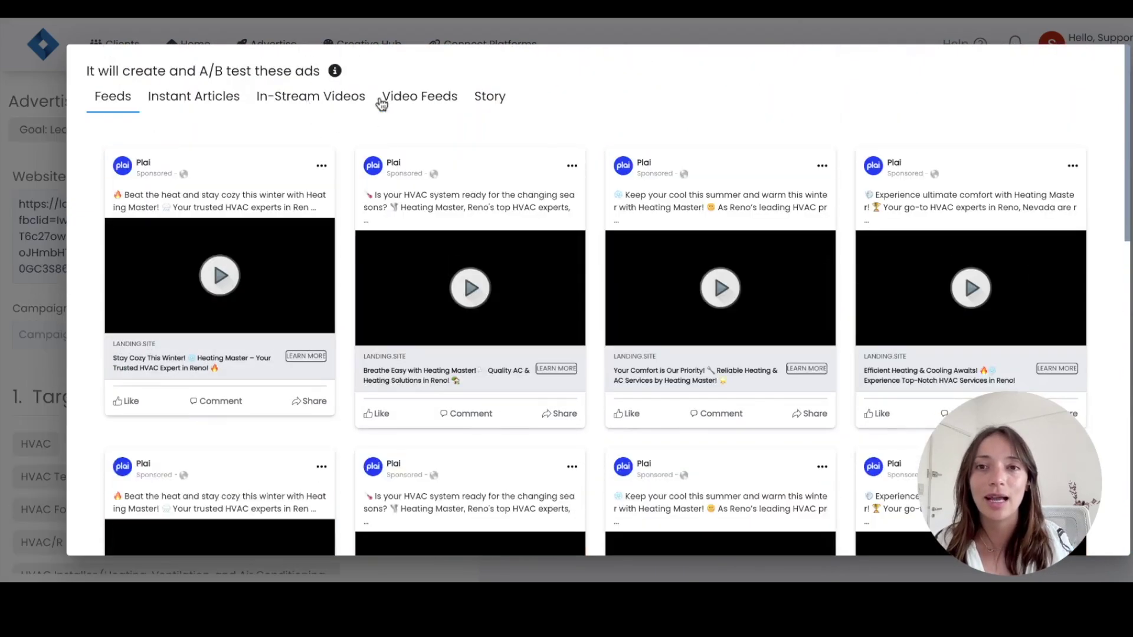
key(Escape)
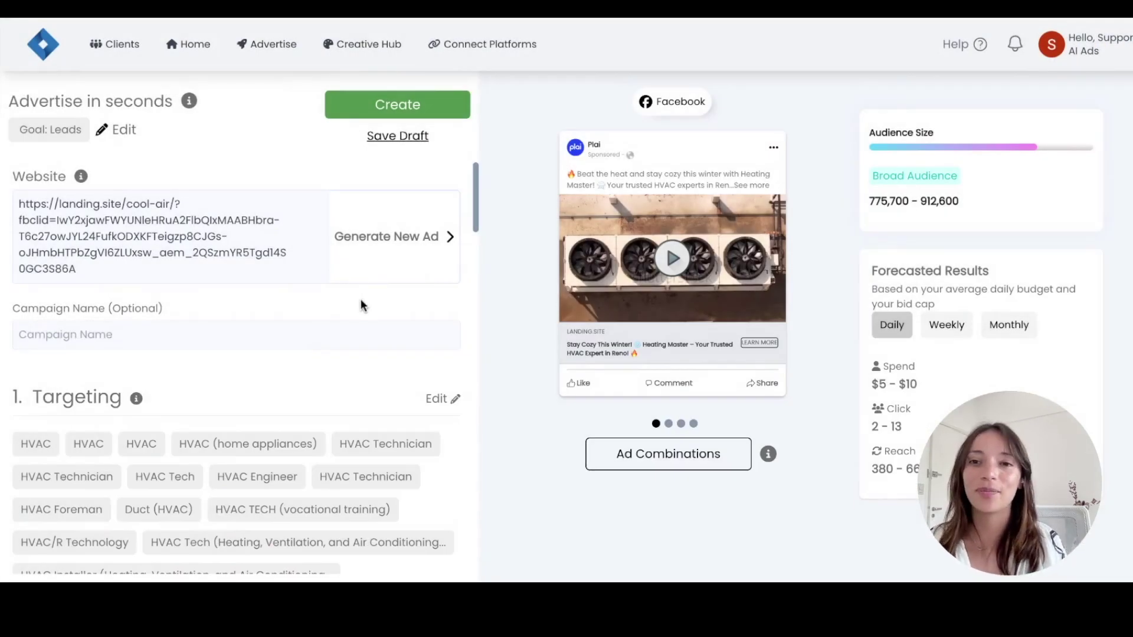
scroll(360, 299, down, 5)
scroll(370, 301, down, 7)
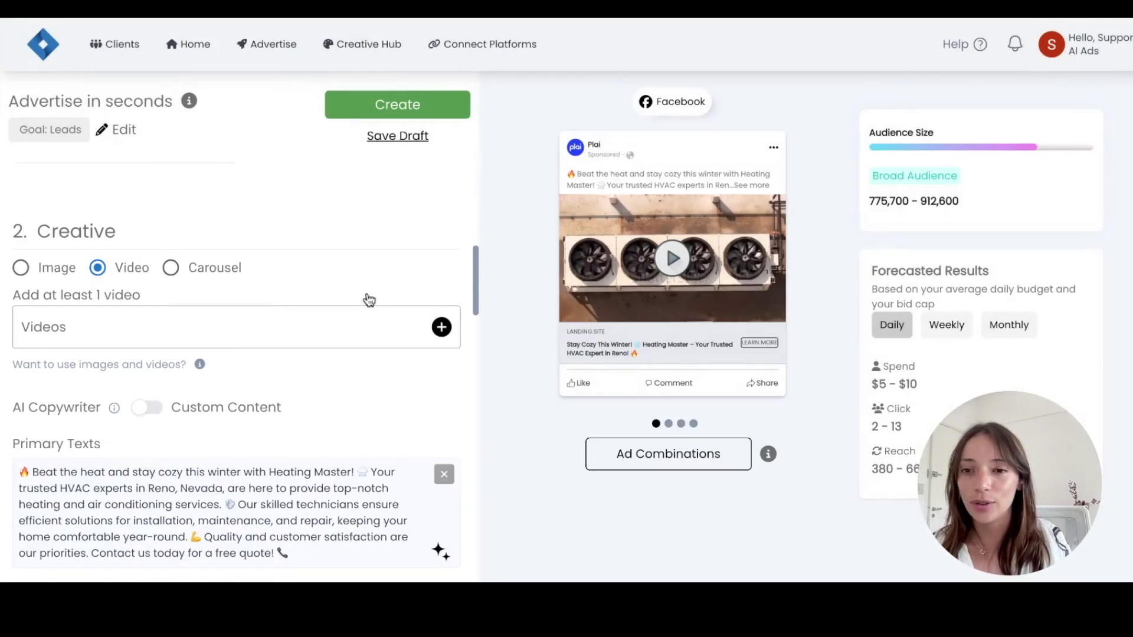
scroll(372, 301, down, 3)
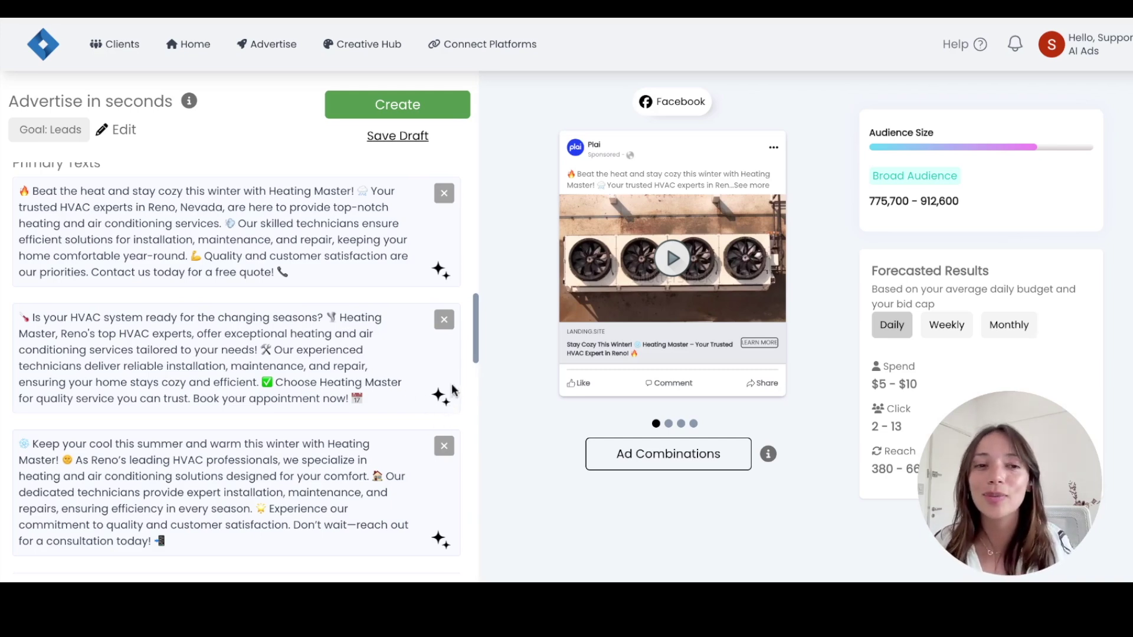
click(443, 399)
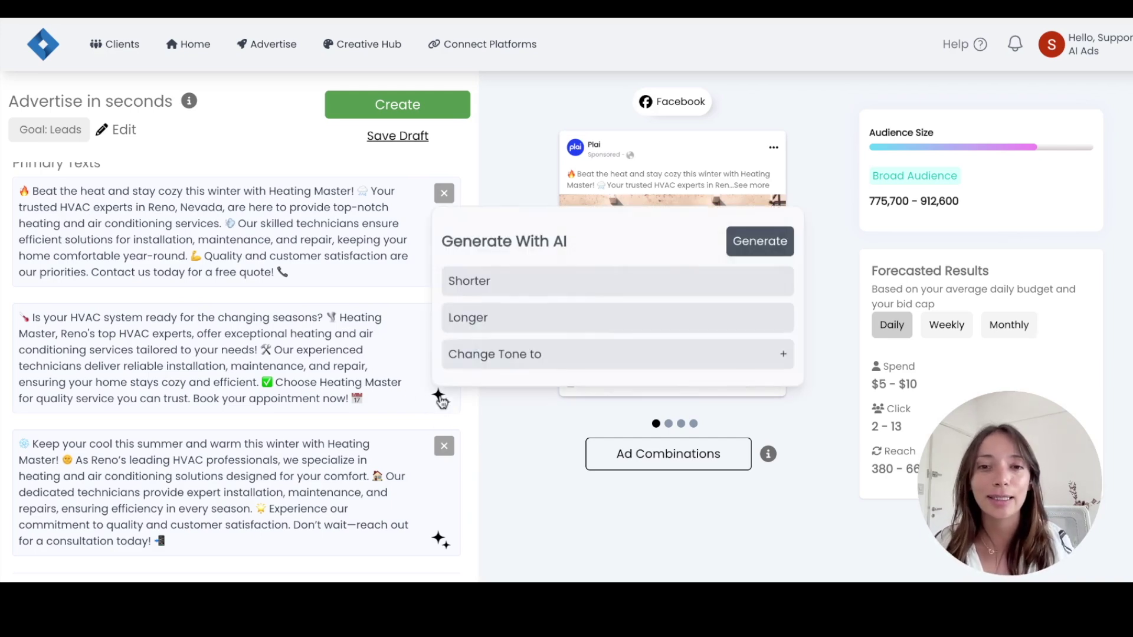
click(470, 354)
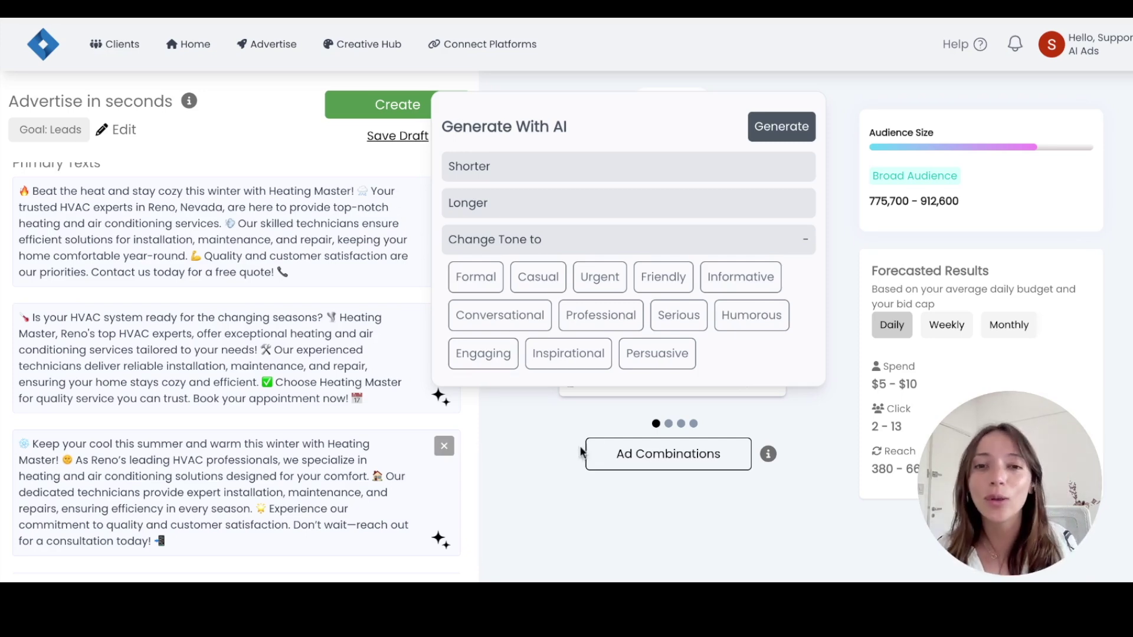
click(554, 455)
scroll(257, 424, down, 7)
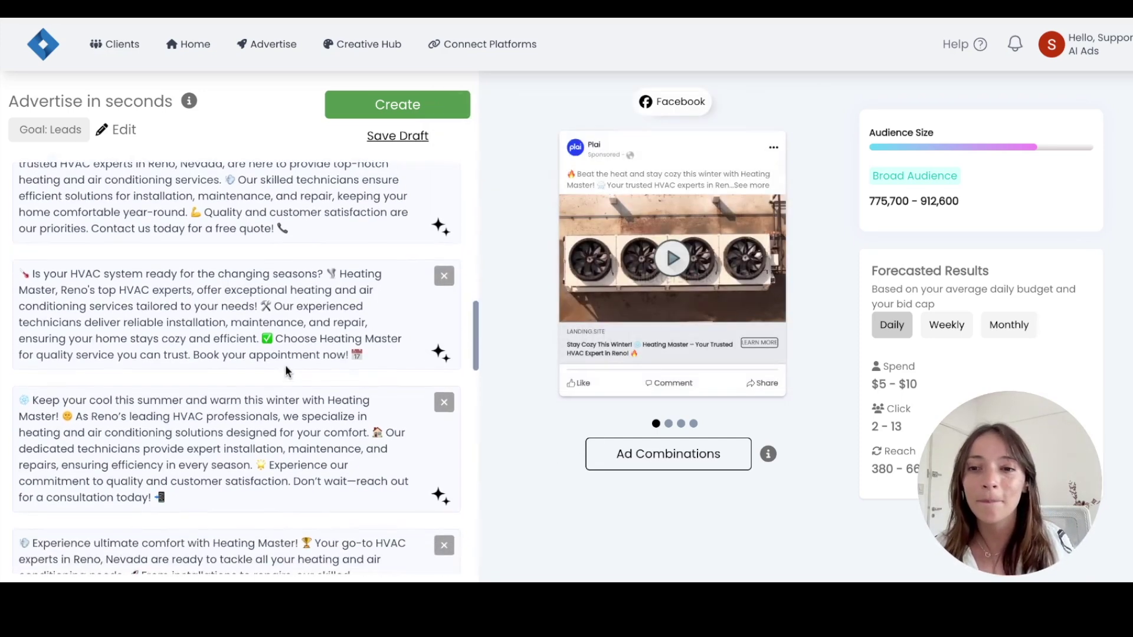
scroll(250, 392, down, 3)
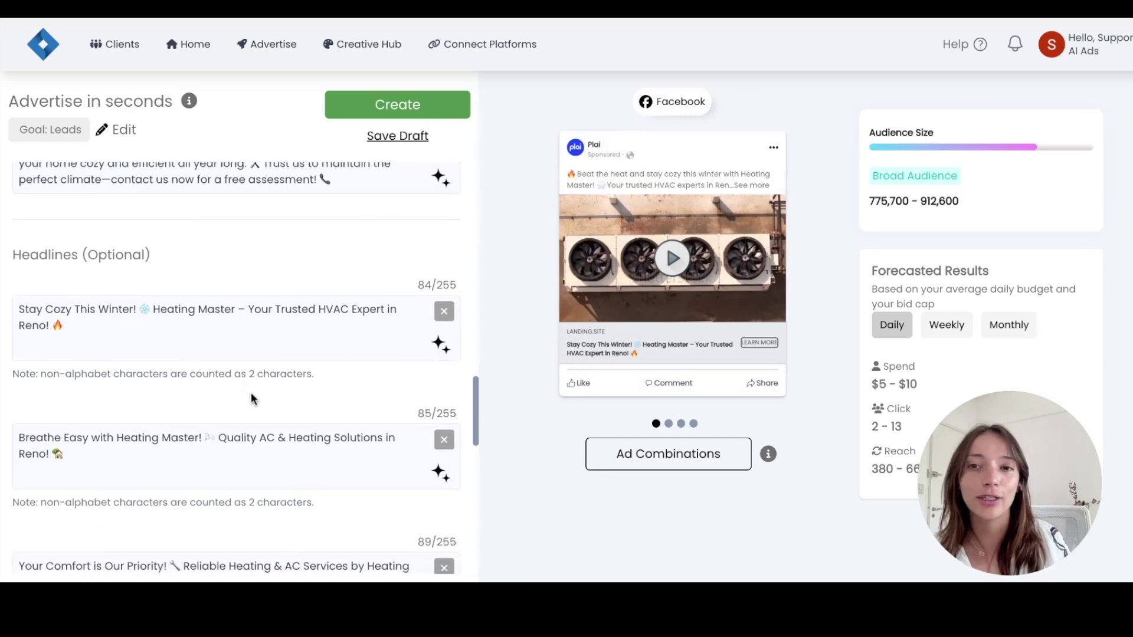
scroll(260, 381, down, 5)
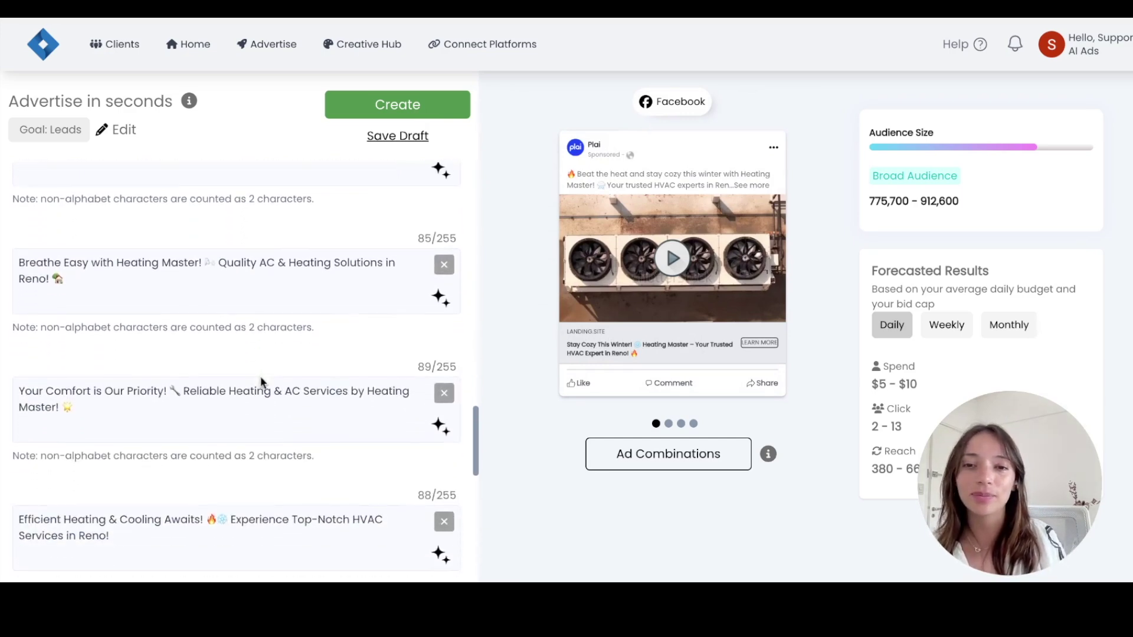
scroll(313, 369, up, 3)
scroll(304, 378, up, 15)
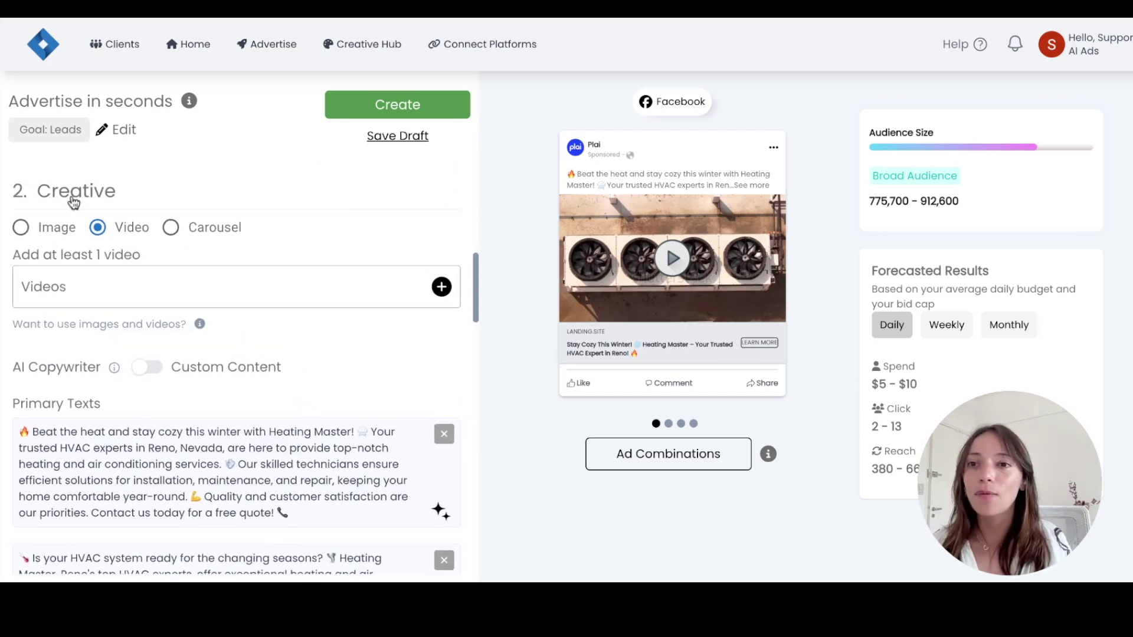
- Search Shutterstock stock videos for 'hvac' in the Videos media picker
click(118, 295)
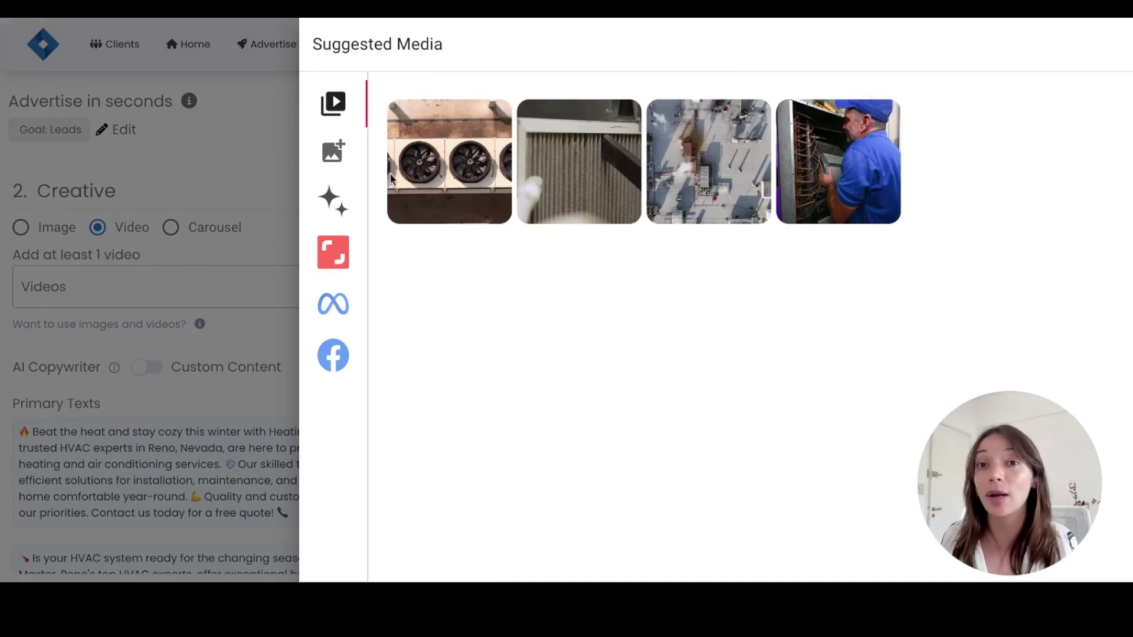
click(334, 254)
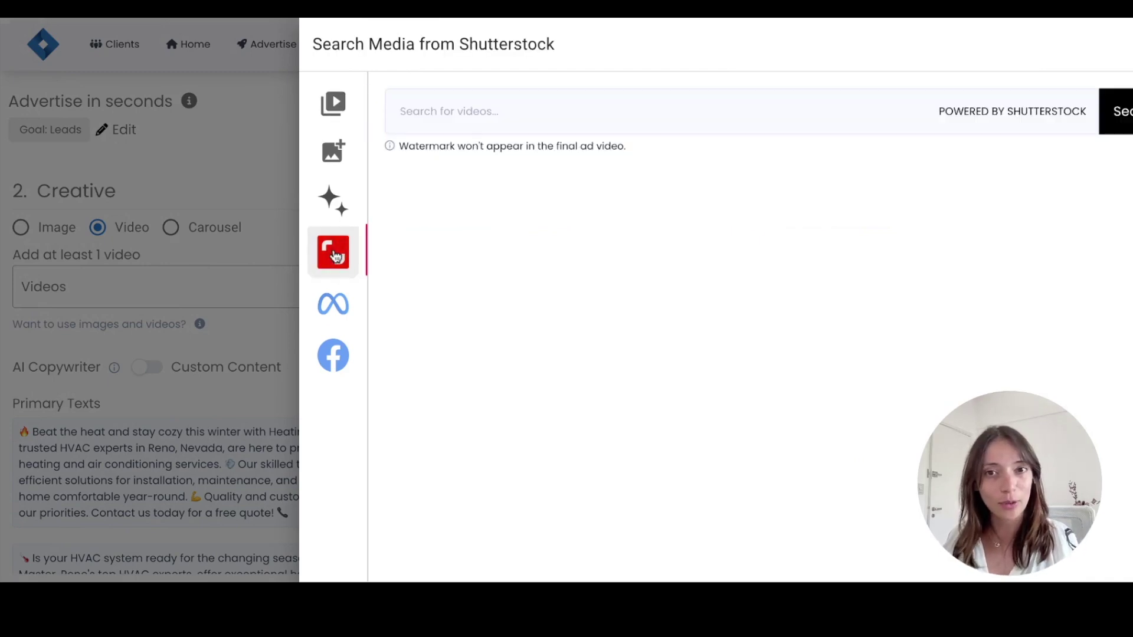
click(443, 104)
text(h)
text(vac)
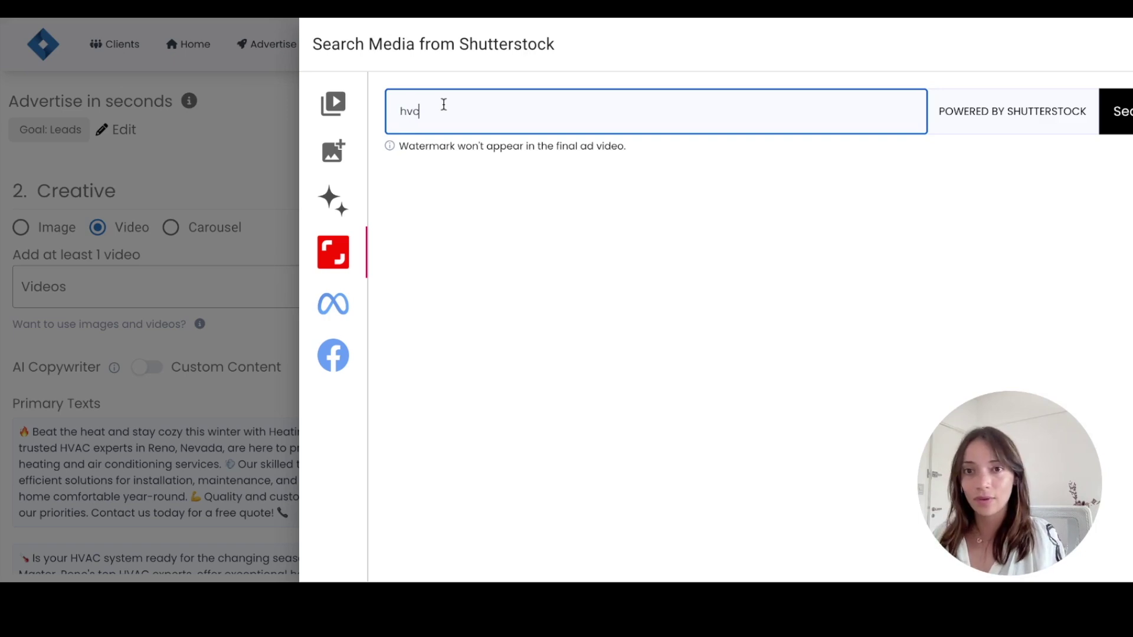
key(BackSpace)
text(ac)
key(Return)
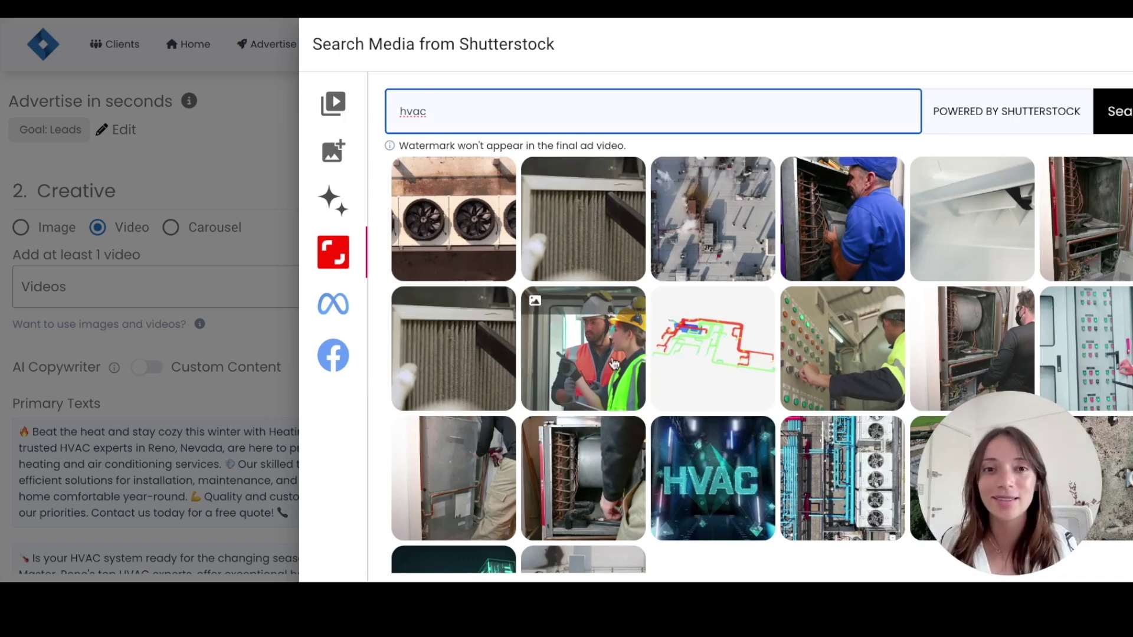
scroll(714, 376, down, 2)
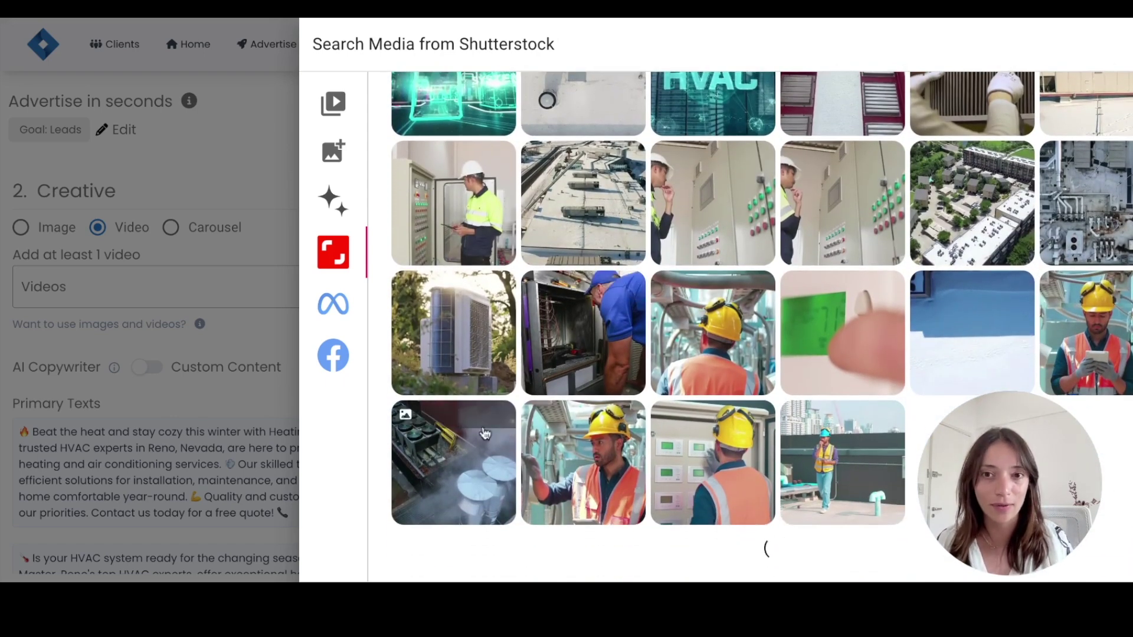
- Browse the Facebook page and ad account media, then bring up the AI video creator
click(334, 356)
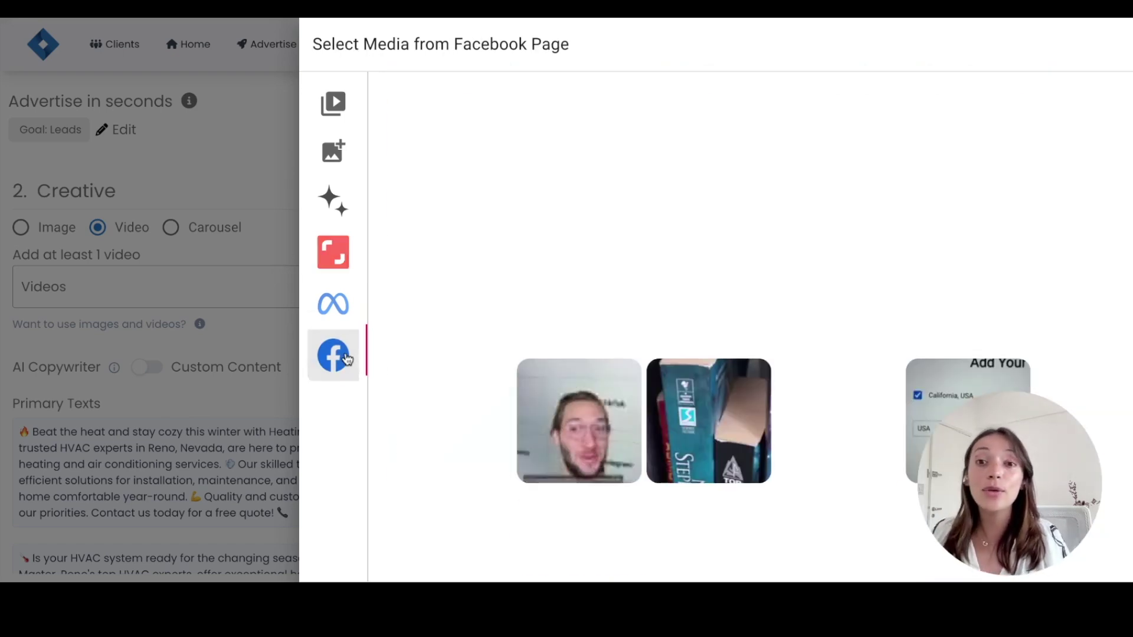
scroll(716, 266, down, 3)
scroll(460, 357, up, 3)
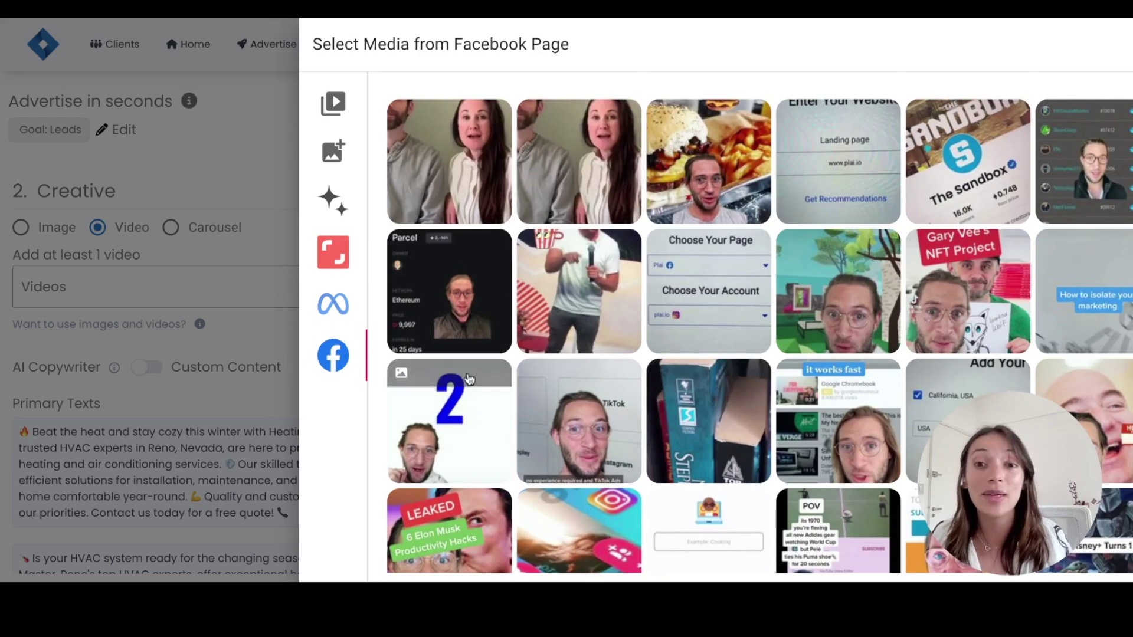
click(337, 255)
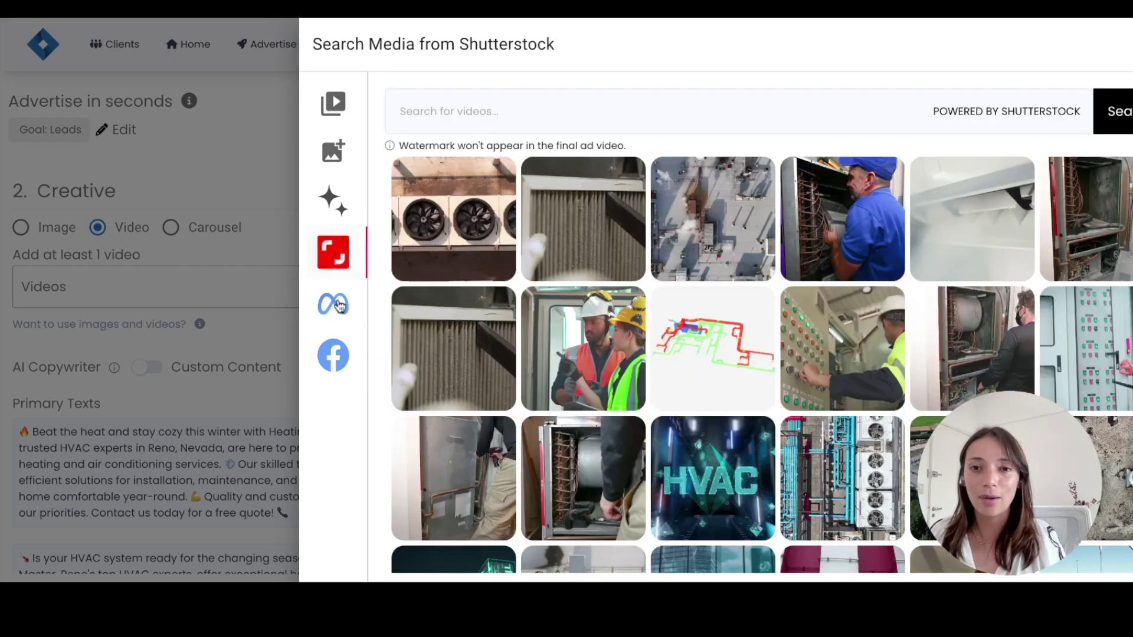
click(337, 303)
click(329, 257)
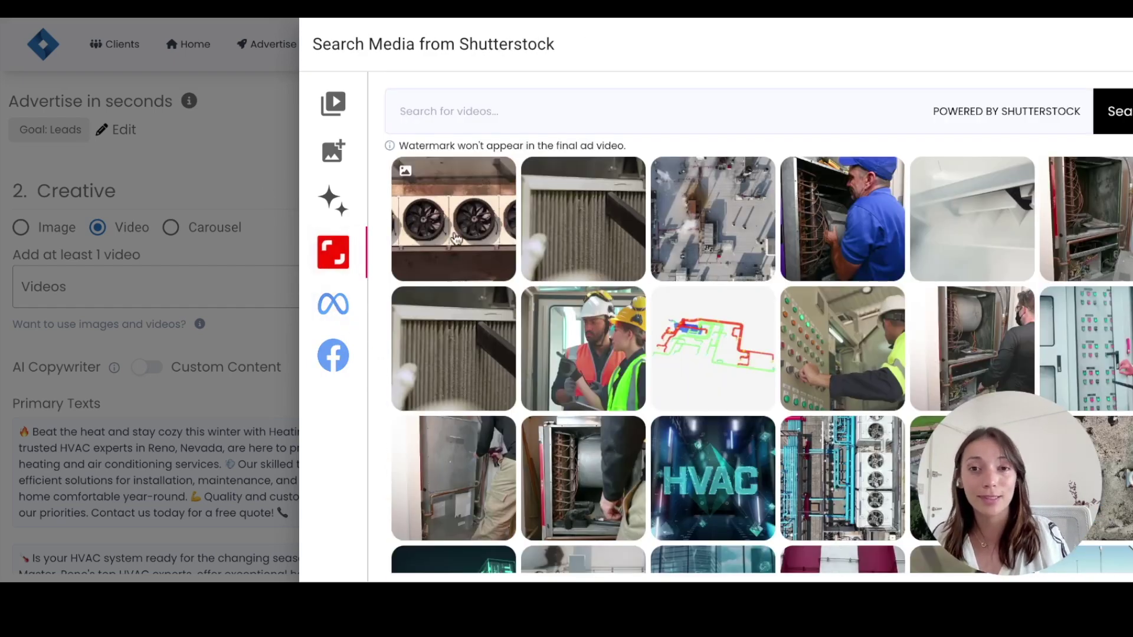
click(338, 206)
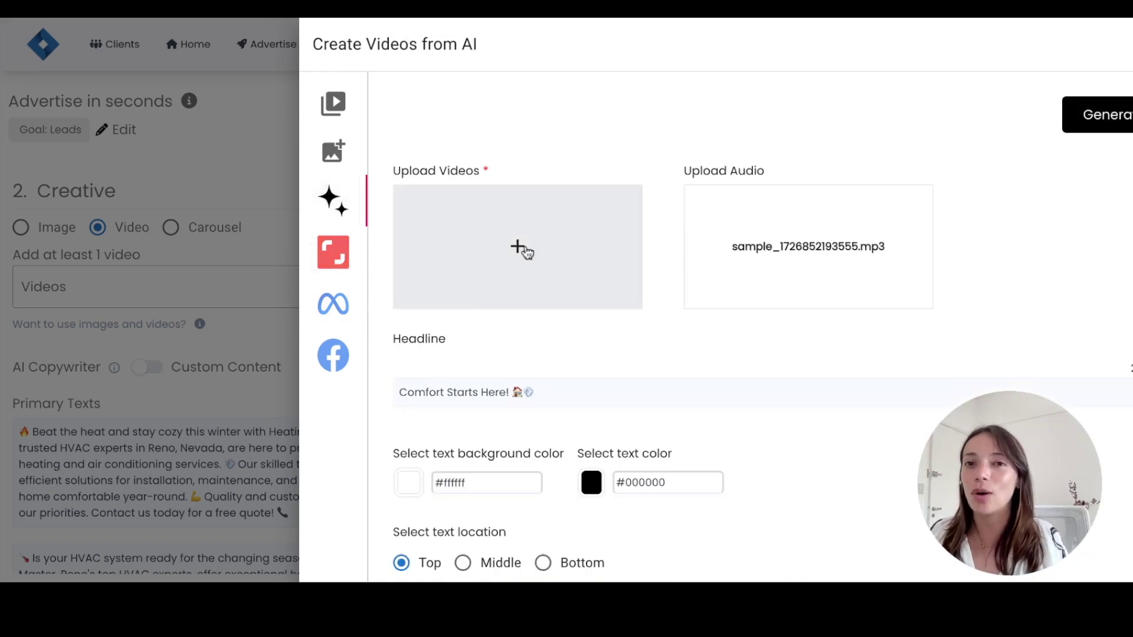
click(518, 248)
- Use a Shutterstock HVAC clip as the AI video footage and remove the sample audio
click(520, 269)
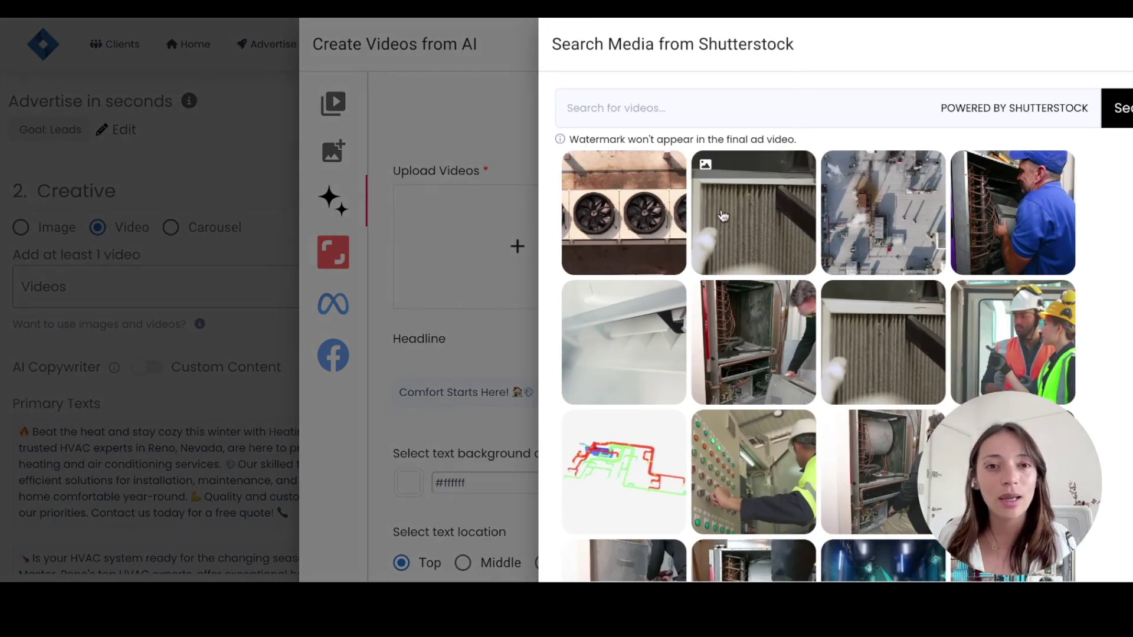
scroll(702, 372, down, 5)
click(643, 361)
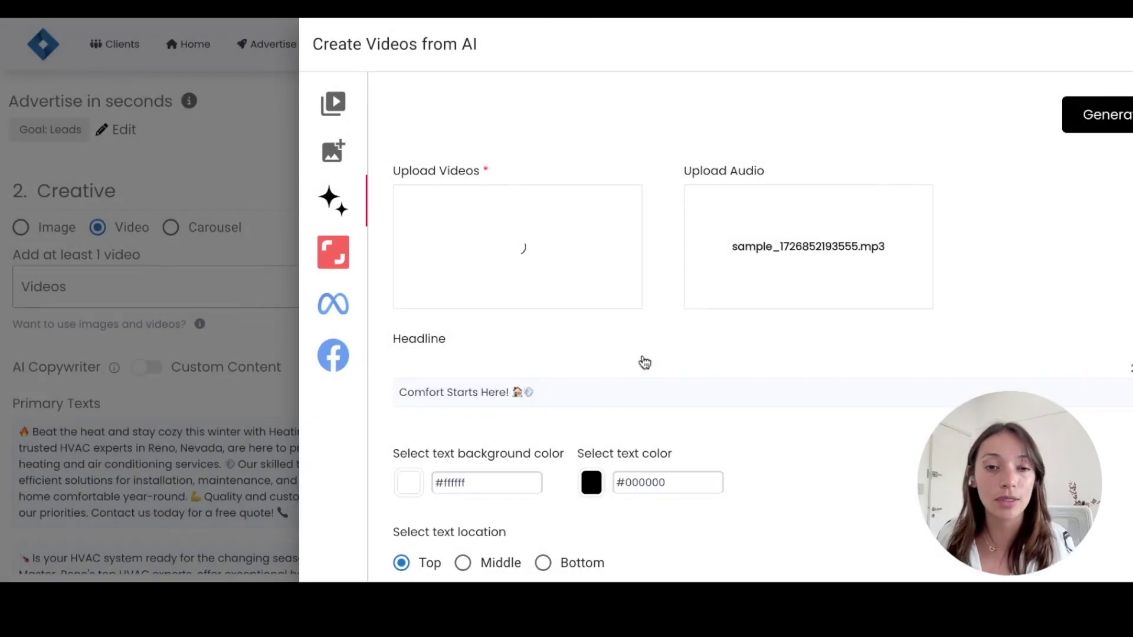
click(768, 254)
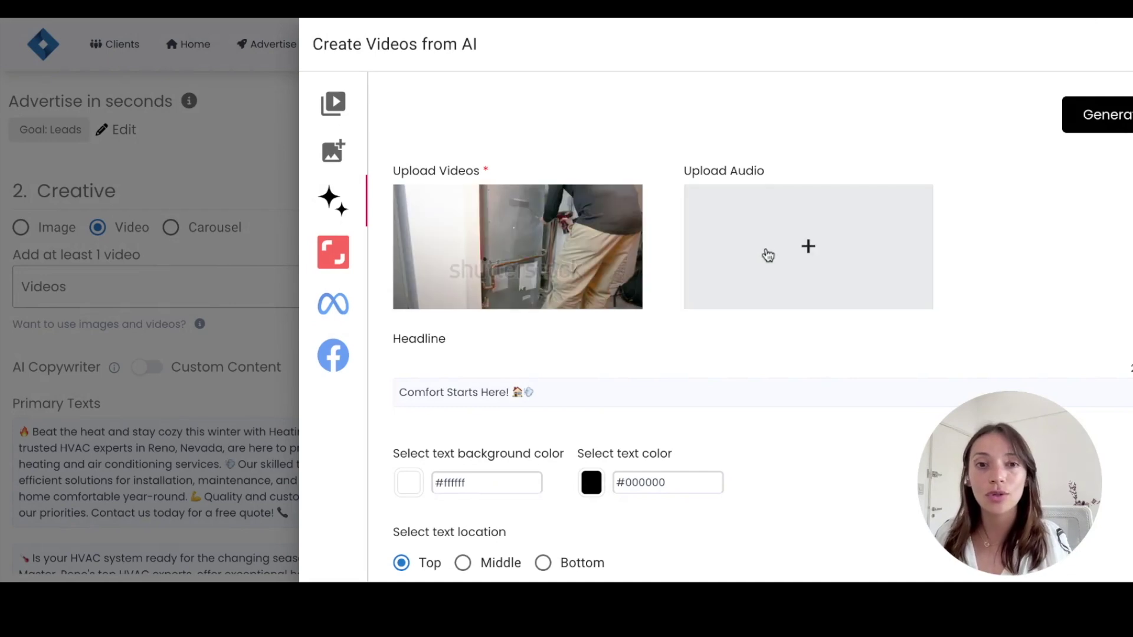
- Generate AI audio saying 'We're bee best Hvac pros in reno' and close the audio generator
click(820, 244)
click(816, 270)
click(735, 130)
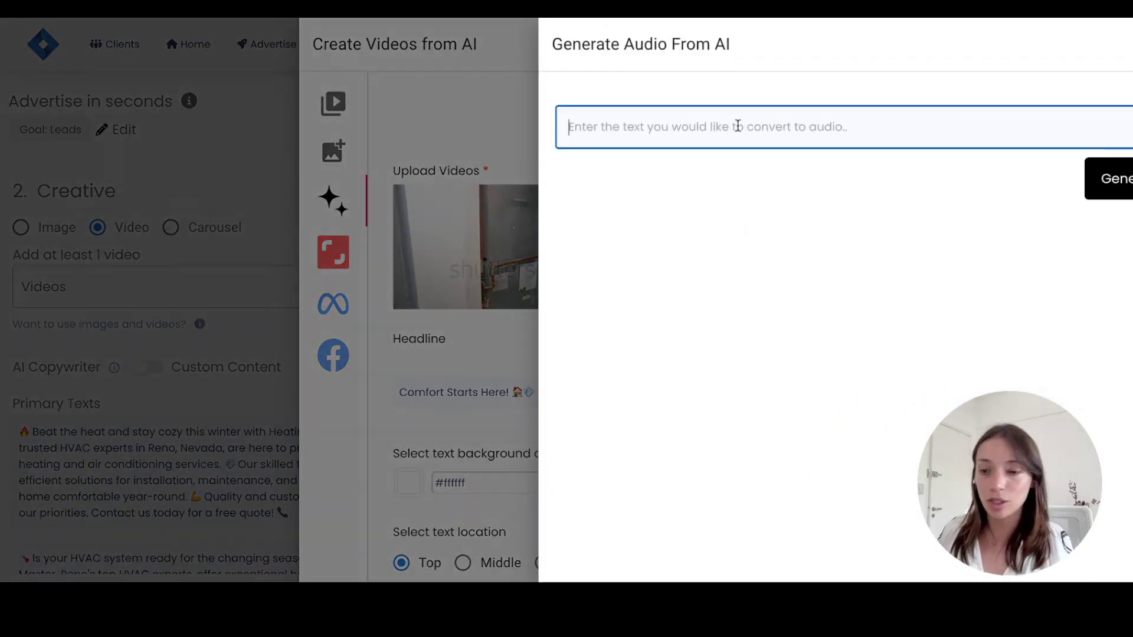
text(B)
key(BackSpace)
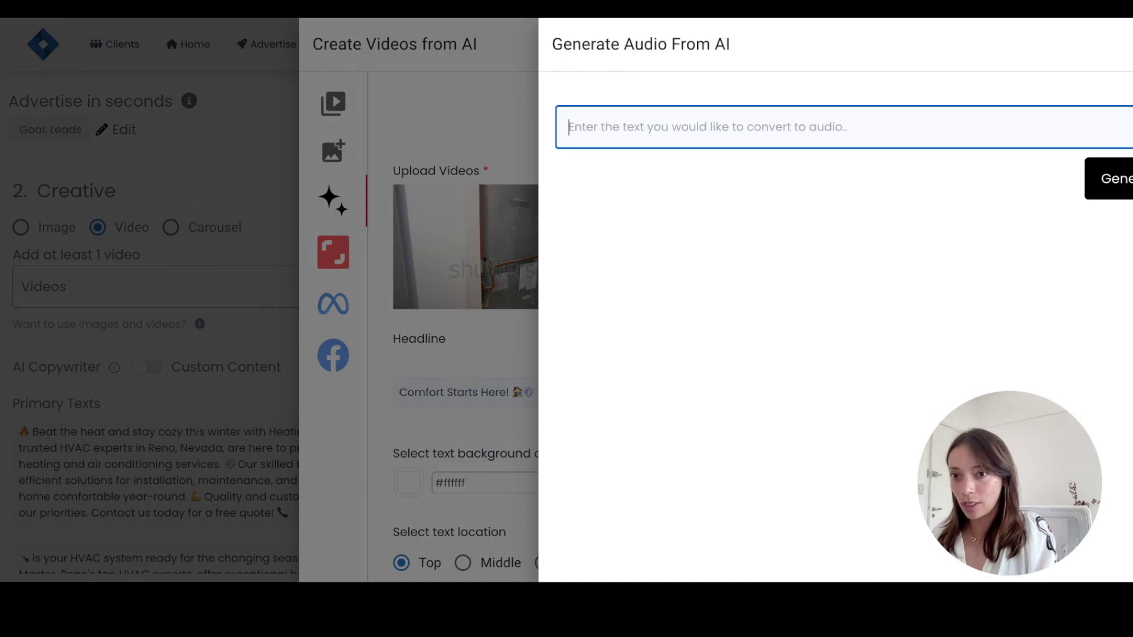
text(We're be)
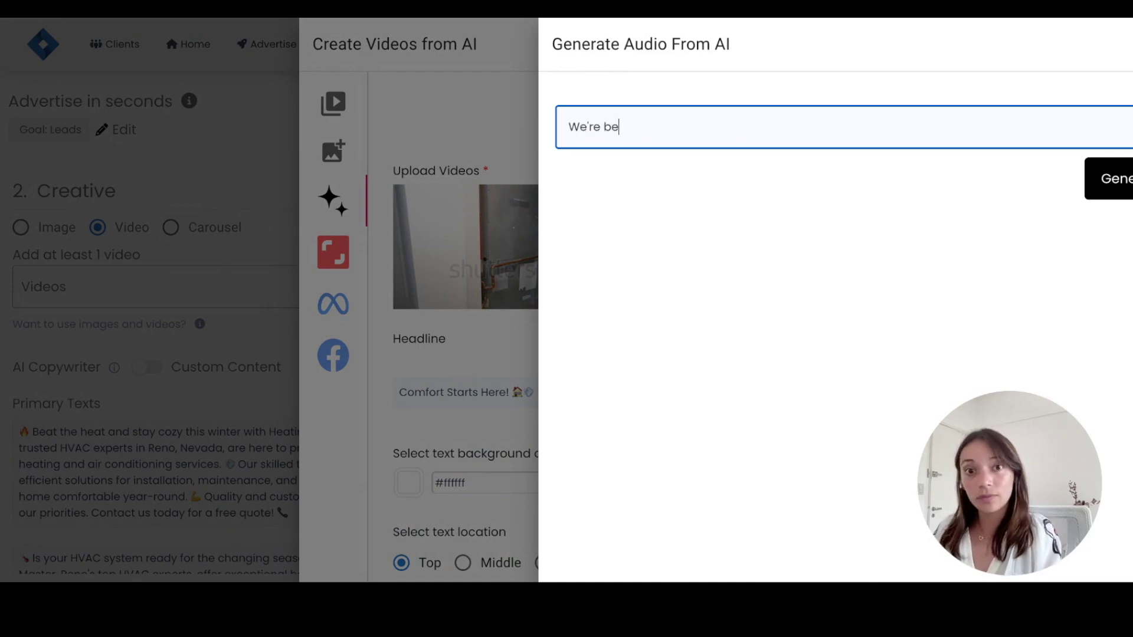
key(BackSpace)
key(BackSpace)
text(the best Hva)
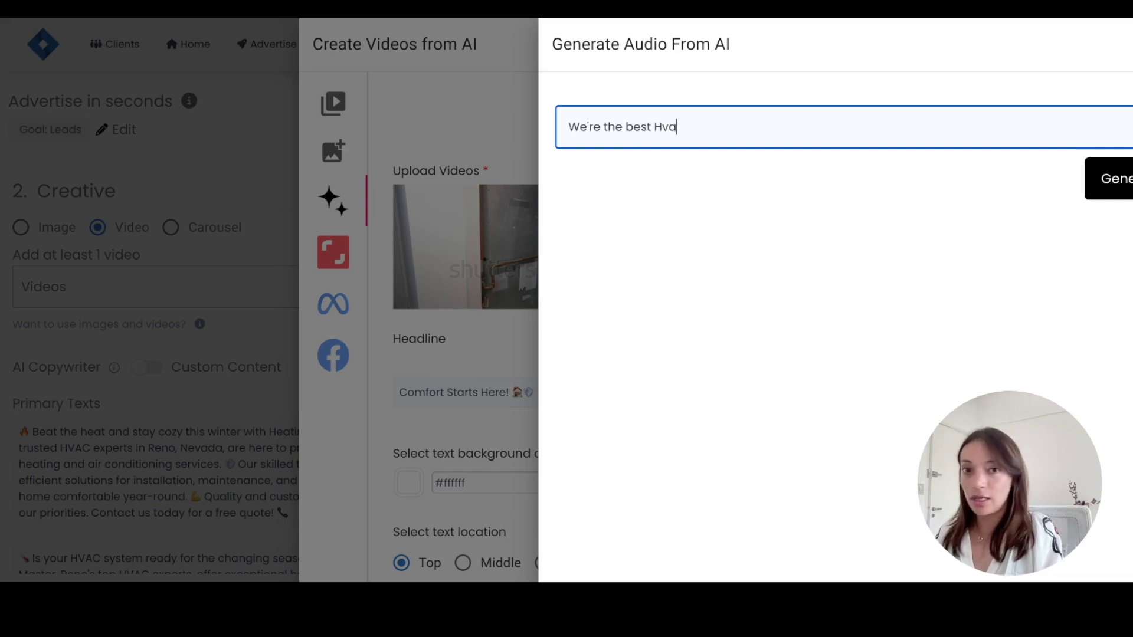
text(c pros in re)
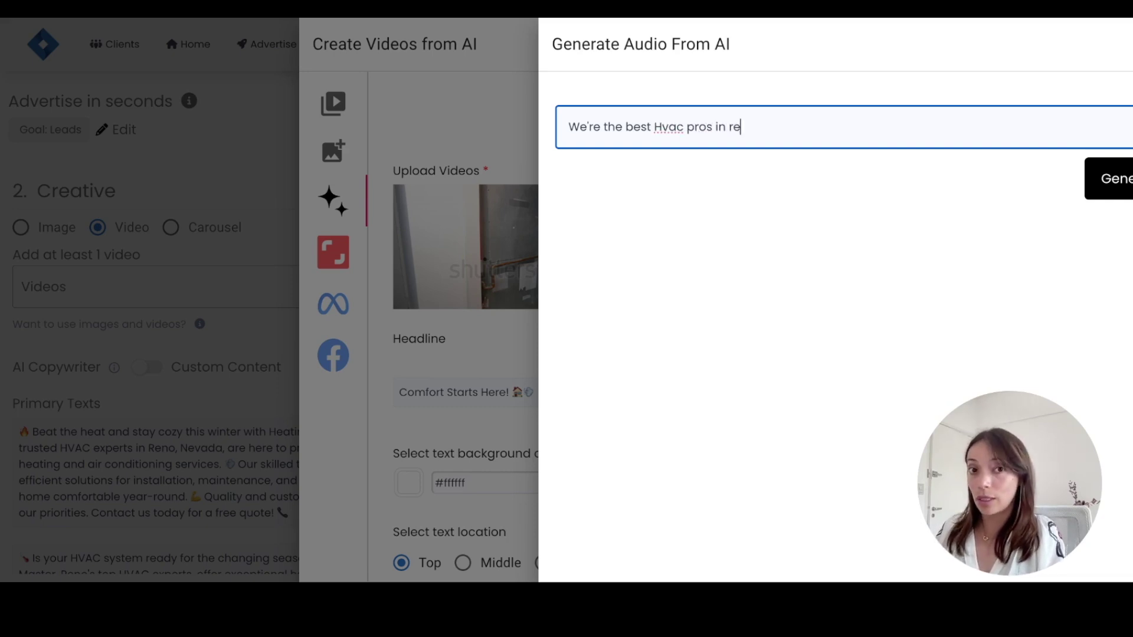
text(no)
click(1111, 178)
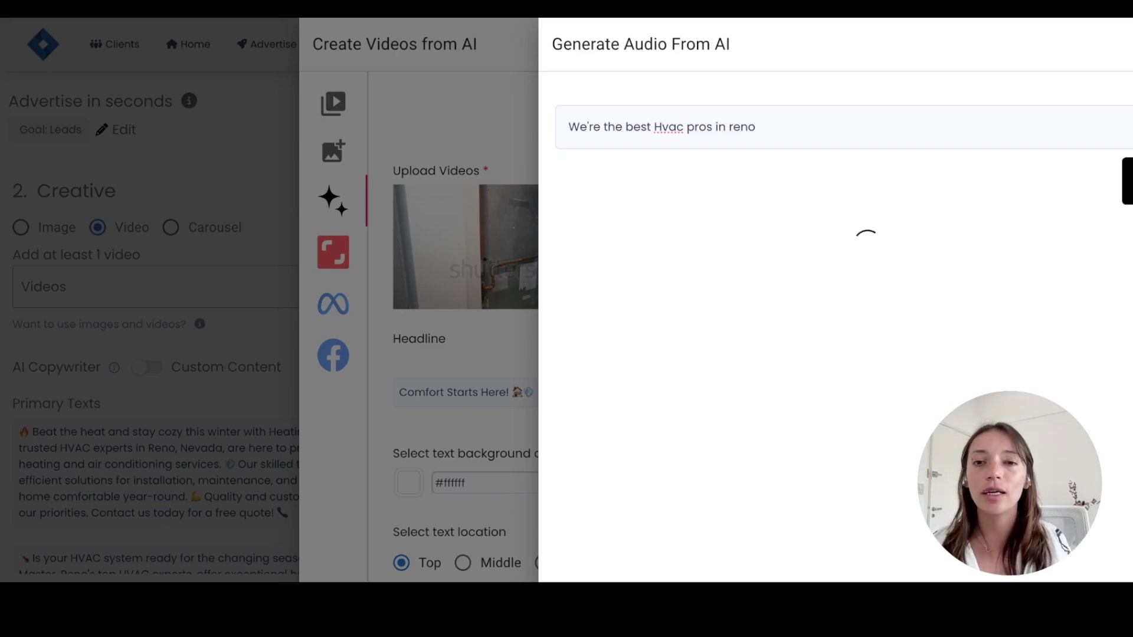
click(446, 127)
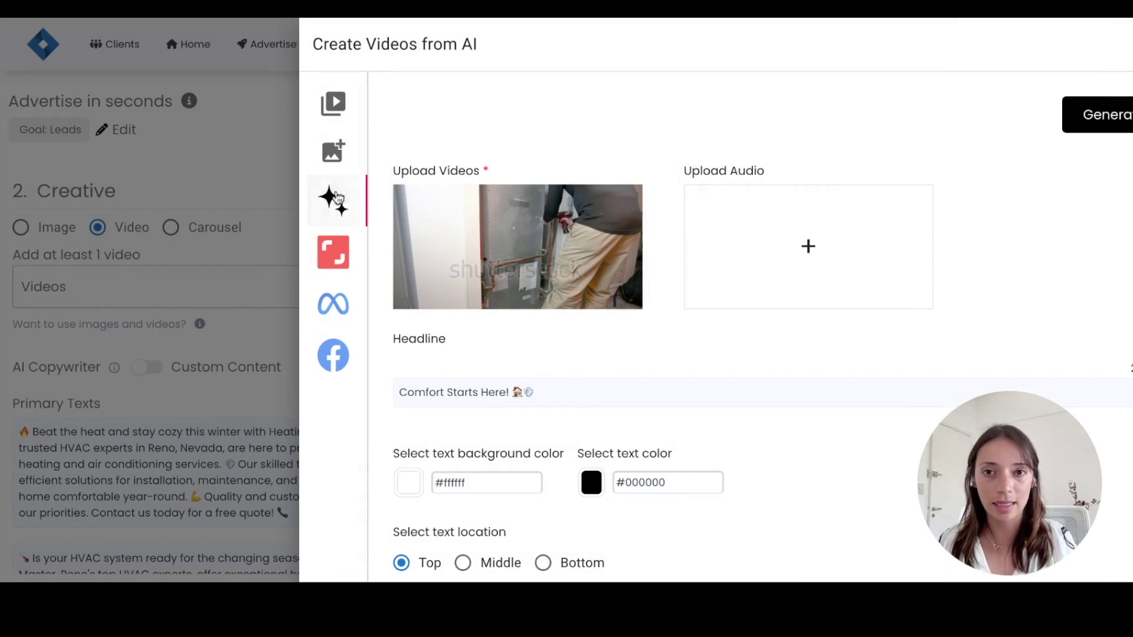
click(333, 152)
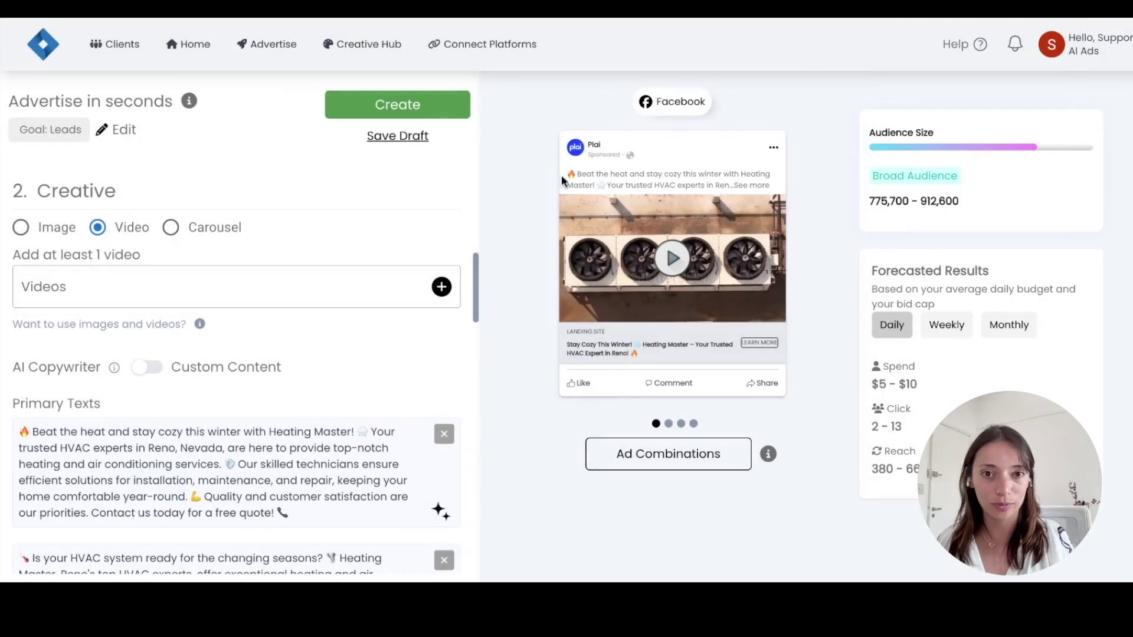
- Set the creative type to Image and show the Suggested Media for the Images field
click(28, 236)
click(88, 304)
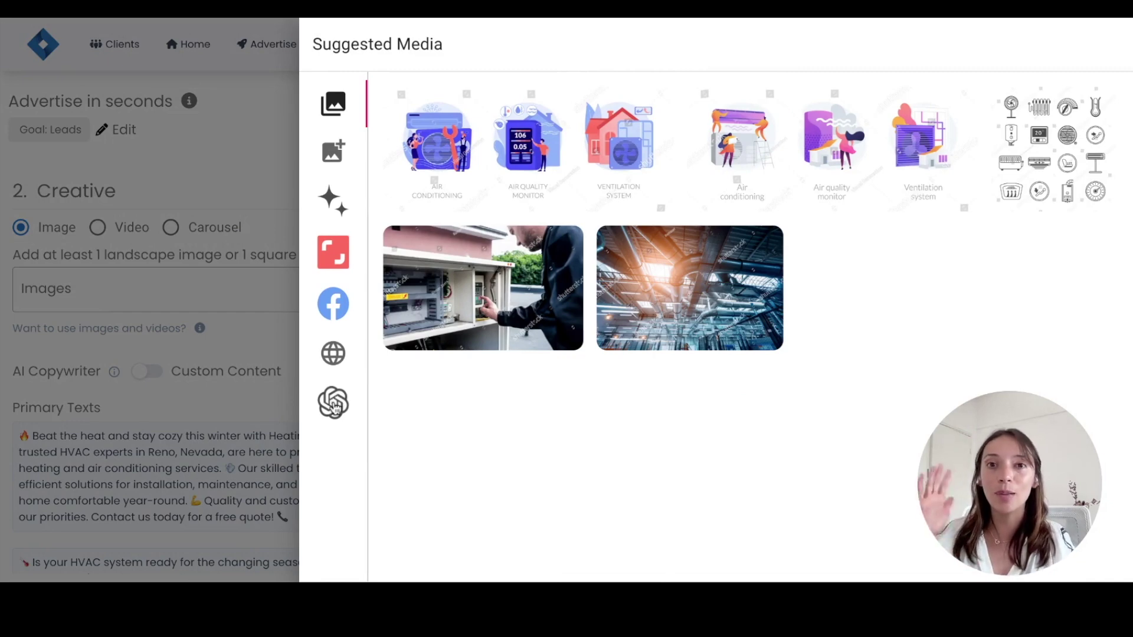
- Generate an AI image of a smiling HVAC expert before a house and select it for the ad
click(334, 402)
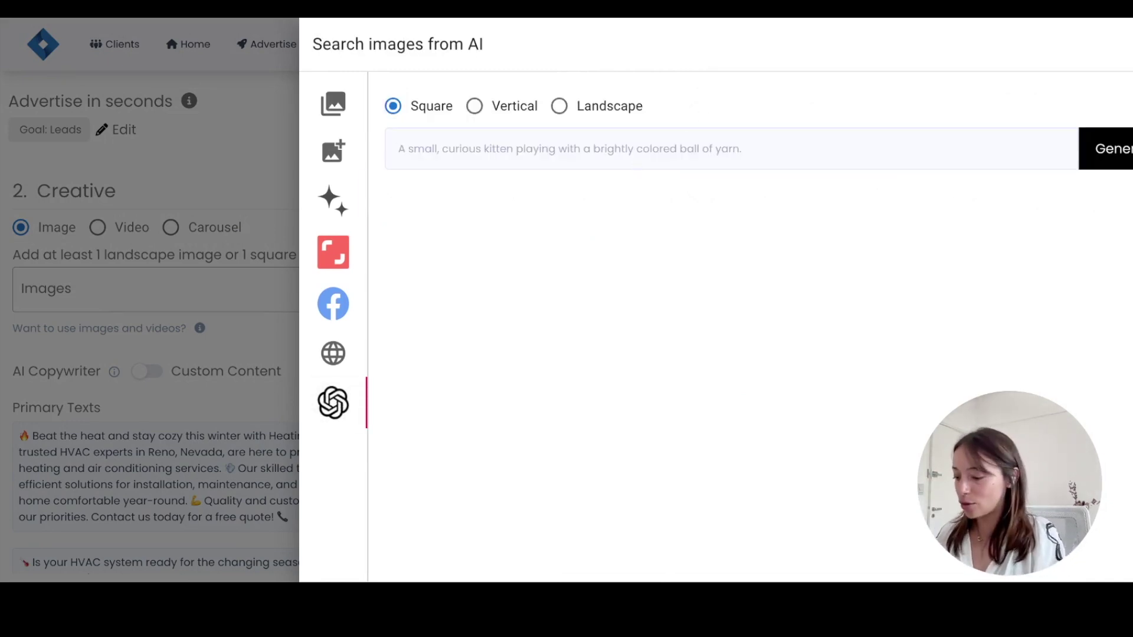
text(h)
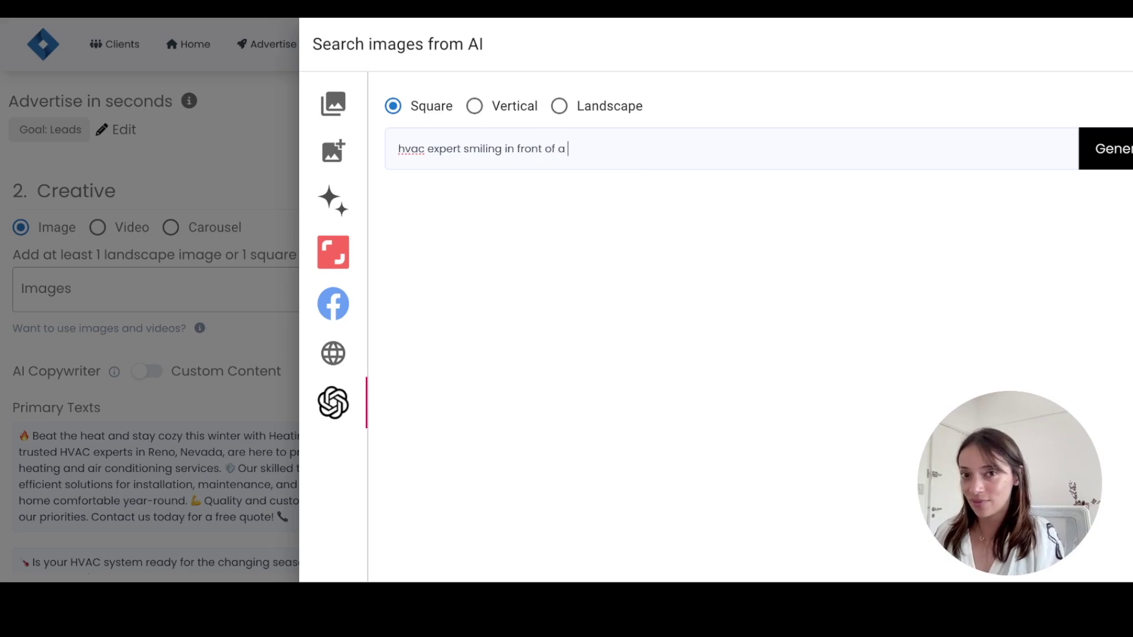
key(Return)
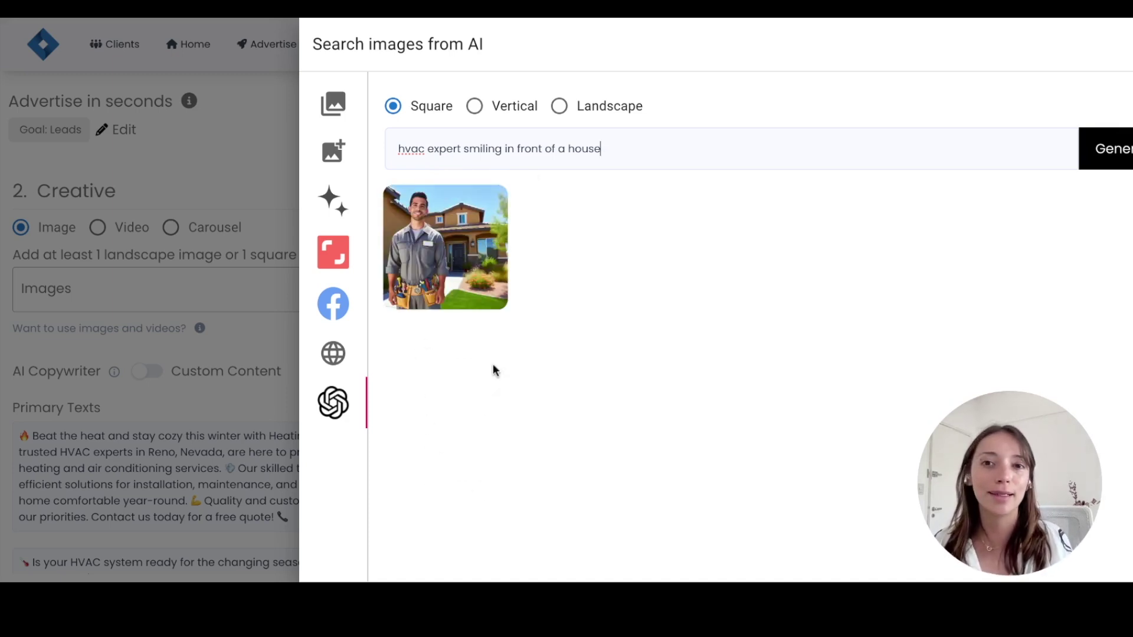
click(441, 298)
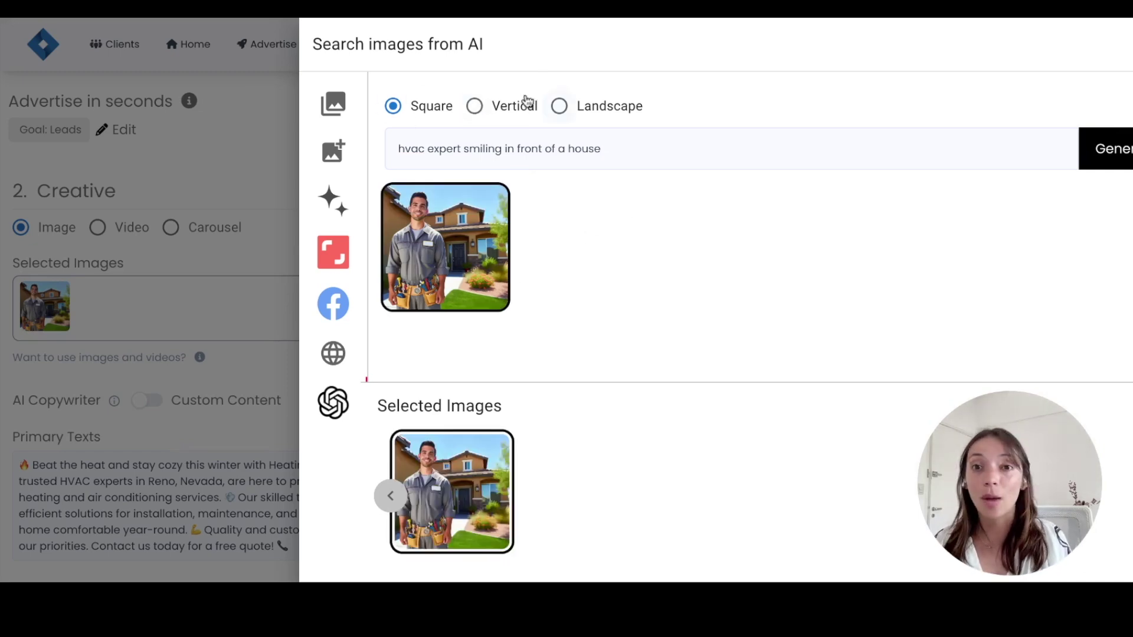
mouse_move(437, 487)
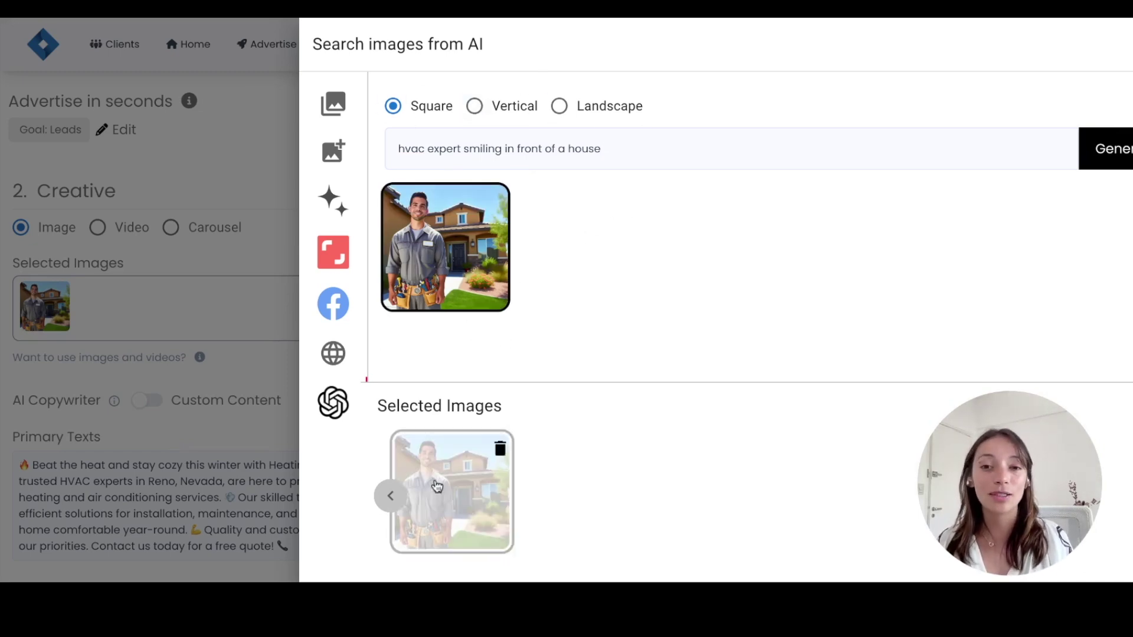
click(334, 353)
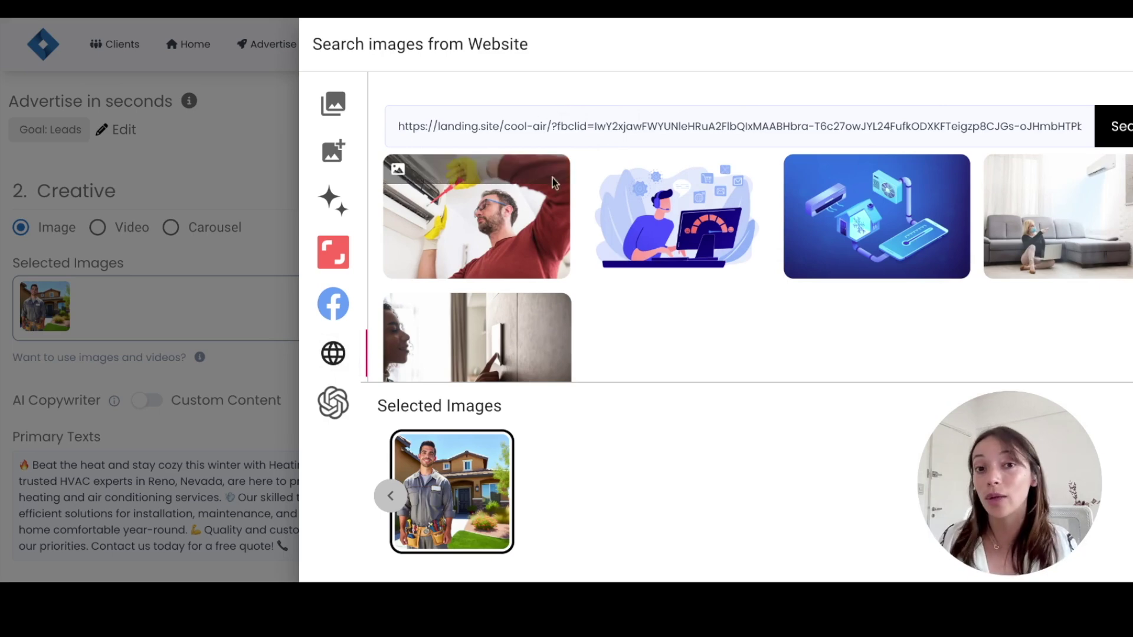
- Browse the image sources from the website, the Facebook account and Shutterstock
scroll(649, 325, down, 1)
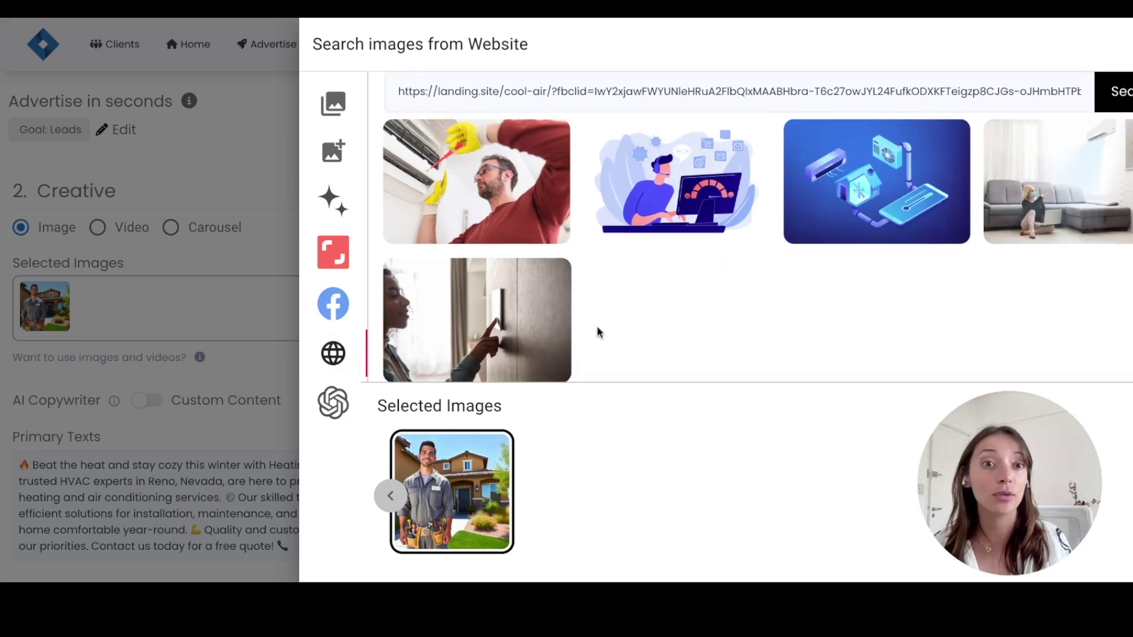
click(334, 303)
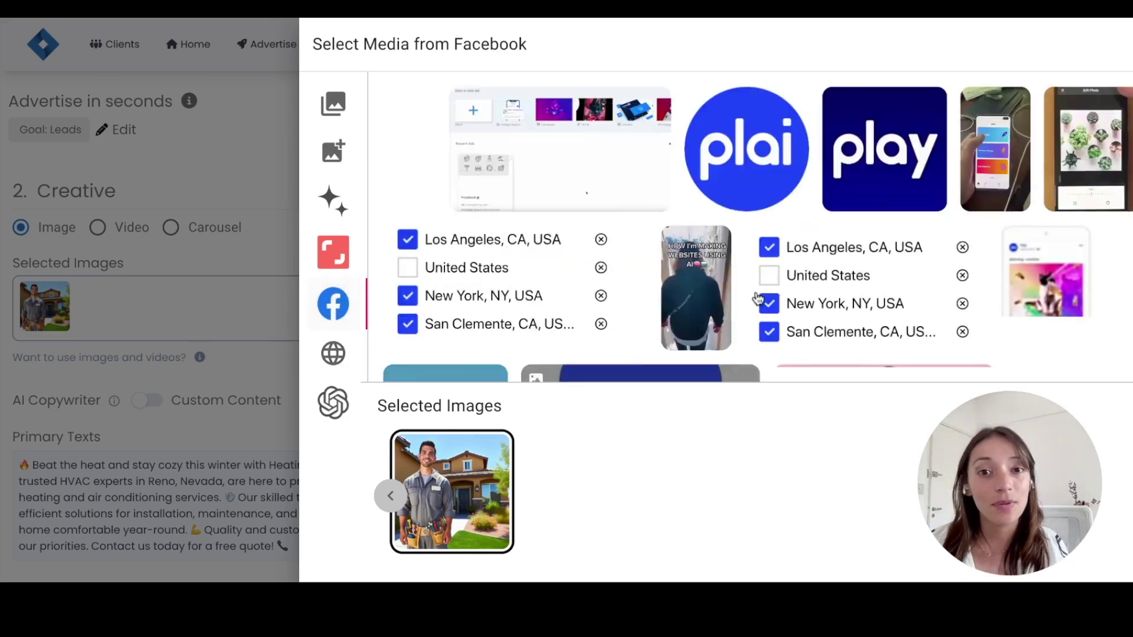
scroll(642, 227, down, 5)
scroll(642, 227, down, 2)
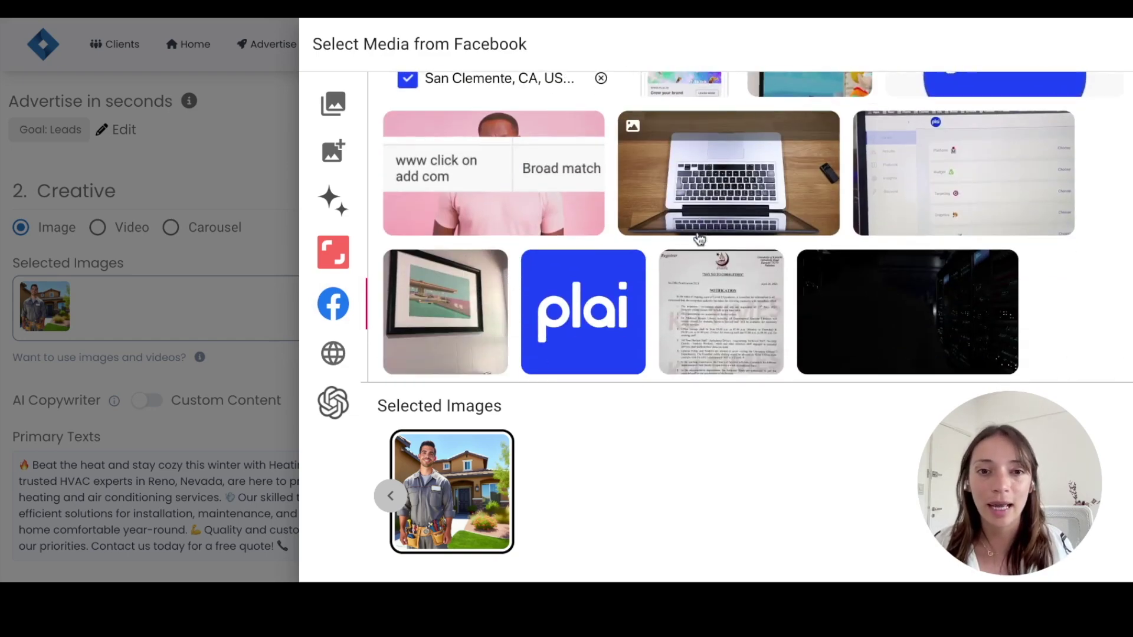
scroll(758, 237, up, 5)
scroll(754, 230, up, 1)
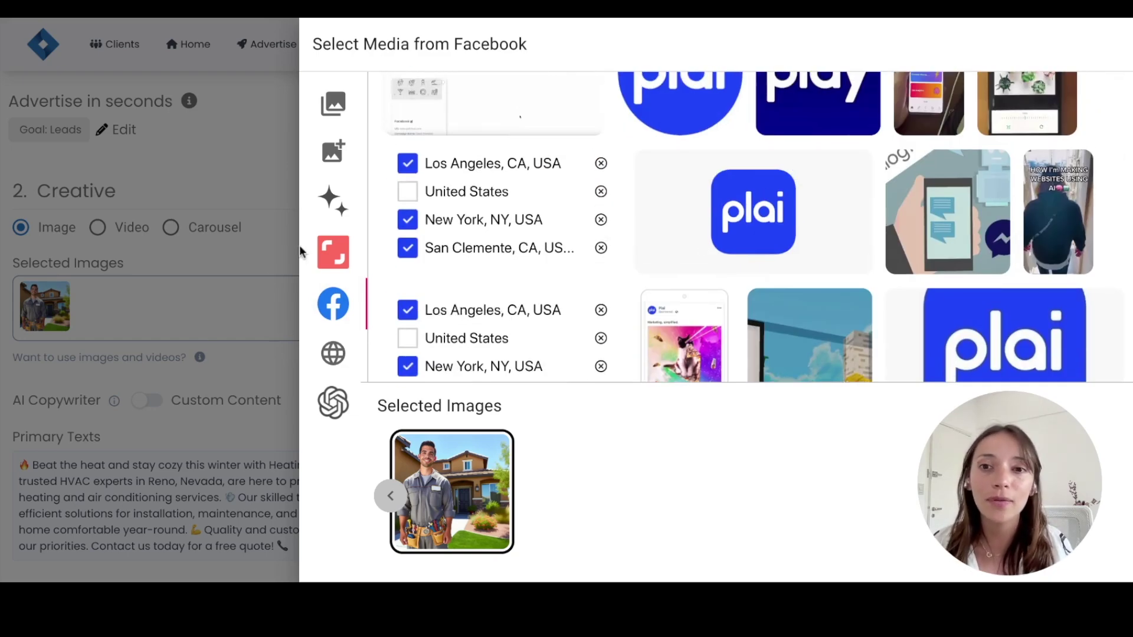
click(333, 253)
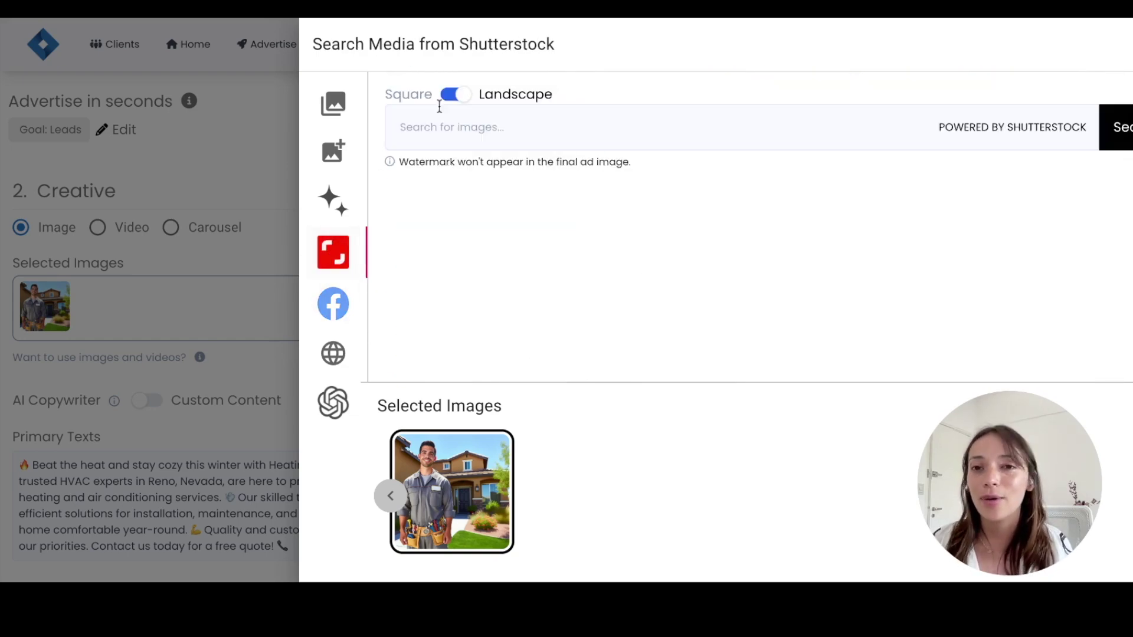
- Look through the AI branded image templates, then close the media picker to return to the ad
click(334, 206)
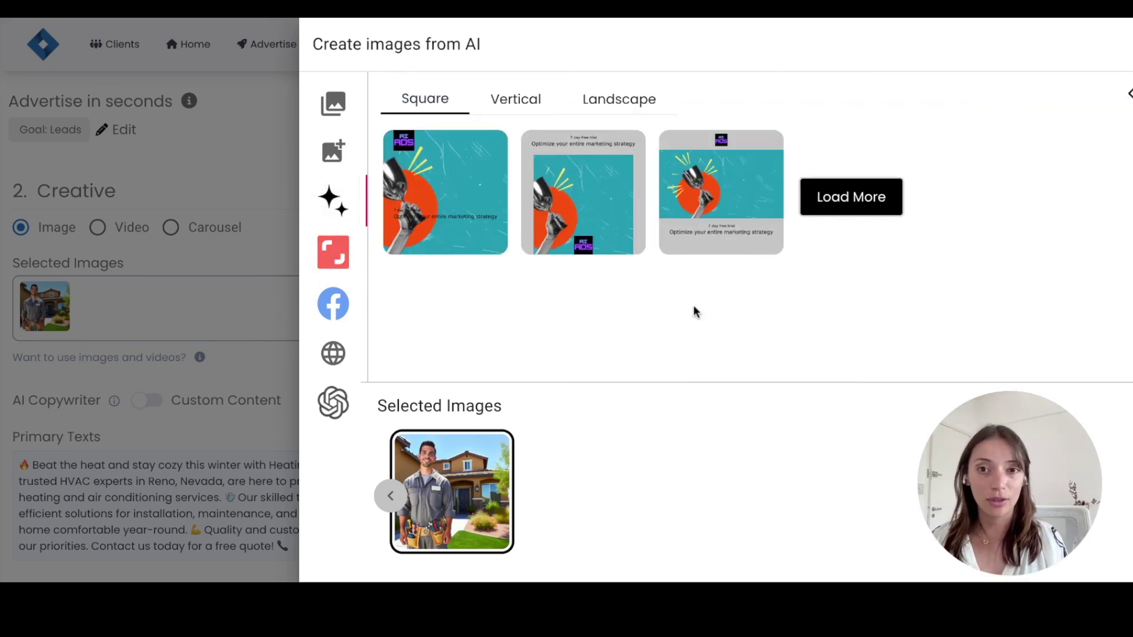
click(1129, 104)
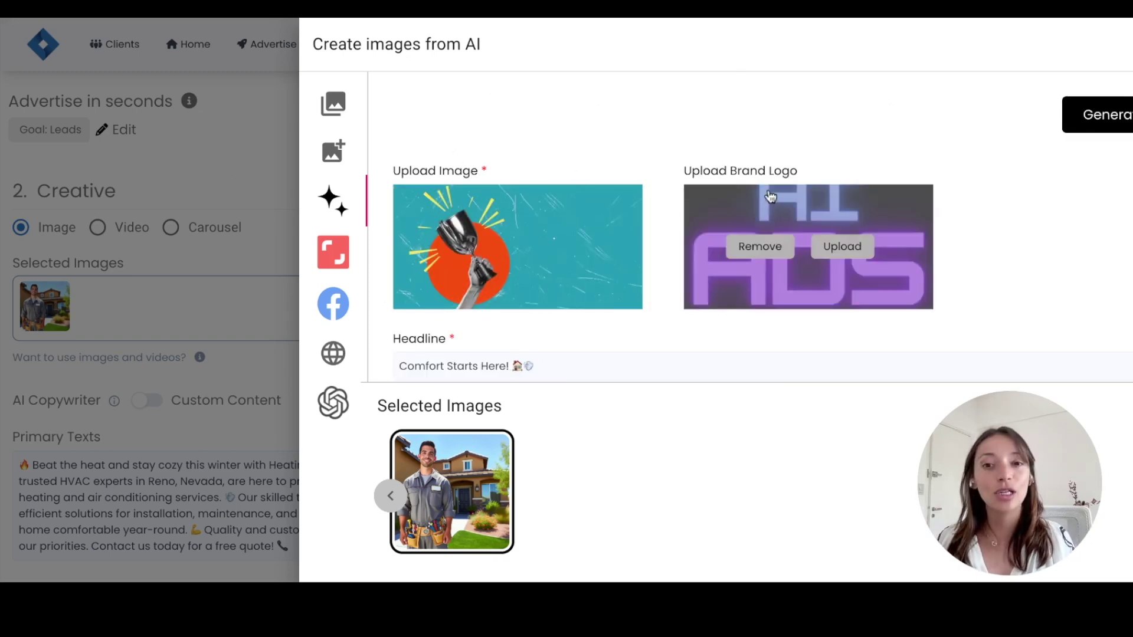
scroll(535, 130, down, 3)
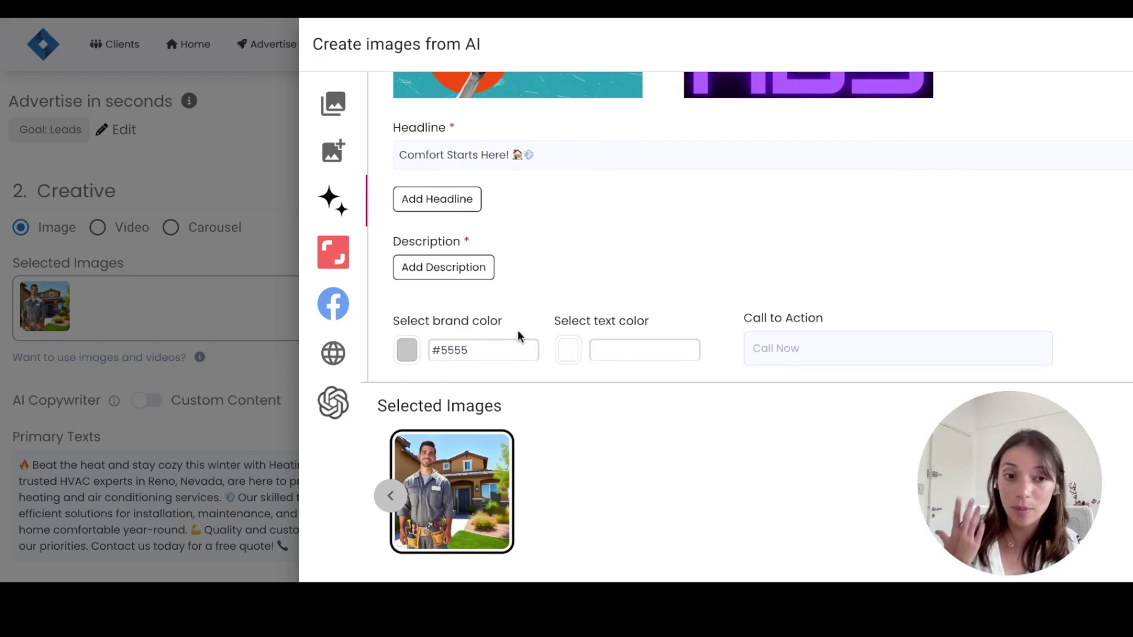
scroll(612, 309, up, 3)
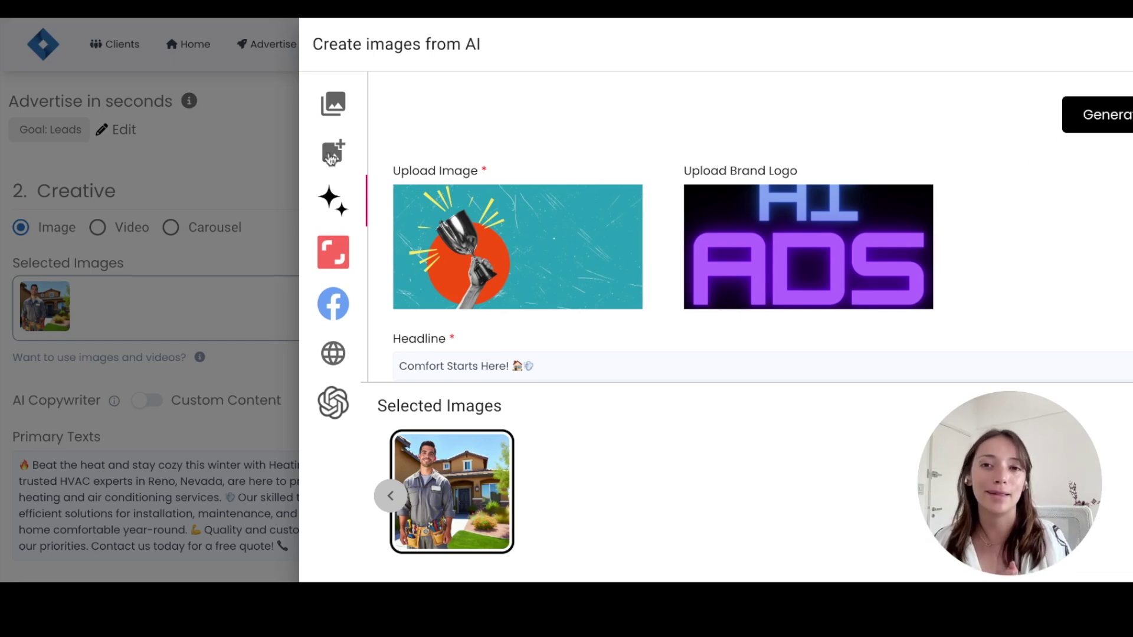
click(227, 354)
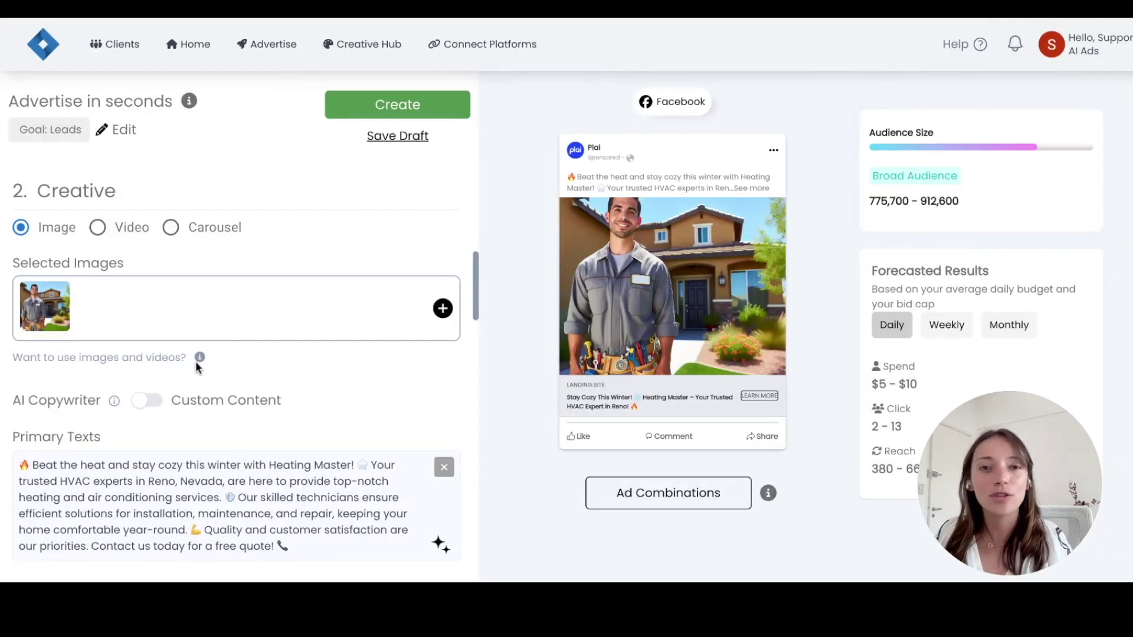
- Open the lead ad's Targeting panel and scroll past Age & Gender and Language to the Los Angeles location
scroll(196, 361, down, 1)
scroll(196, 361, up, 6)
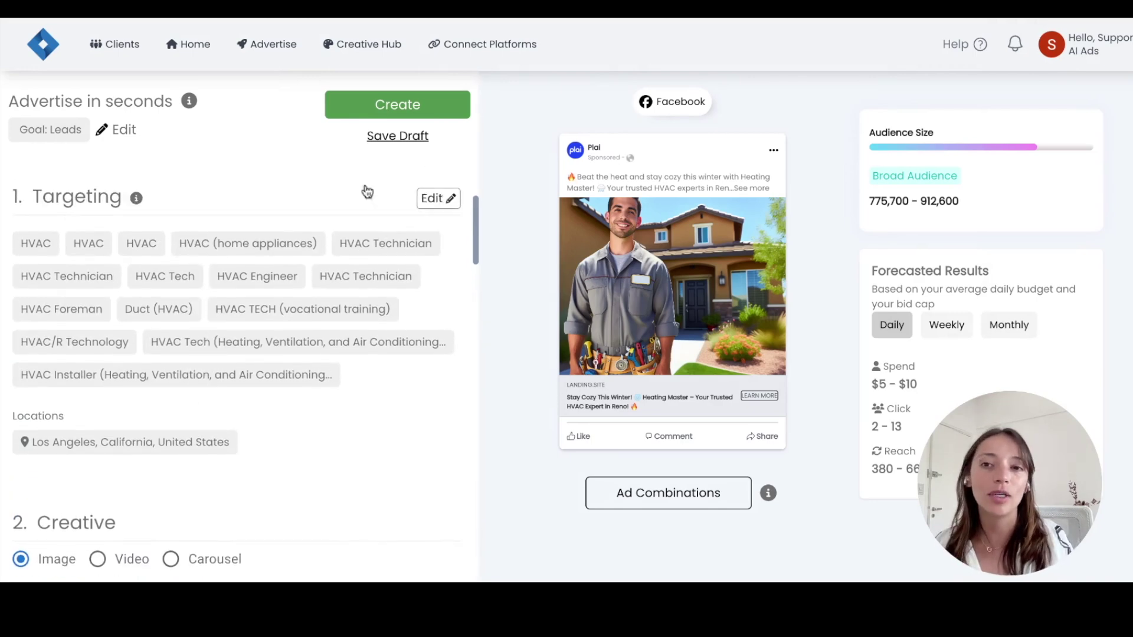
click(447, 199)
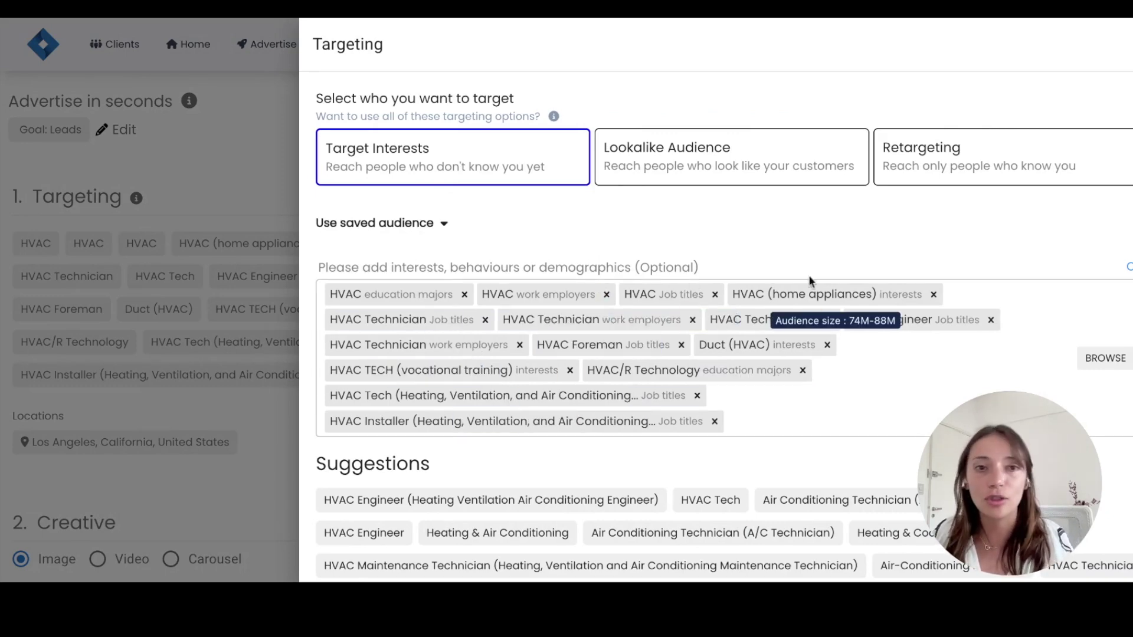
scroll(710, 236, down, 4)
scroll(703, 242, down, 1)
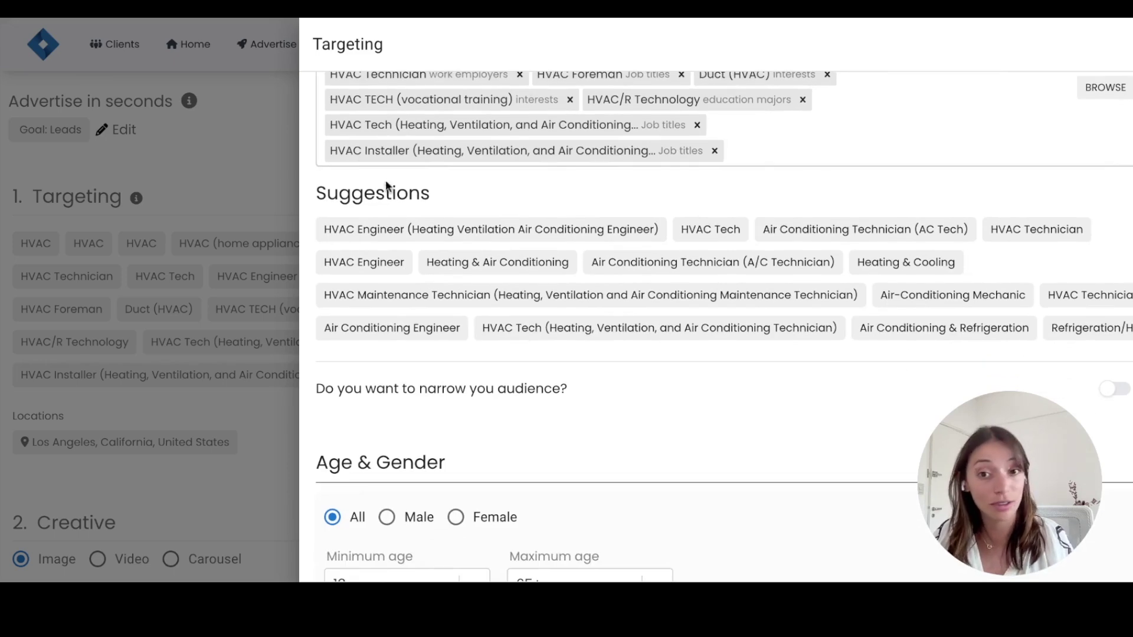
scroll(645, 321, down, 5)
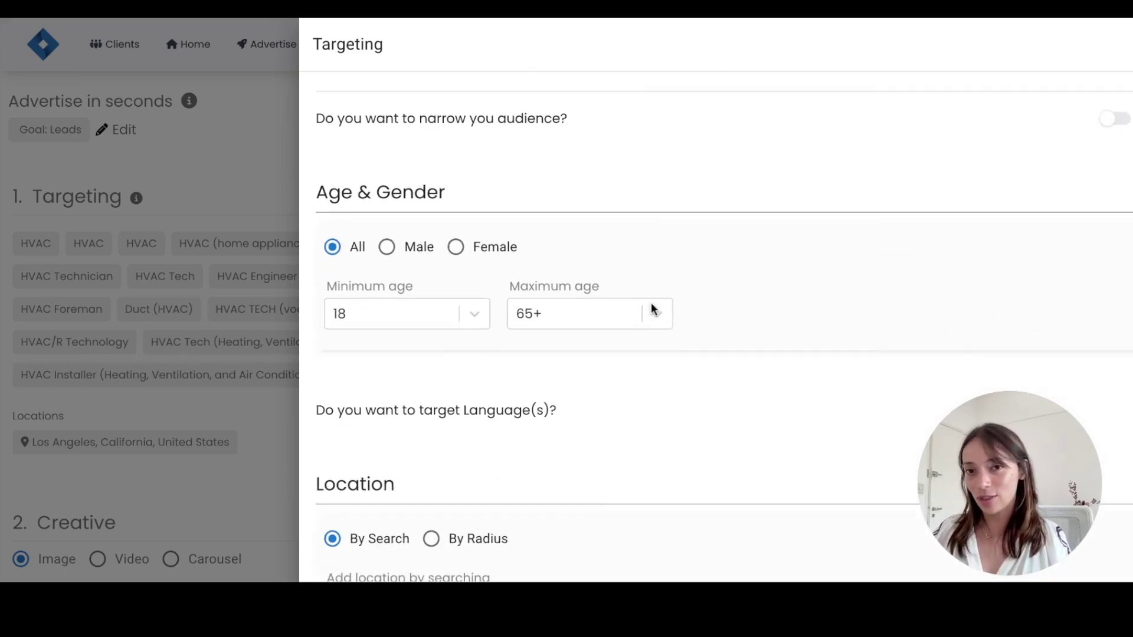
scroll(589, 251, down, 7)
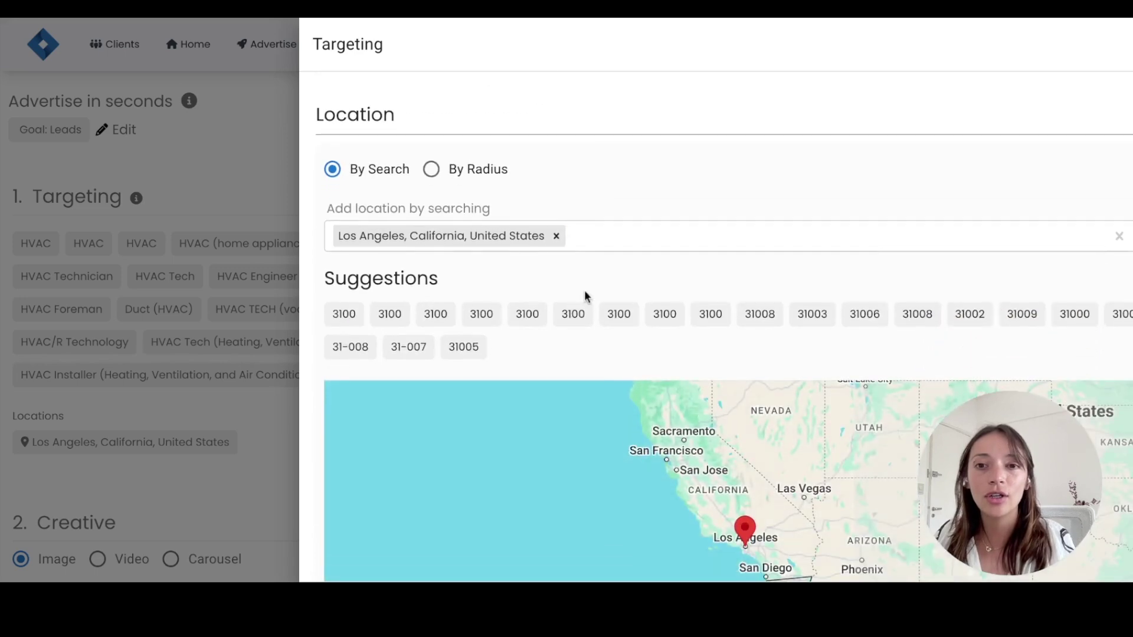
- Swap Los Angeles for a 7-mile radius around Reno, narrowing the audience to 30,400–35,700
click(556, 236)
click(478, 236)
text(re)
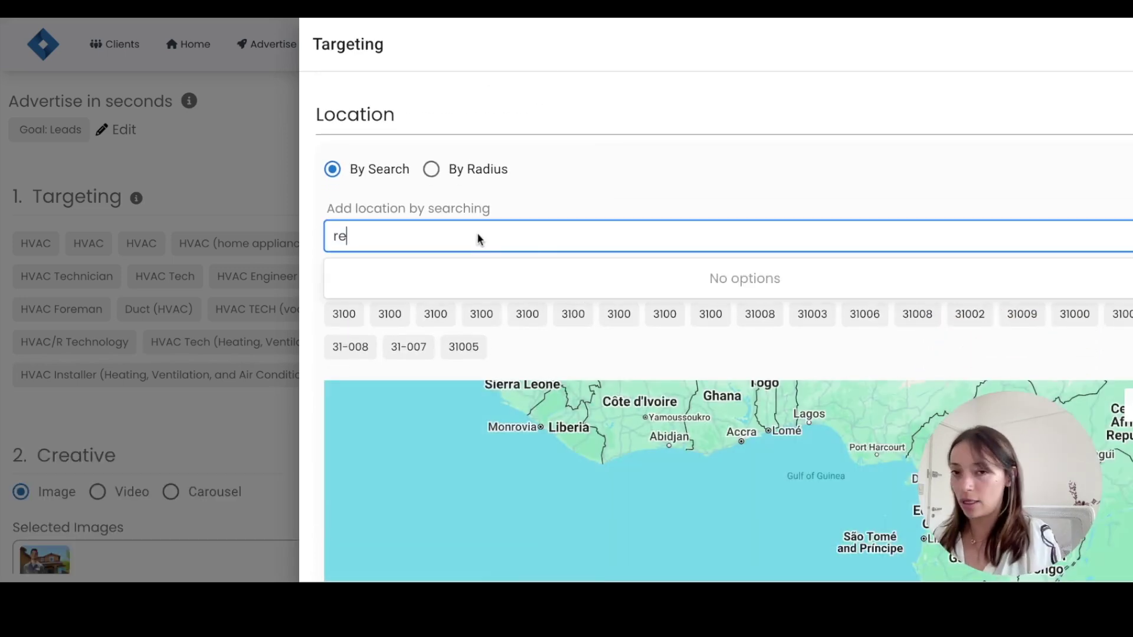
text(no neva)
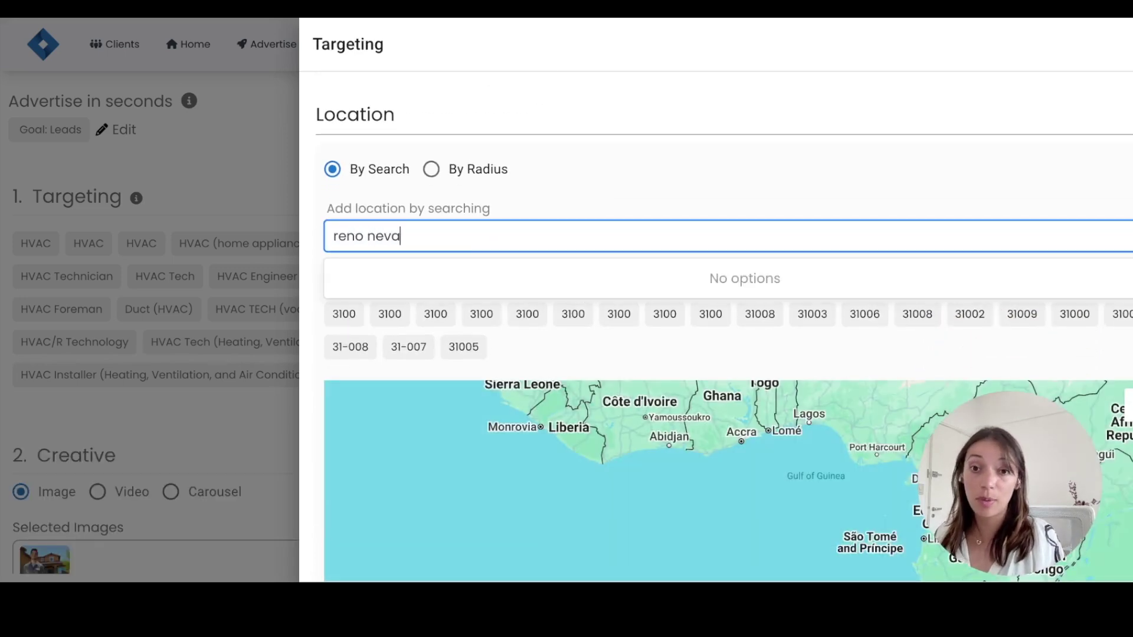
text(da)
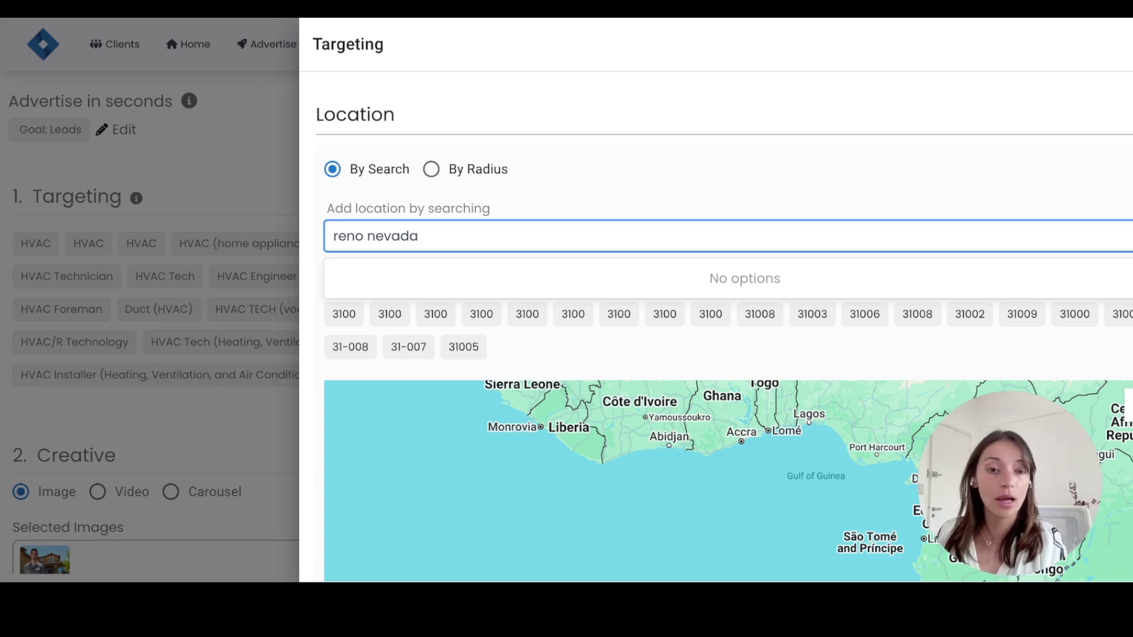
click(453, 168)
text(reno)
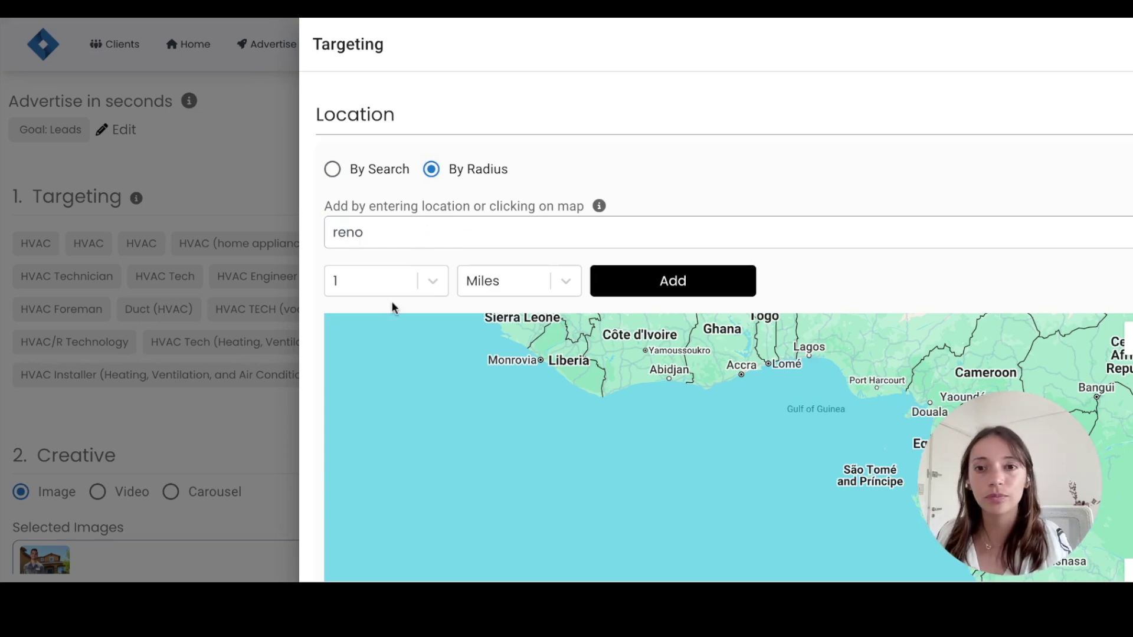
click(387, 284)
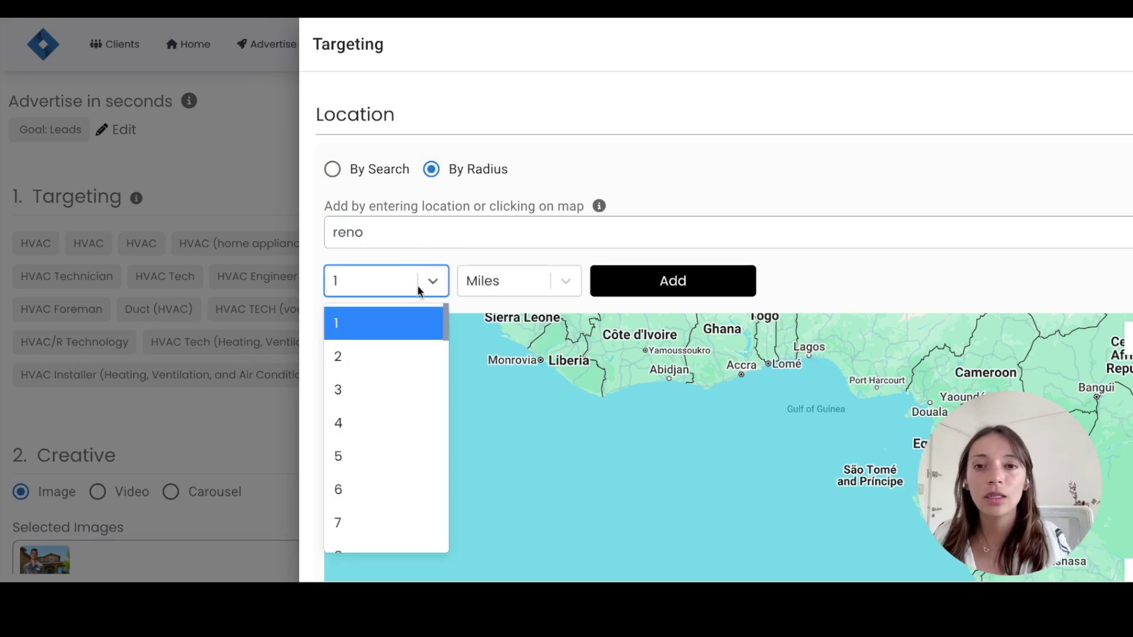
click(382, 517)
click(691, 294)
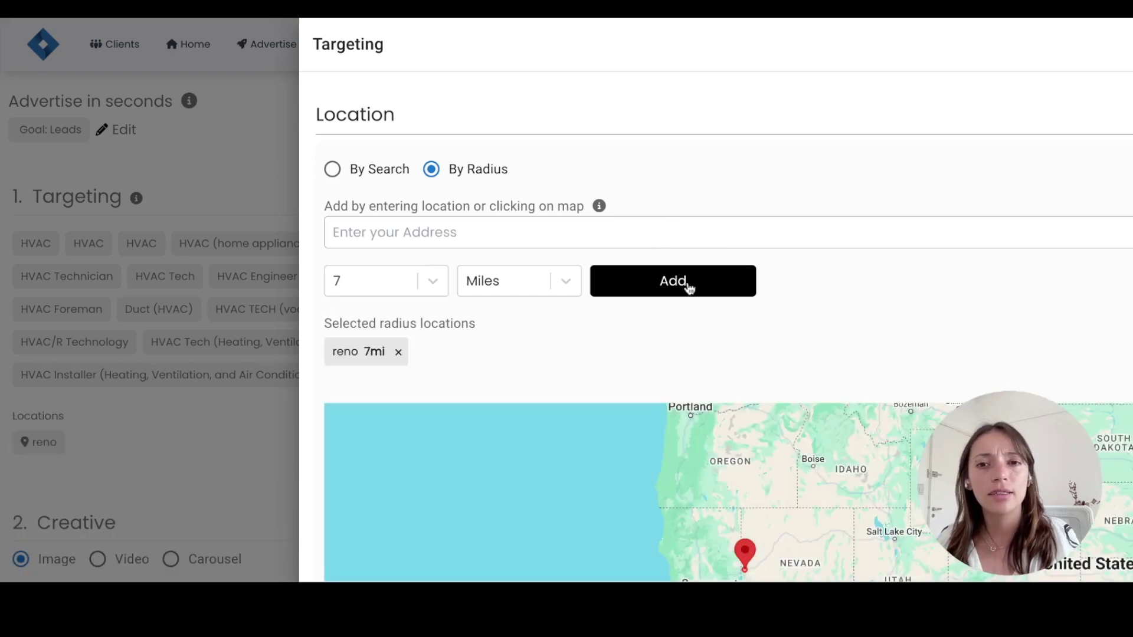
drag(703, 424, 610, 428)
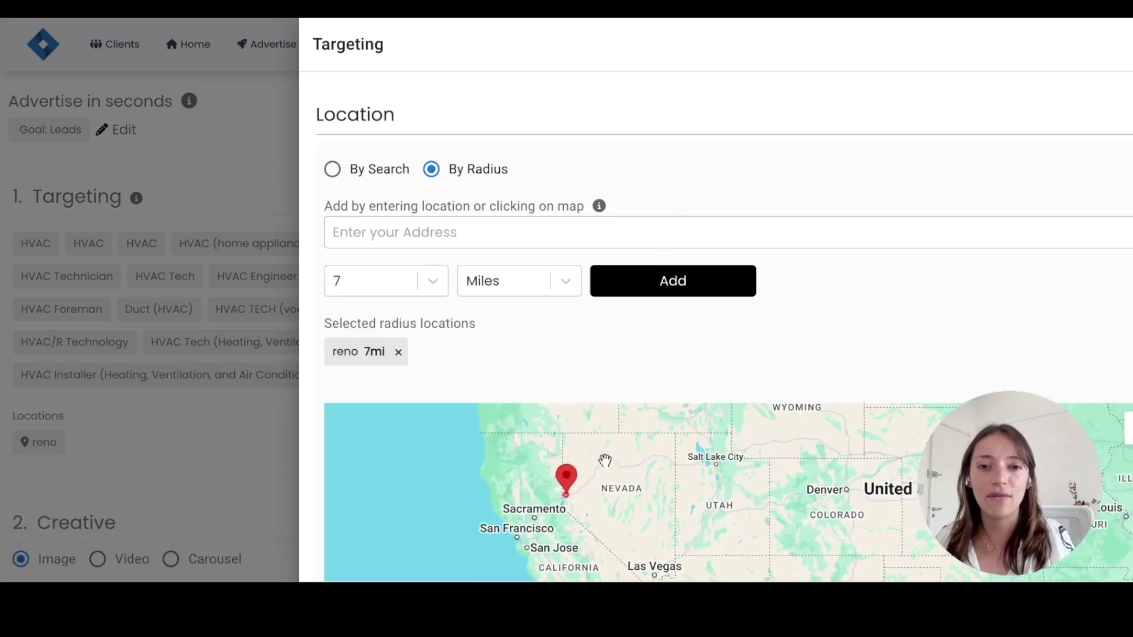
click(49, 300)
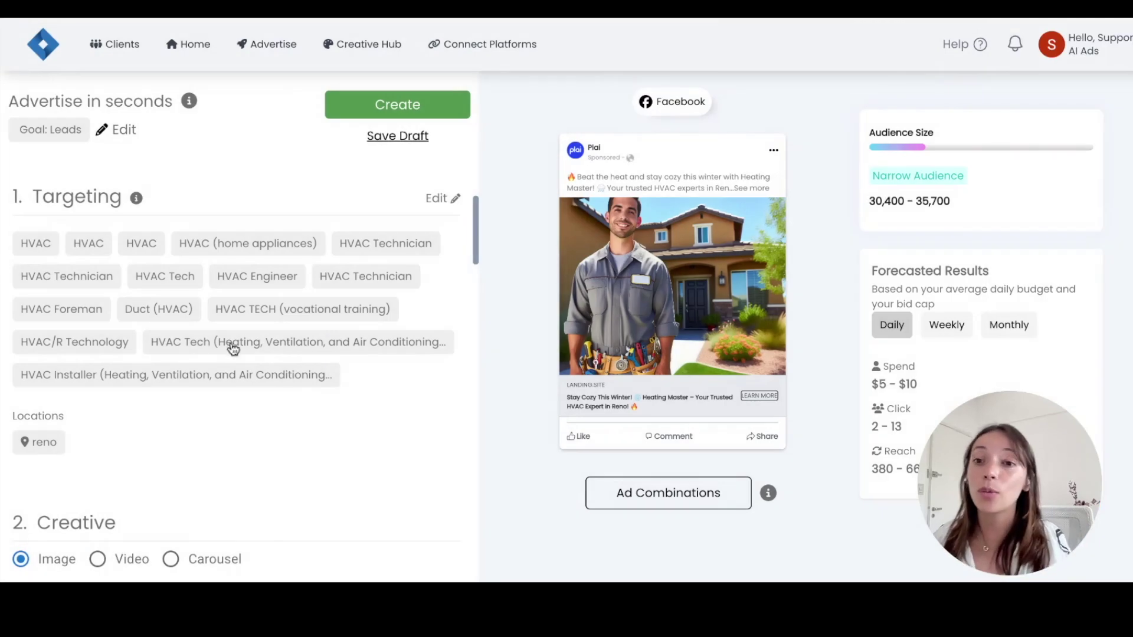
- Skip creating a new lead form and attach the existing 'greeting list test 123' form
scroll(290, 359, down, 10)
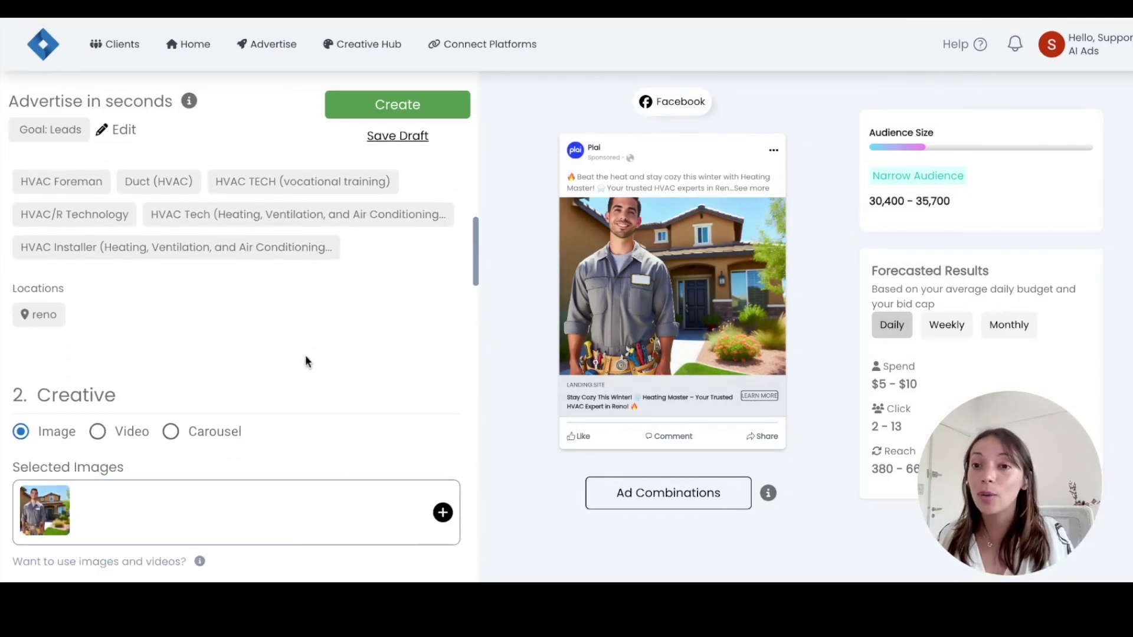
scroll(313, 350, down, 10)
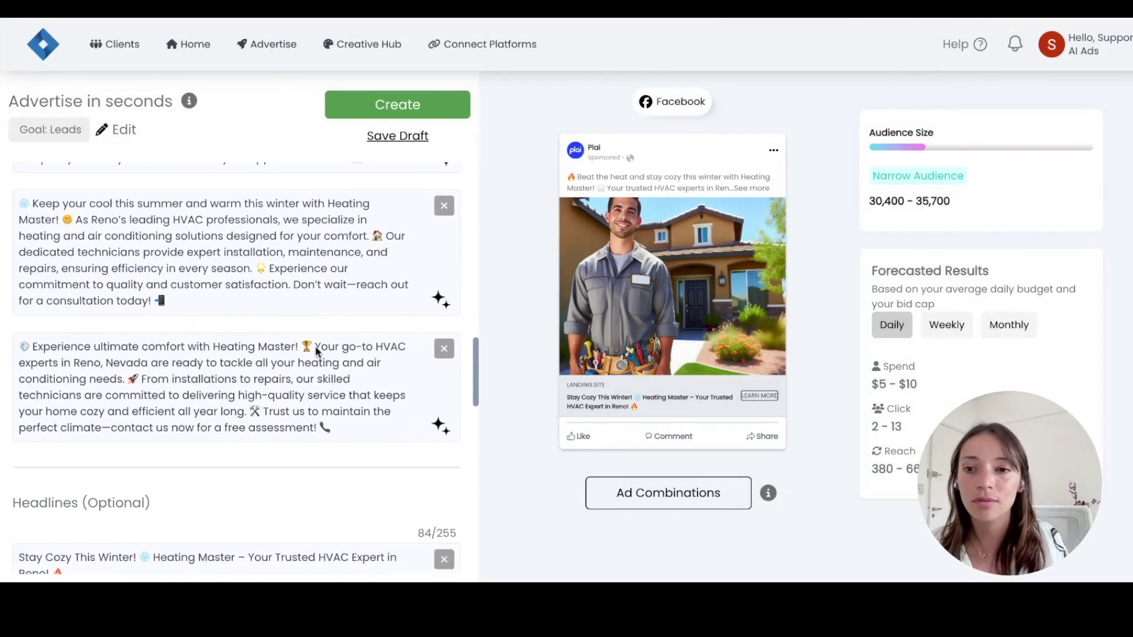
scroll(313, 351, down, 5)
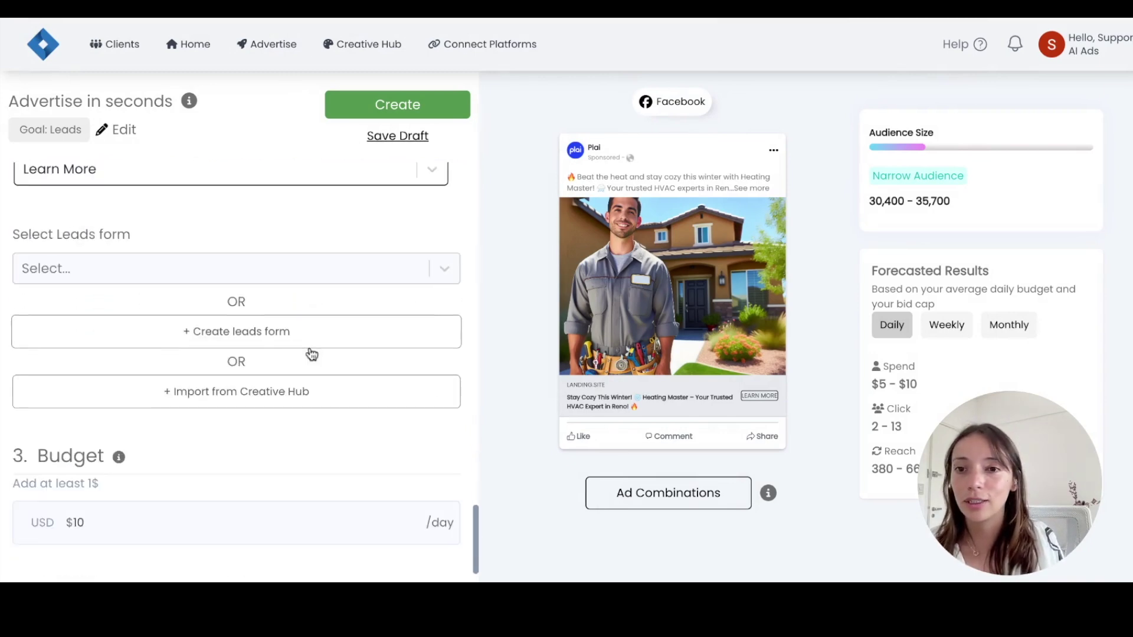
scroll(304, 356, up, 1)
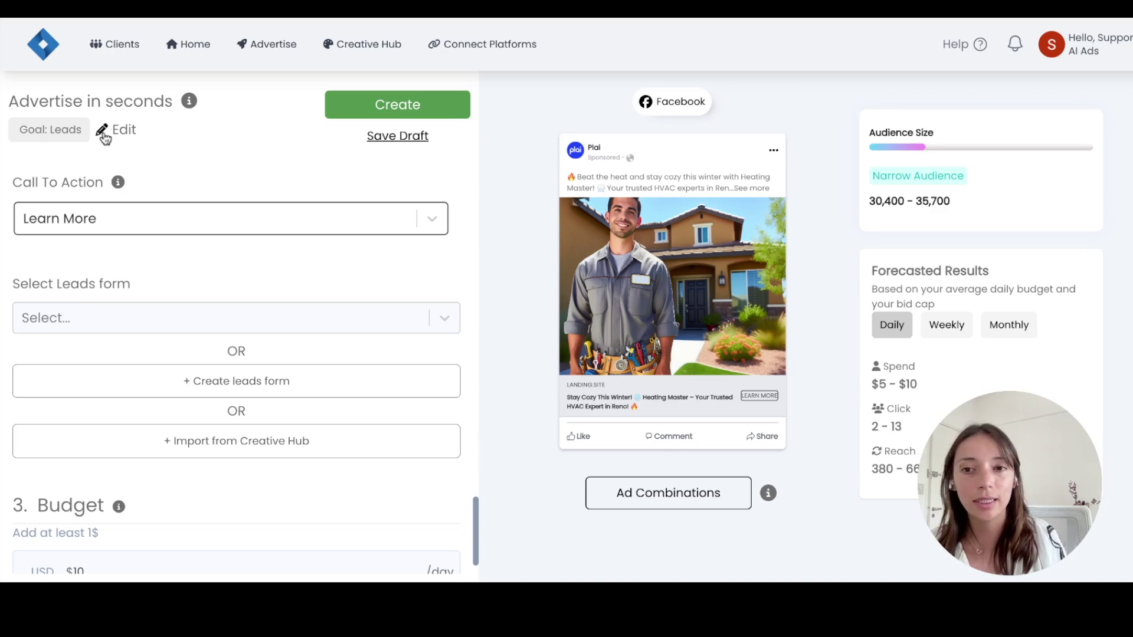
click(218, 391)
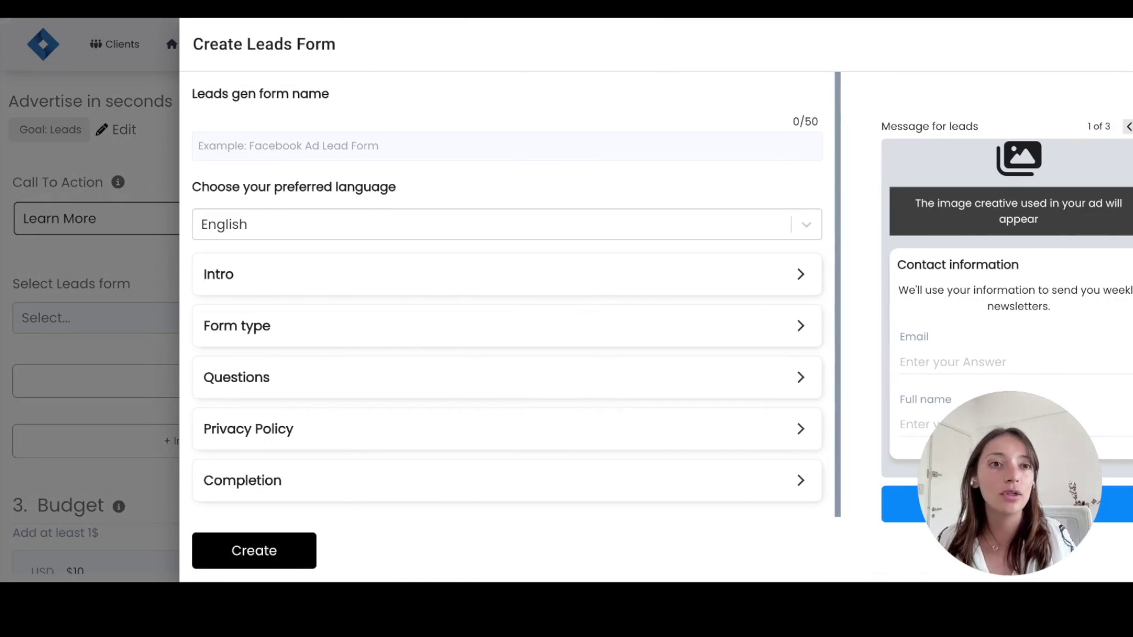
key(Escape)
click(195, 319)
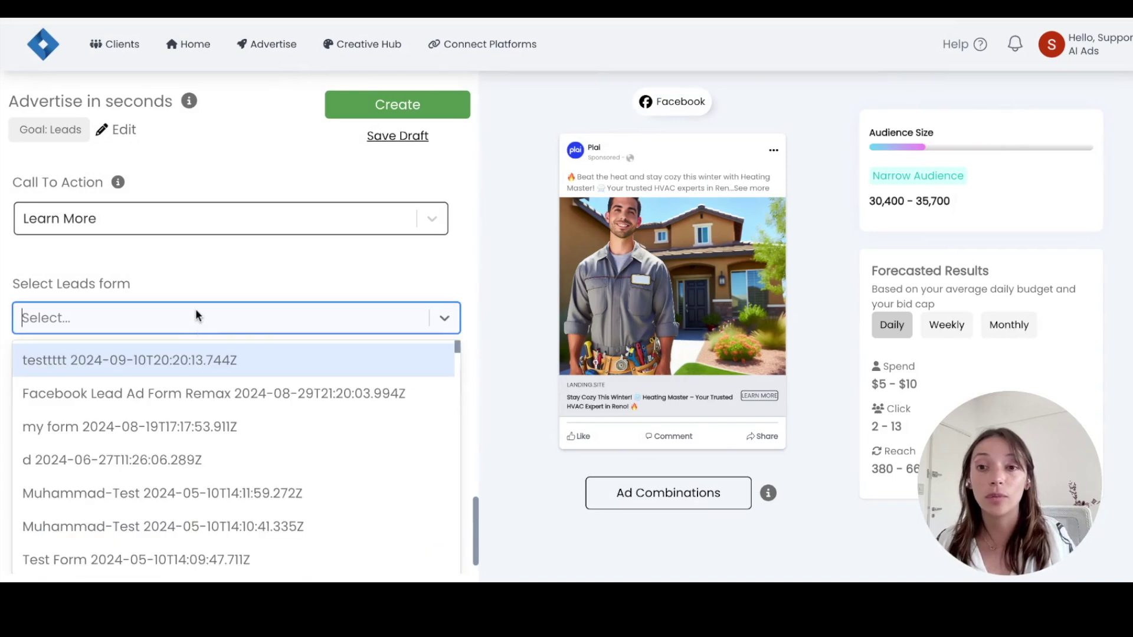
scroll(250, 487, down, 5)
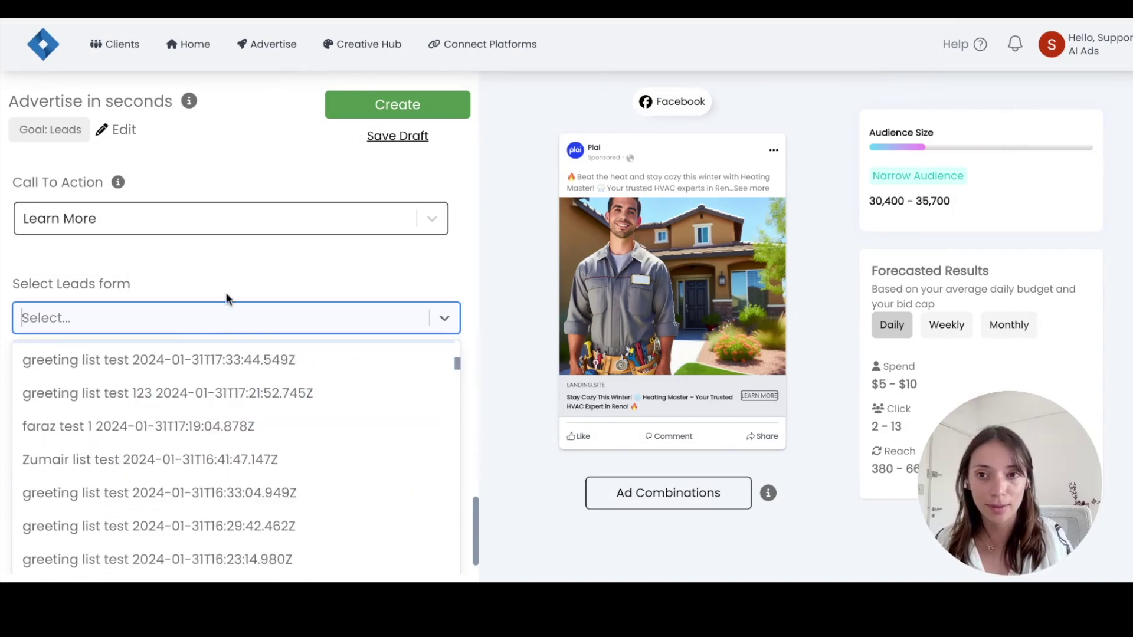
click(227, 393)
- Raise the ad's daily budget to $100
scroll(165, 472, down, 1)
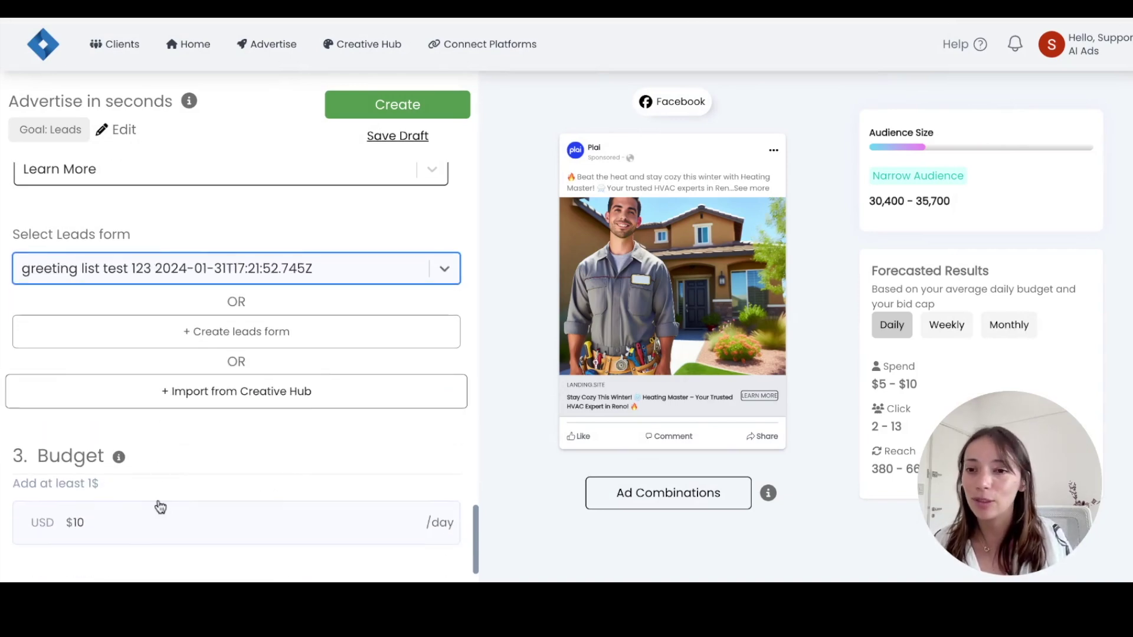
click(160, 508)
text(0)
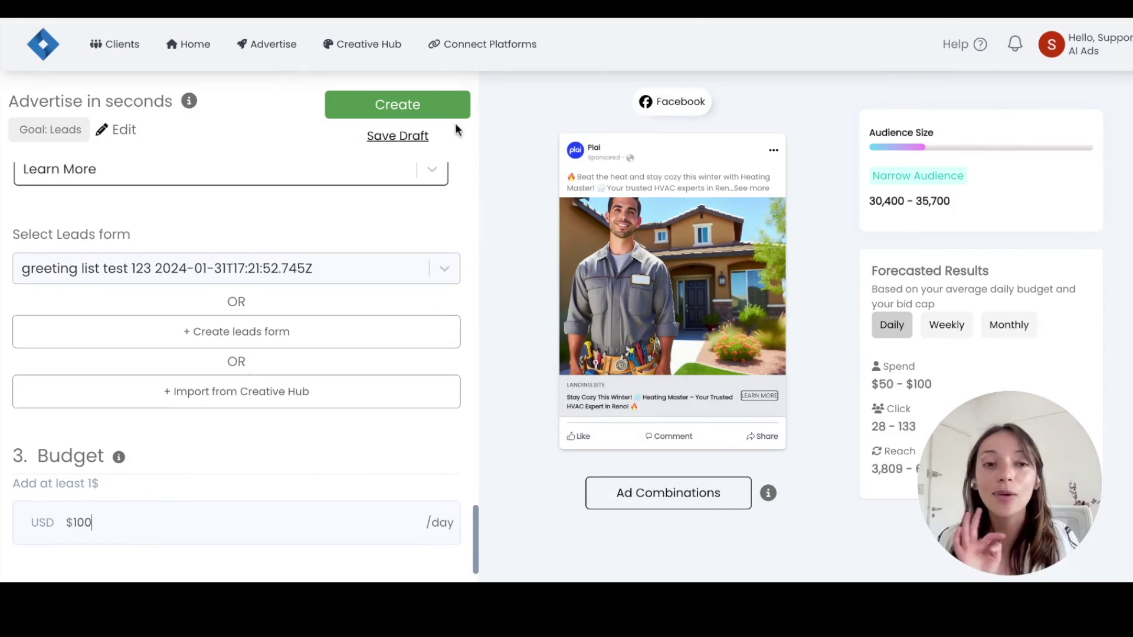
- Start a new Google Search ad and review its generated Reno HVAC keywords
click(267, 44)
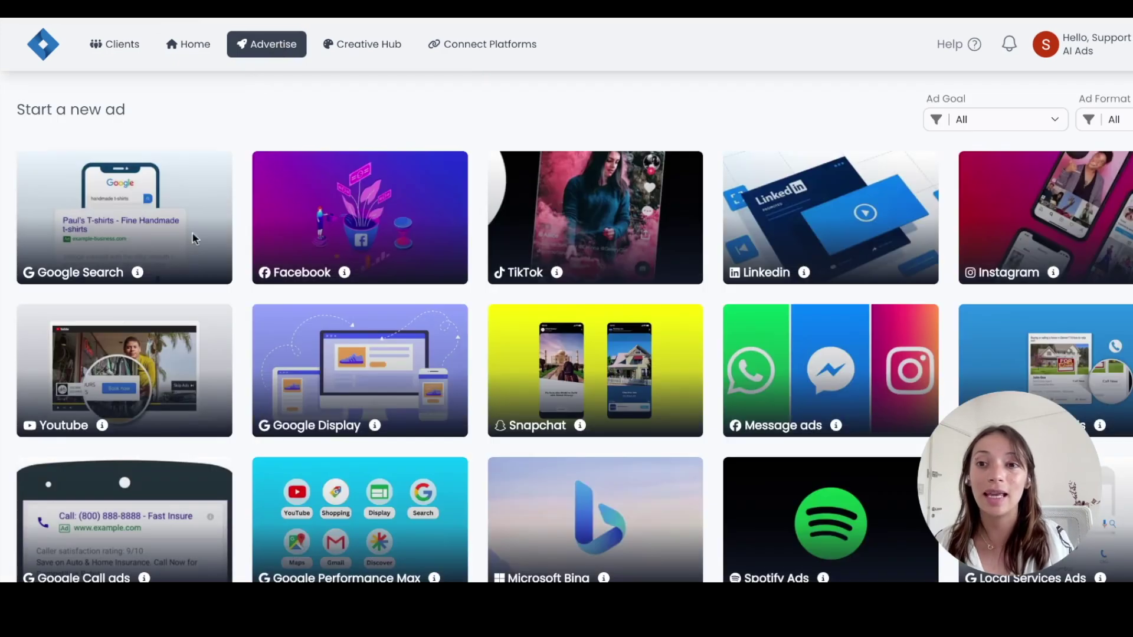
click(94, 226)
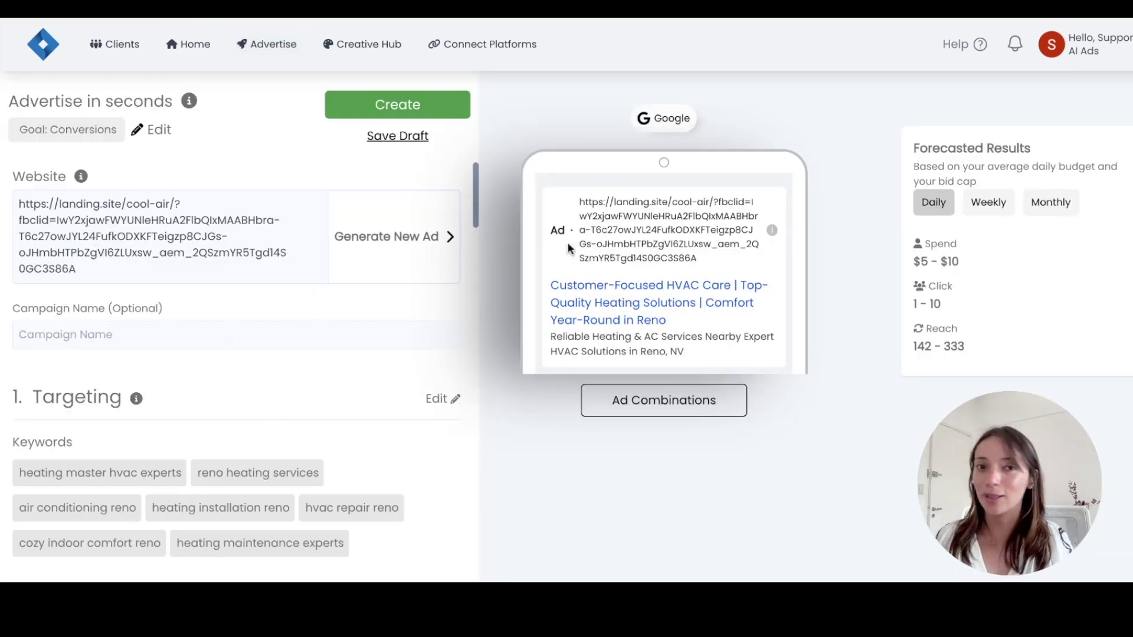
scroll(352, 381, down, 2)
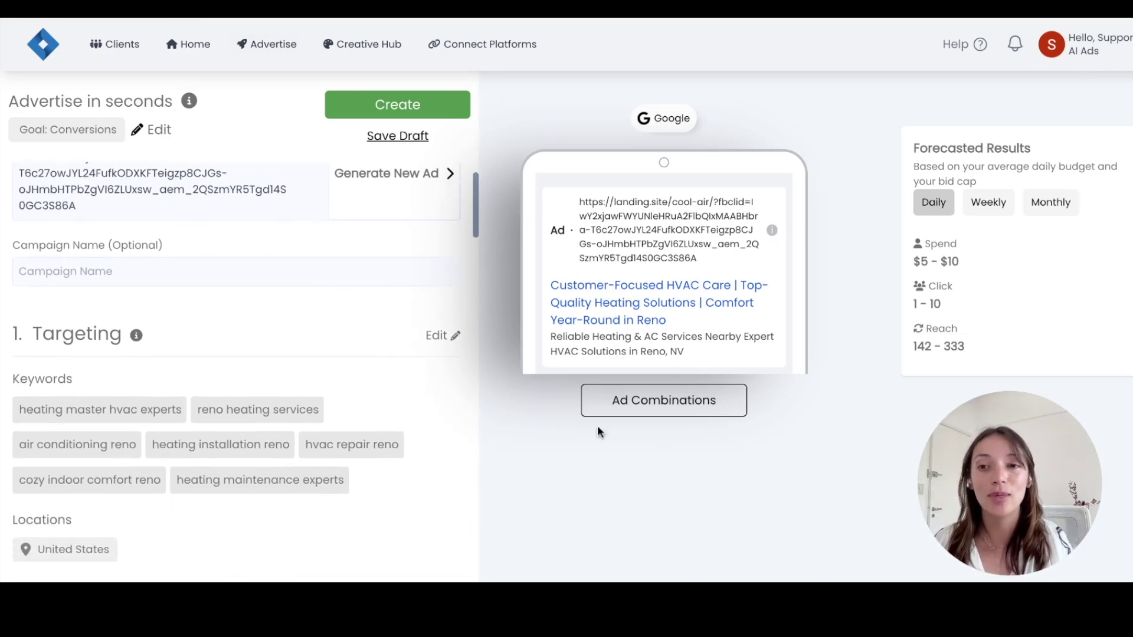
scroll(66, 379, down, 2)
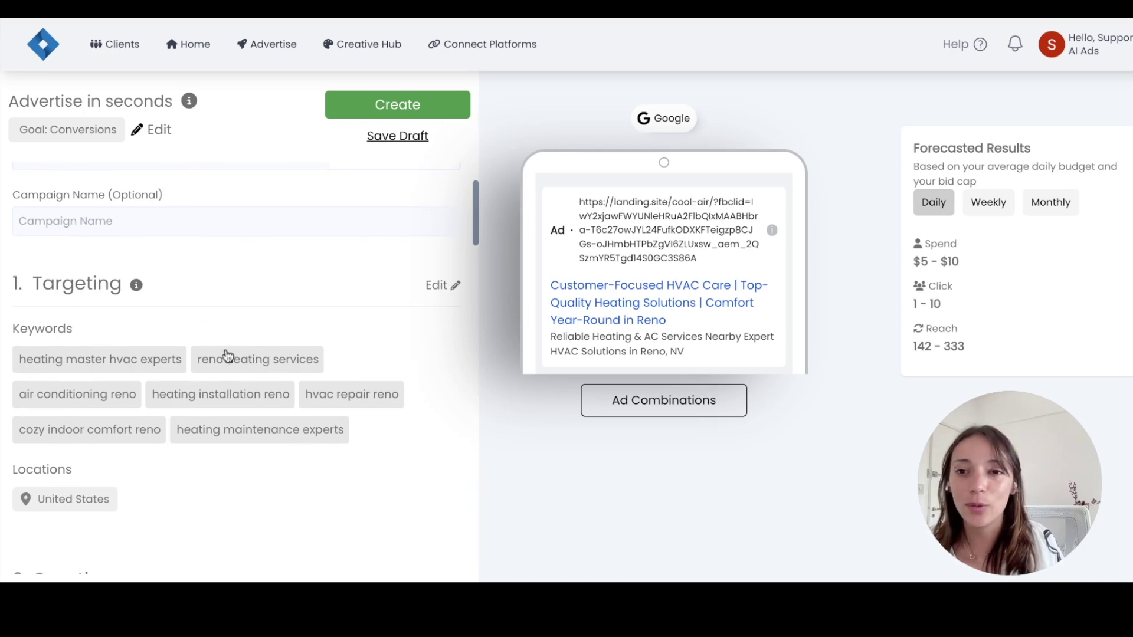
scroll(335, 394, down, 1)
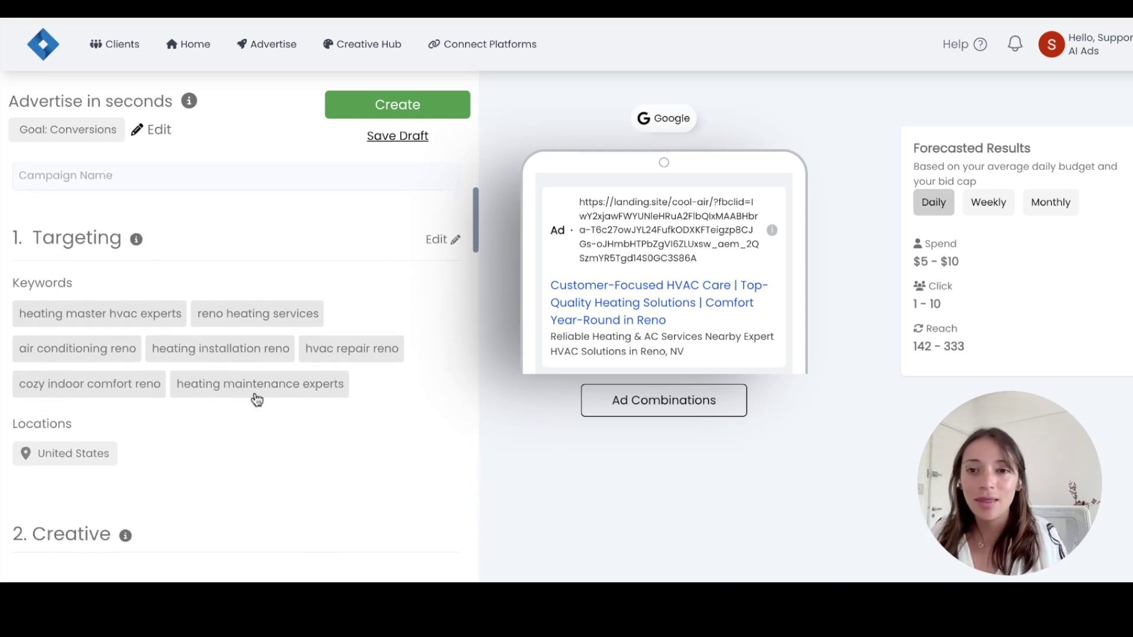
scroll(263, 400, down, 10)
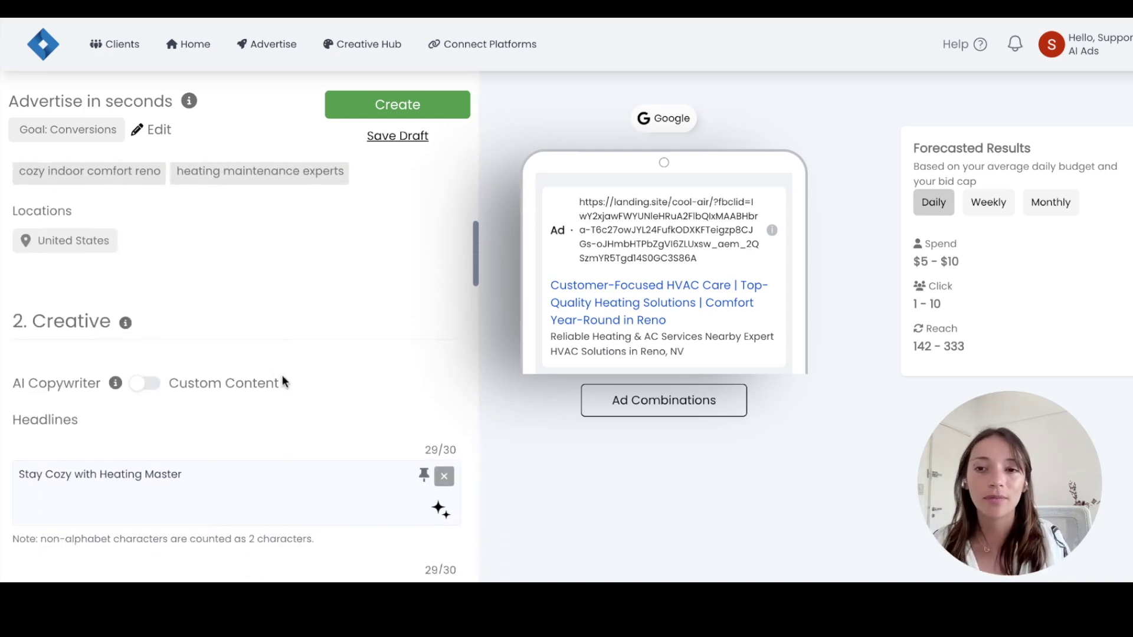
scroll(336, 349, down, 4)
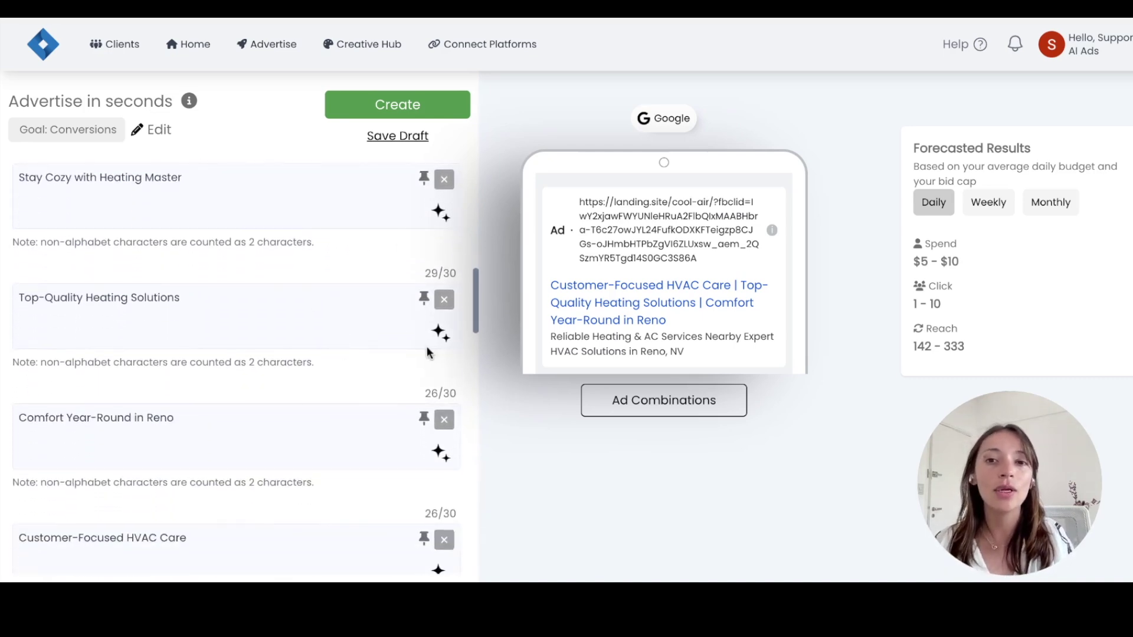
- Review the headlines, descriptions, assets and $10 daily budget, then return to the ad platform list
click(440, 334)
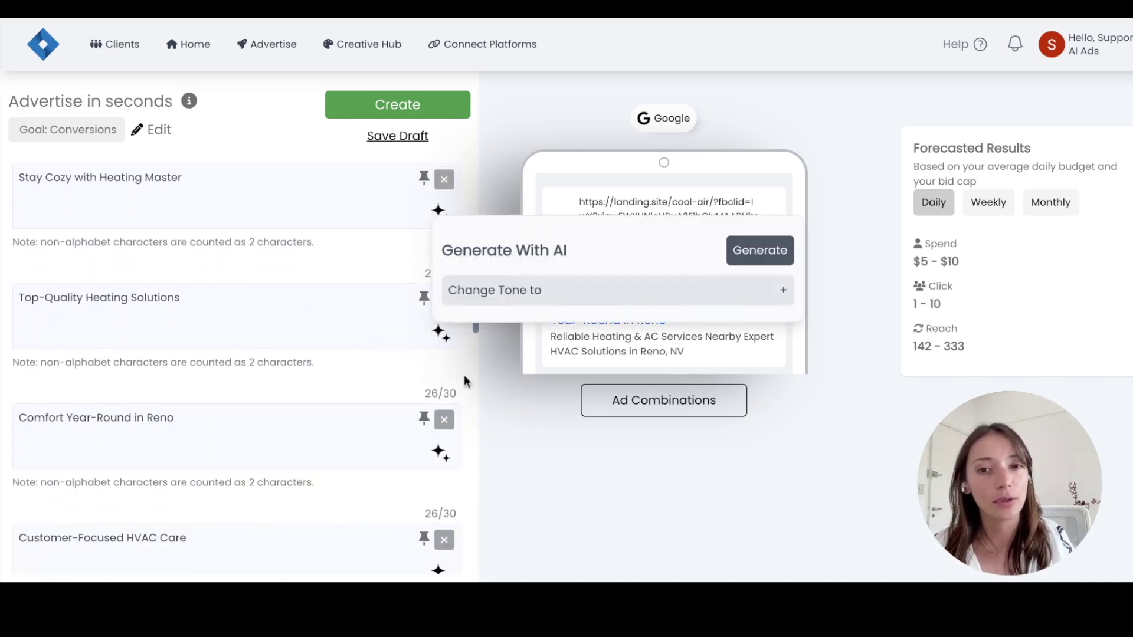
click(493, 415)
scroll(226, 377, down, 8)
scroll(228, 371, down, 5)
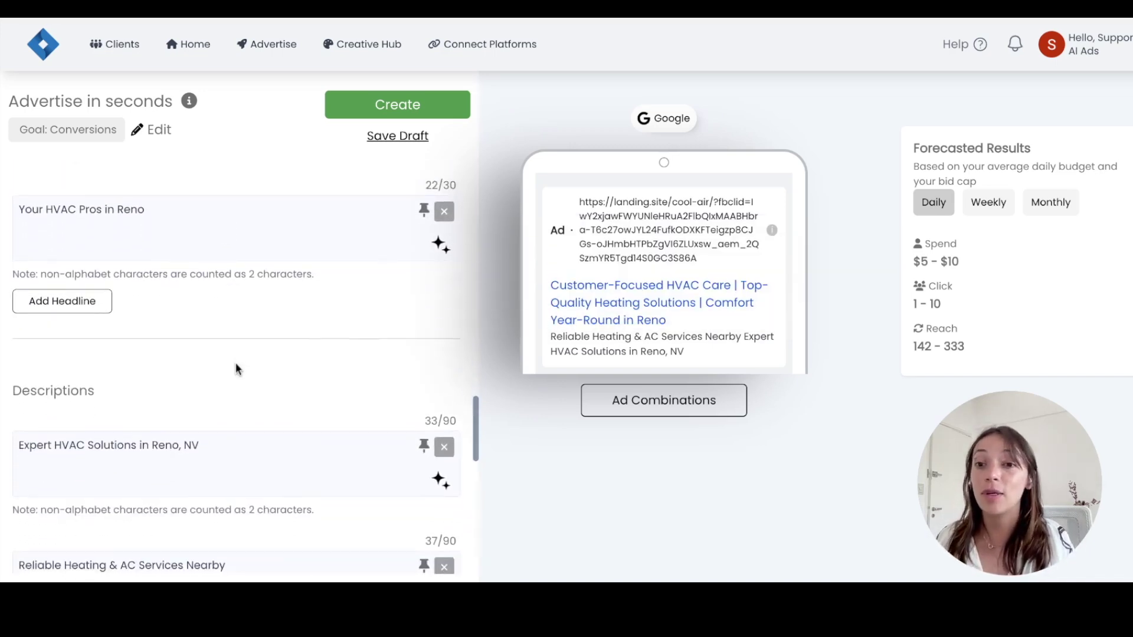
scroll(236, 369, down, 3)
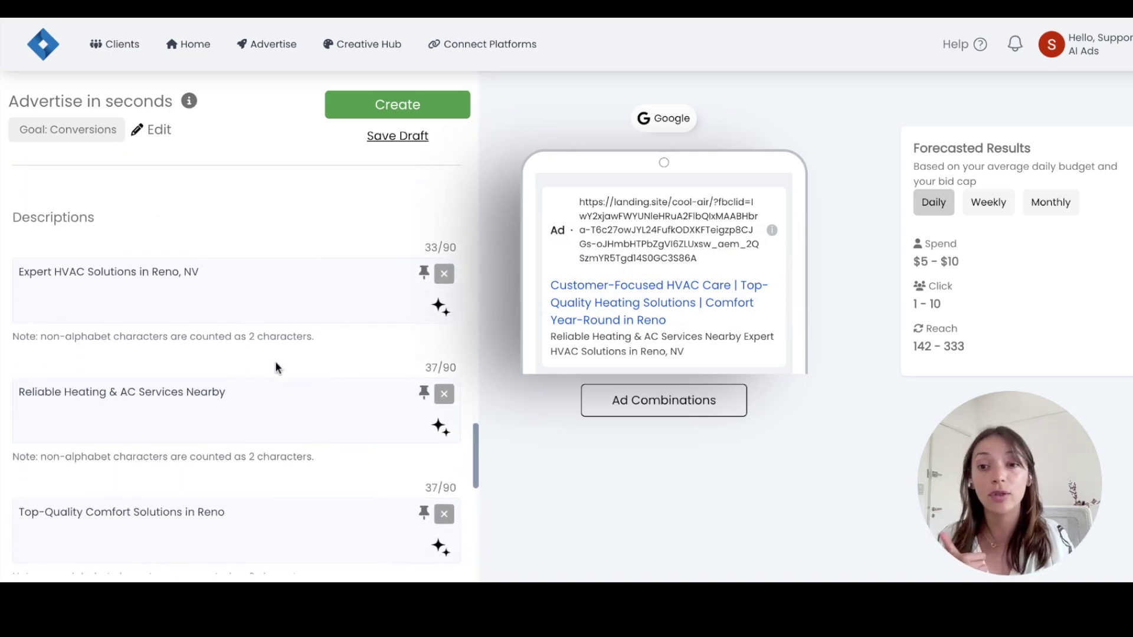
scroll(275, 368, down, 6)
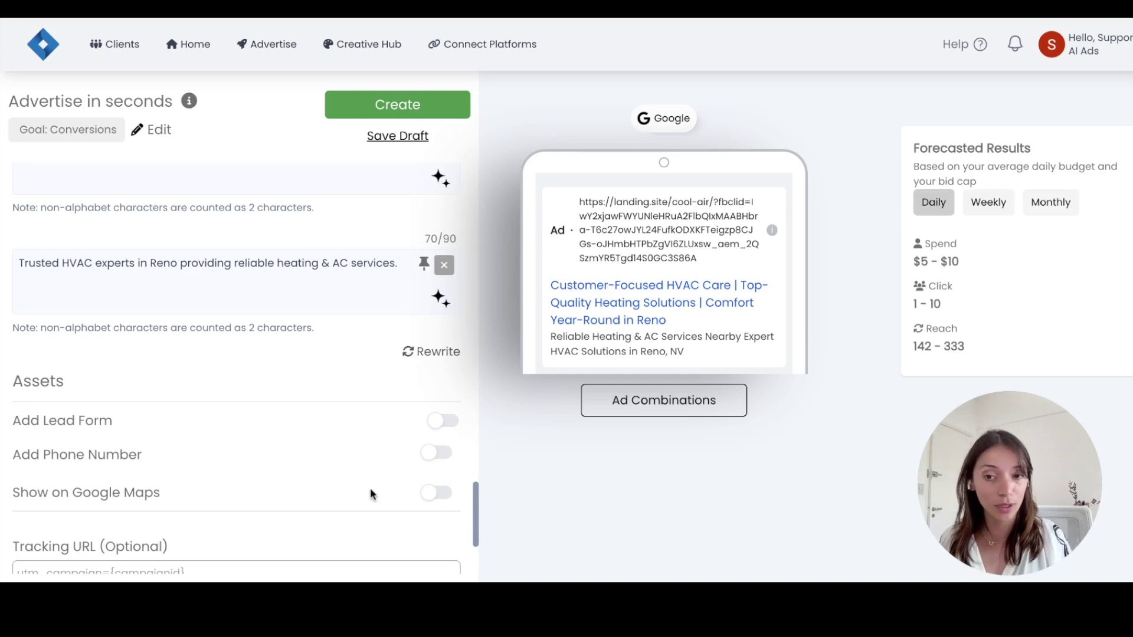
scroll(387, 490, down, 3)
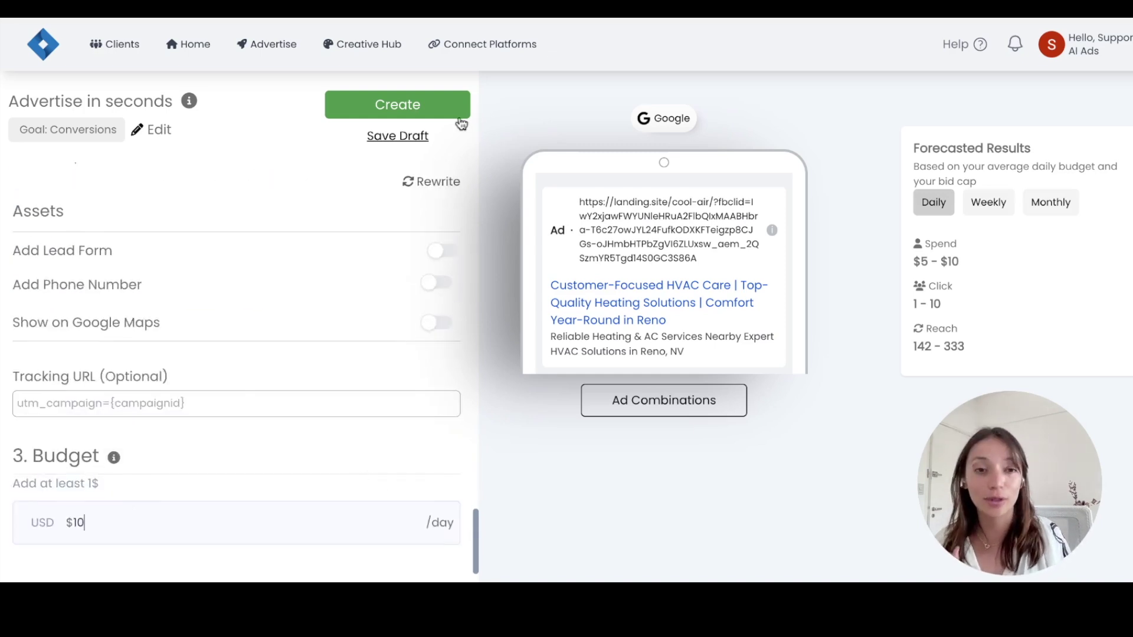
click(254, 50)
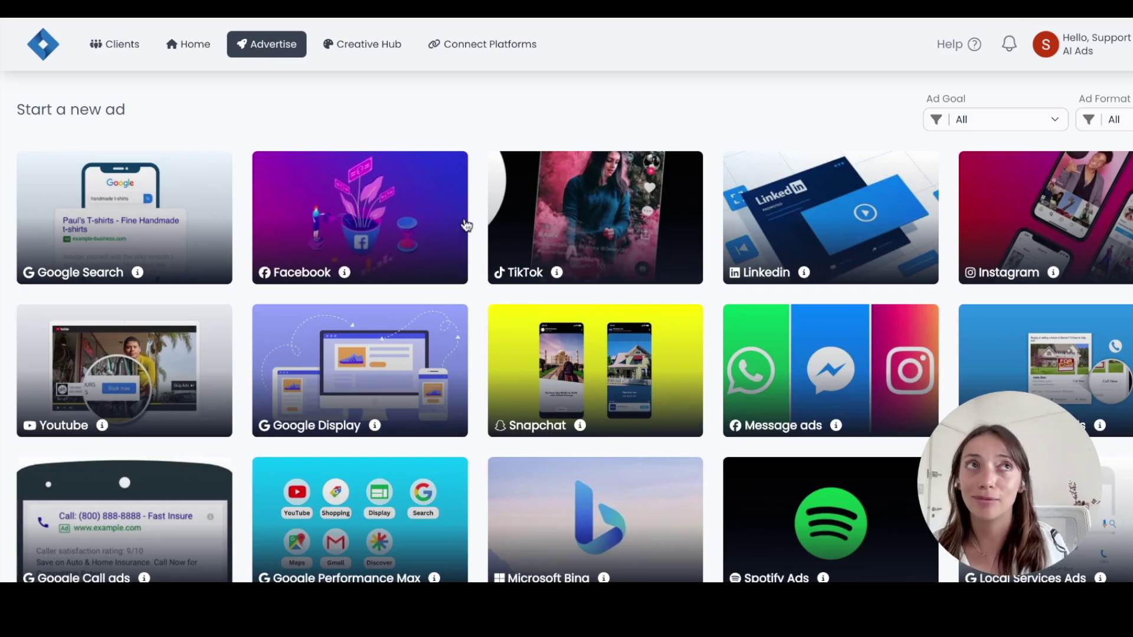
- Scroll past Optimization Folders to Recent Ads and open the Facebook Lead Ads campaign's results
scroll(472, 278, down, 1)
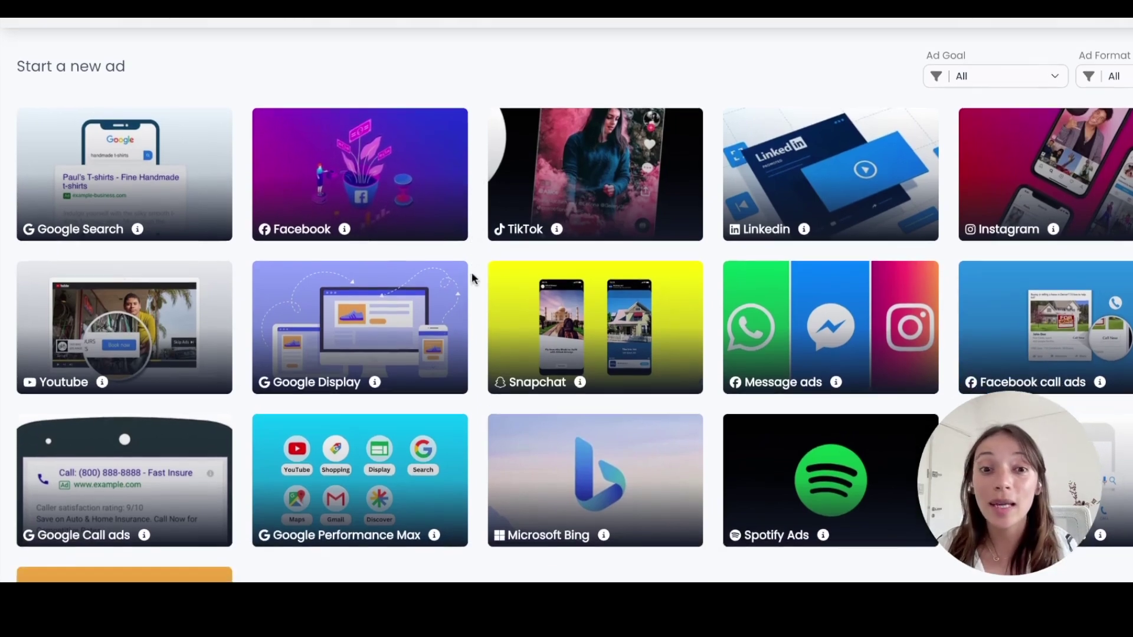
scroll(472, 277, down, 10)
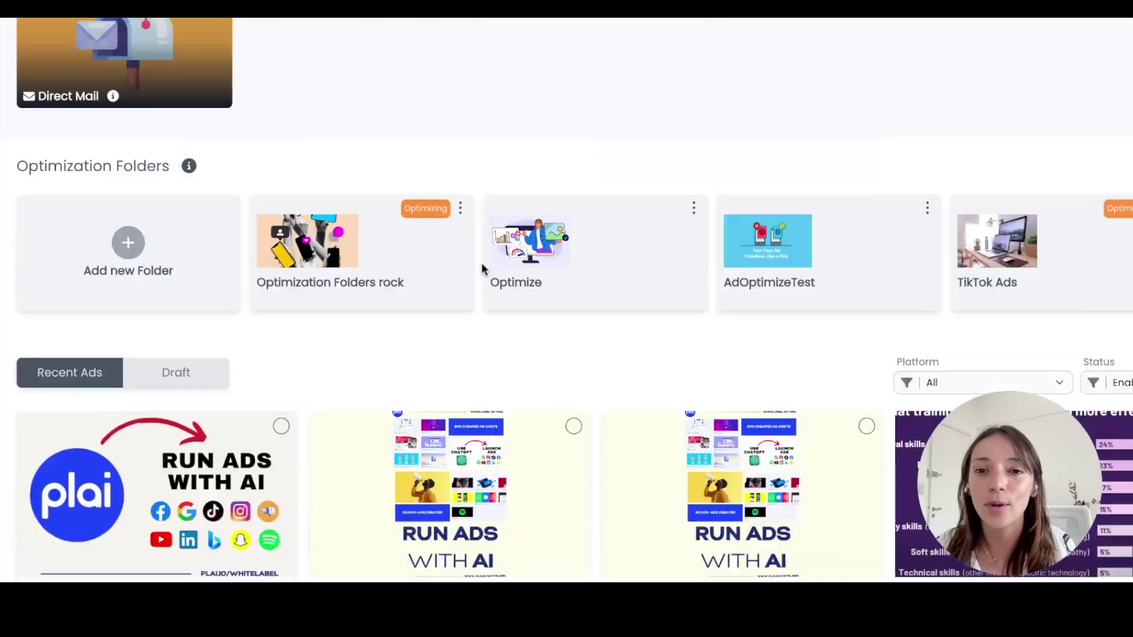
scroll(481, 263, down, 4)
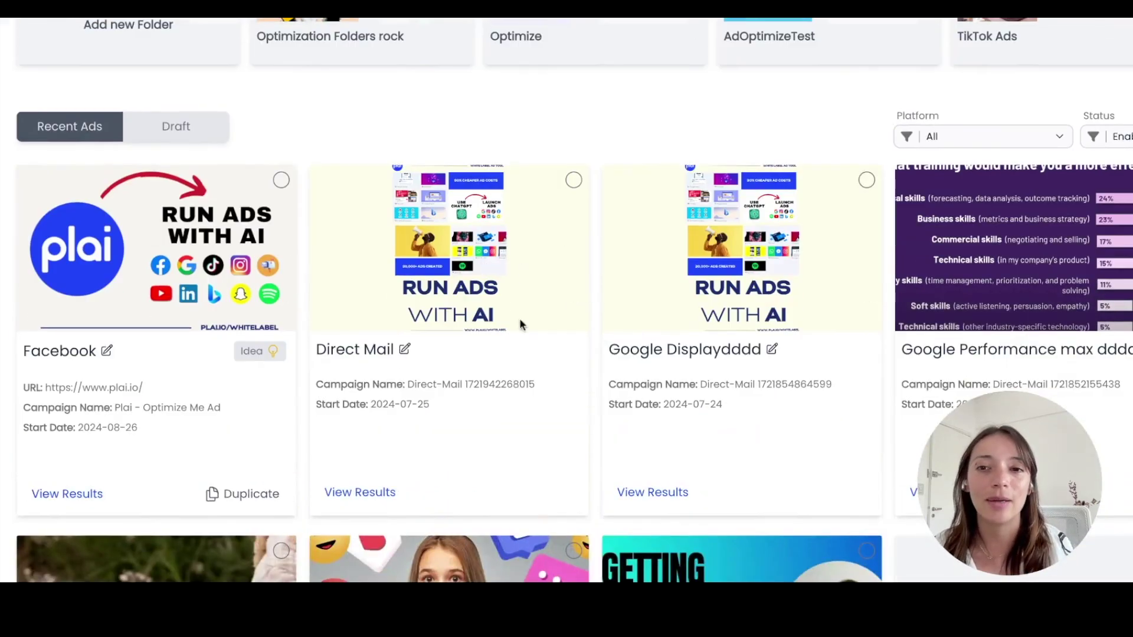
scroll(327, 316, down, 5)
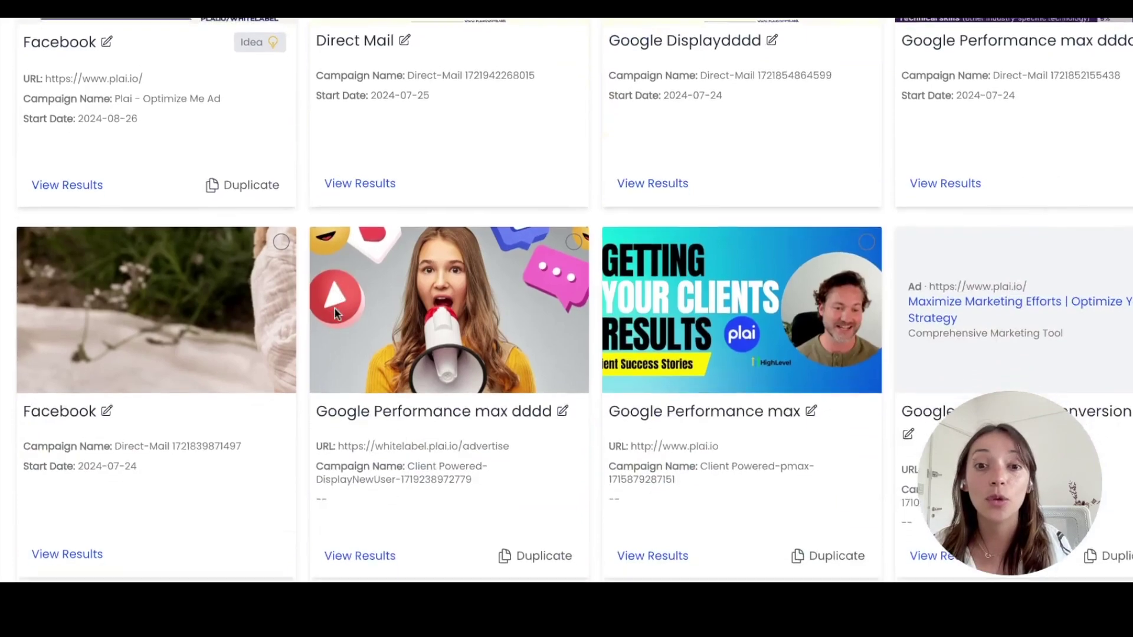
scroll(334, 313, down, 13)
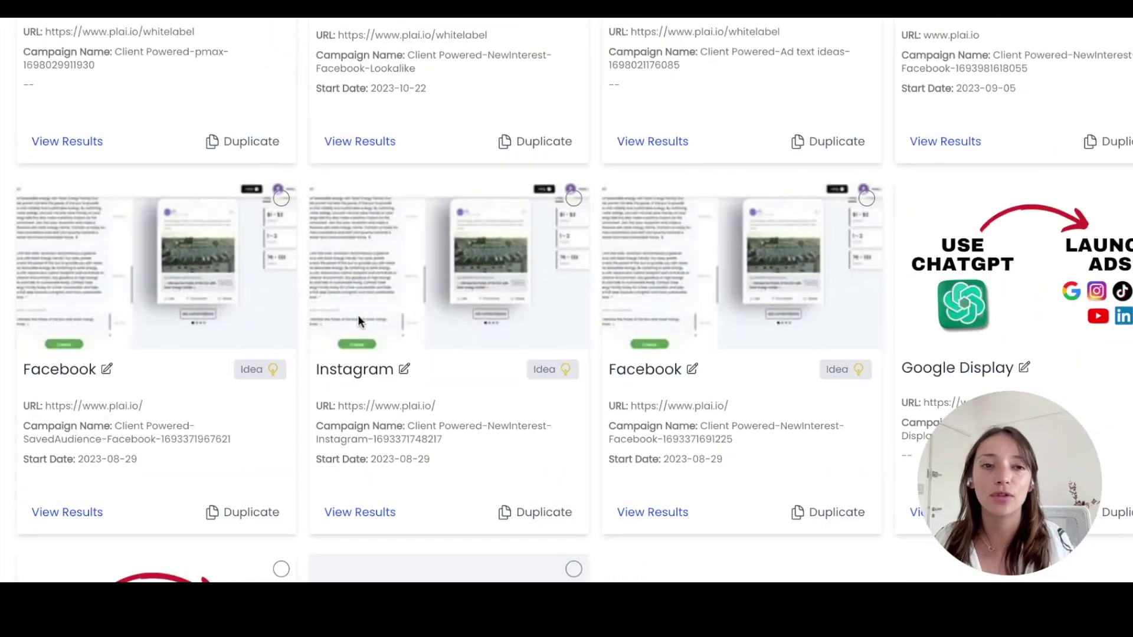
scroll(359, 320, down, 6)
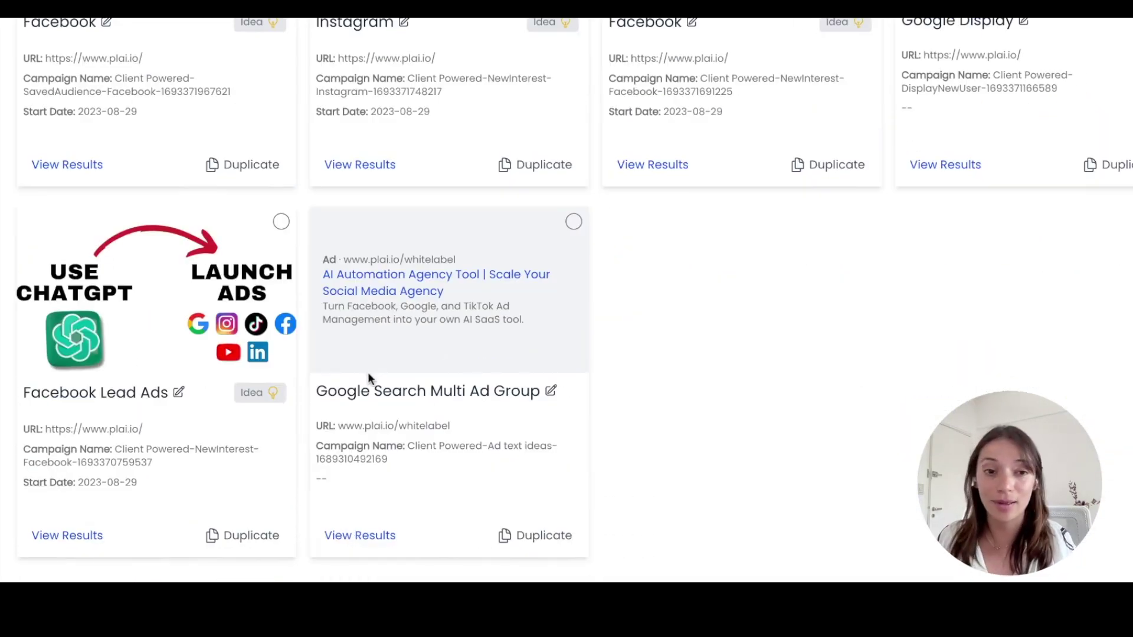
click(83, 539)
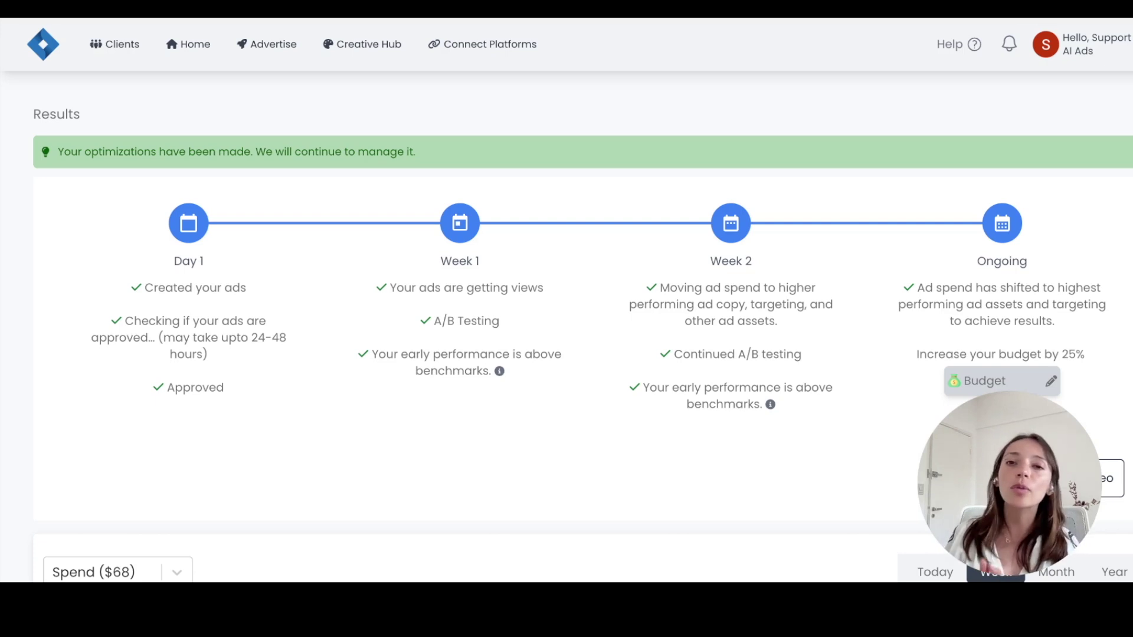
- Scroll to the results chart and keep Spend as its metric, showing the $68 weekly spend
scroll(216, 439, down, 1)
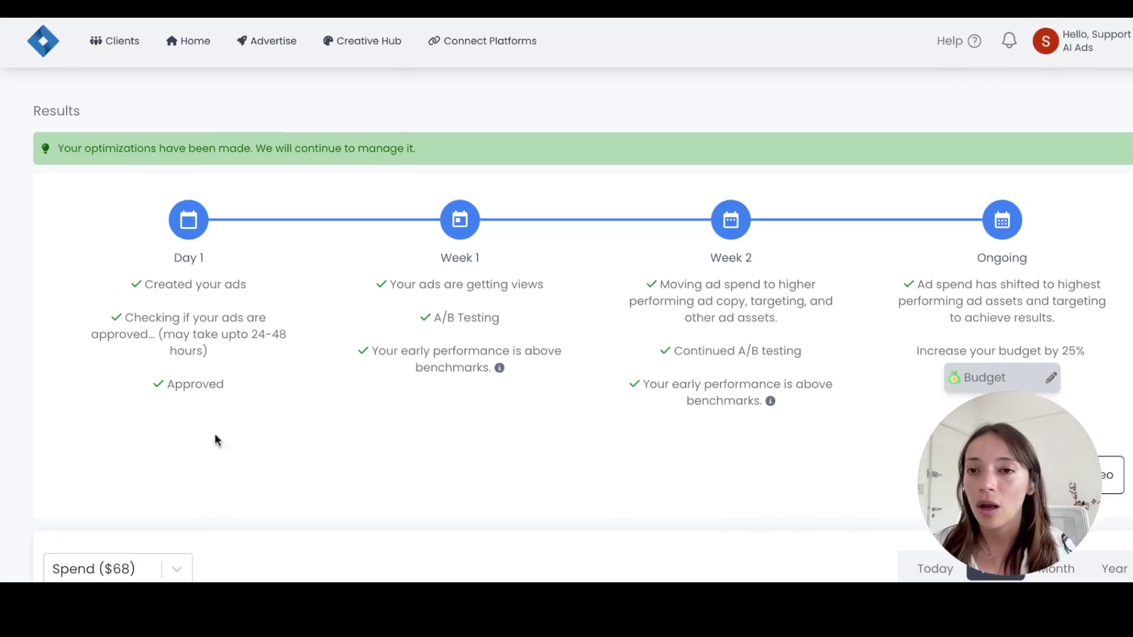
scroll(352, 389, down, 9)
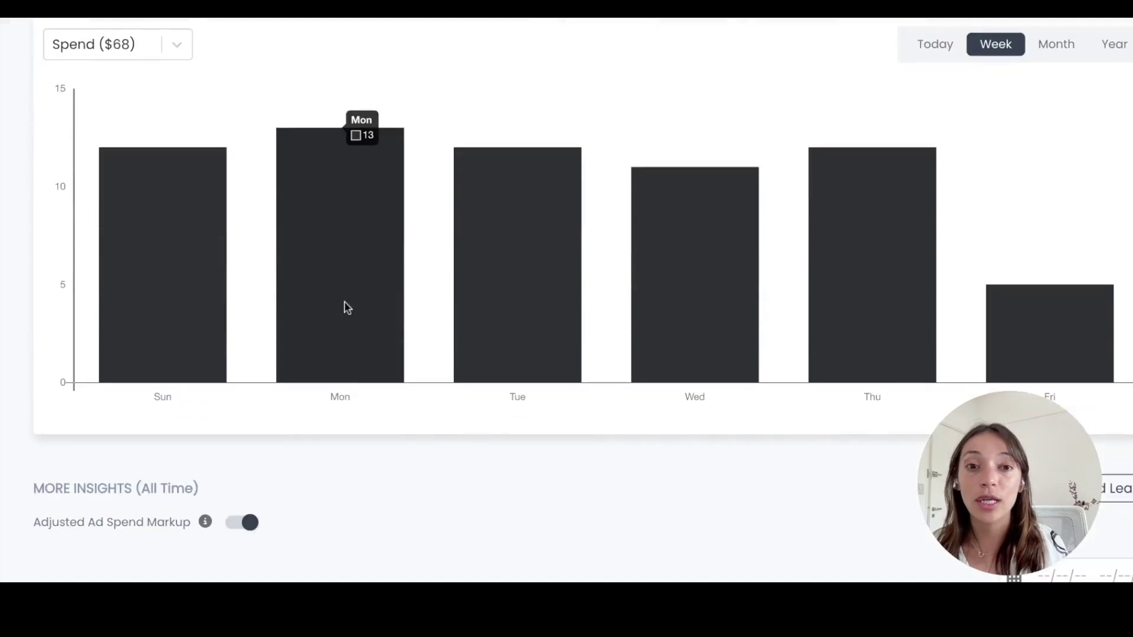
click(186, 44)
click(228, 440)
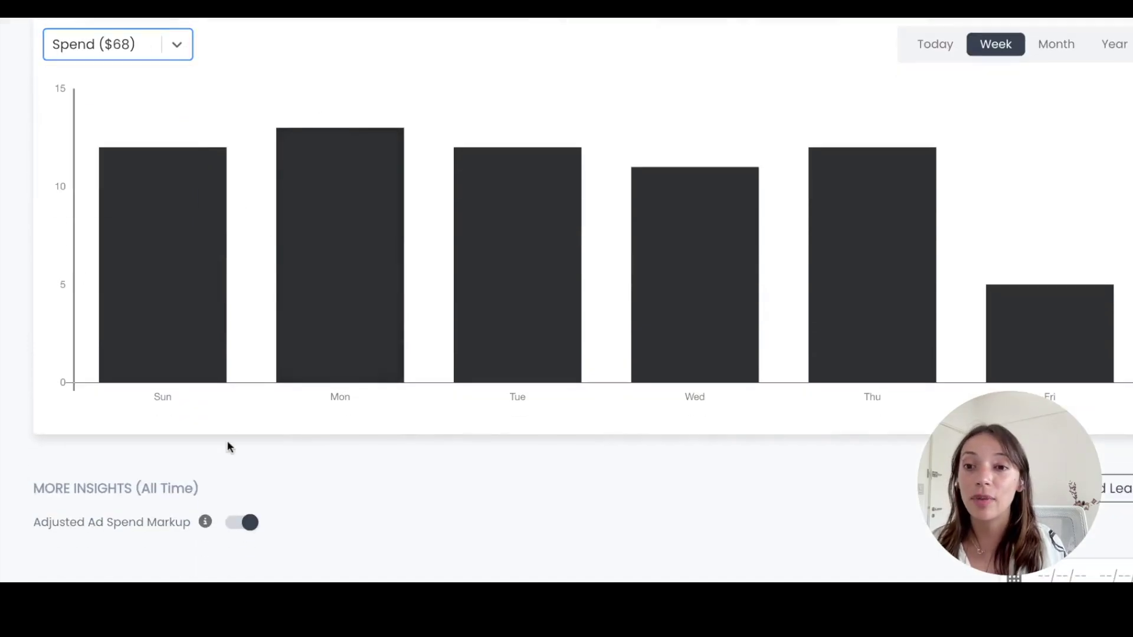
scroll(227, 413, down, 5)
scroll(229, 386, down, 2)
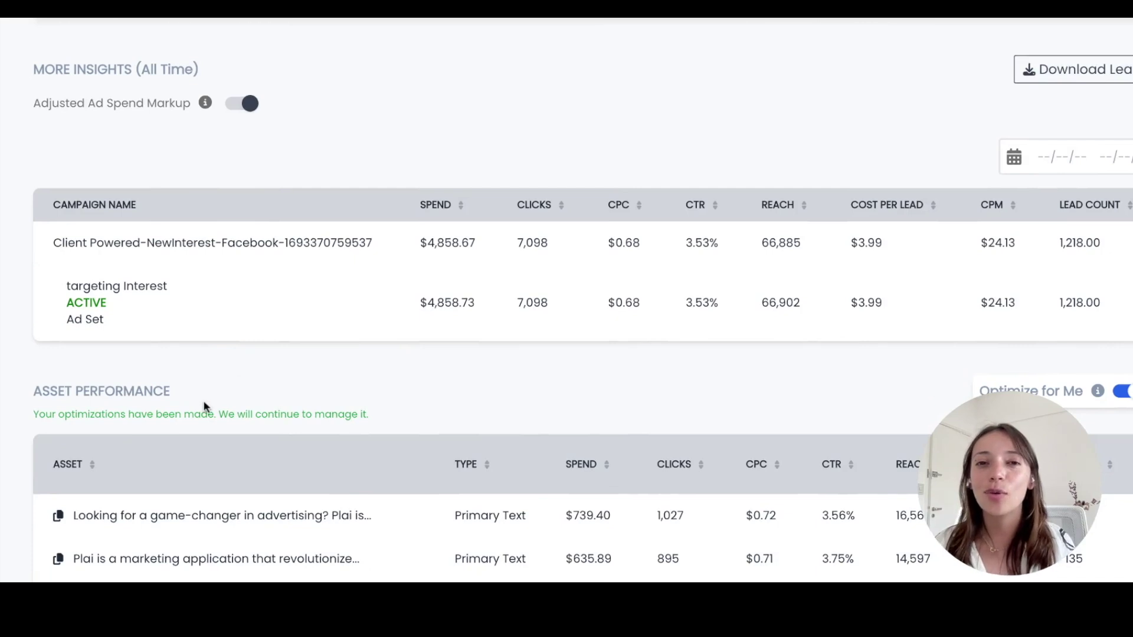
scroll(313, 224, down, 1)
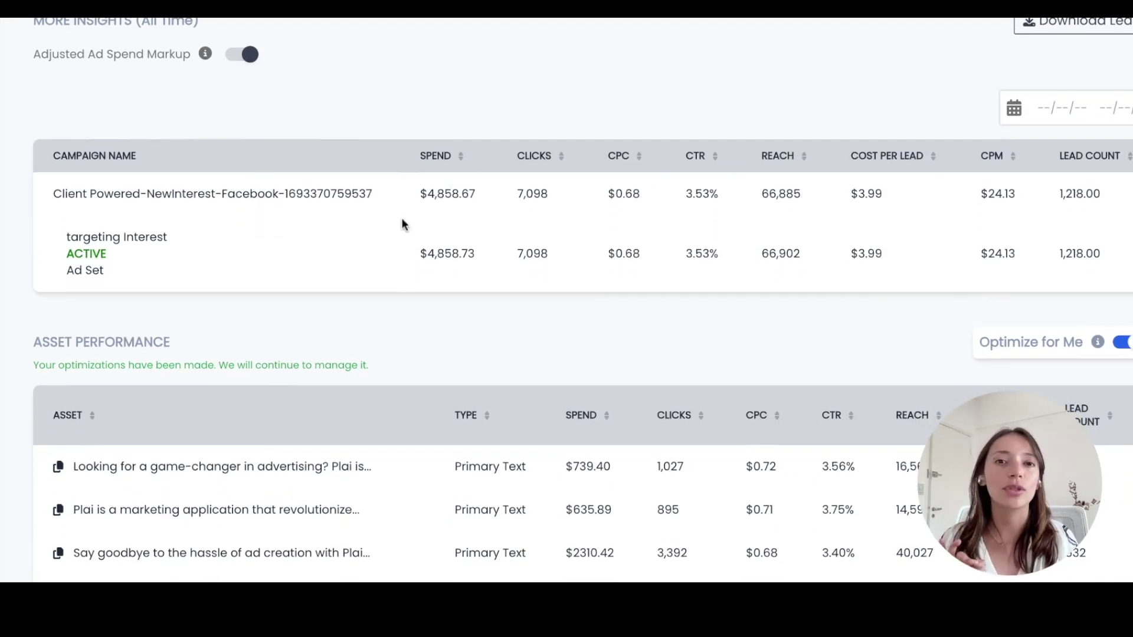
scroll(445, 313, down, 12)
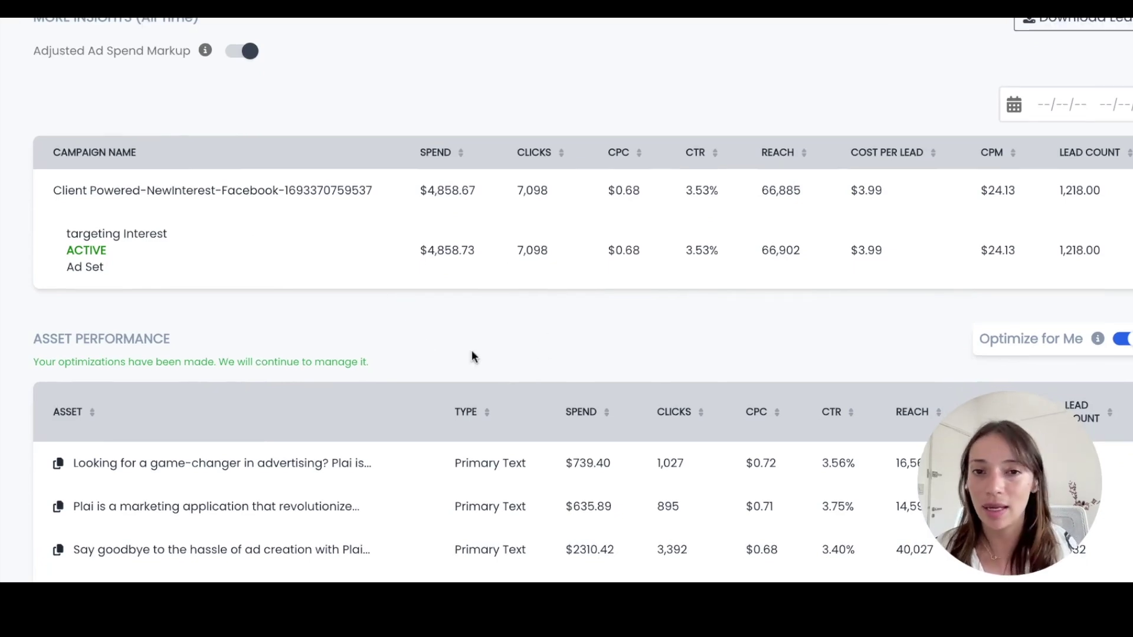
scroll(445, 310, down, 10)
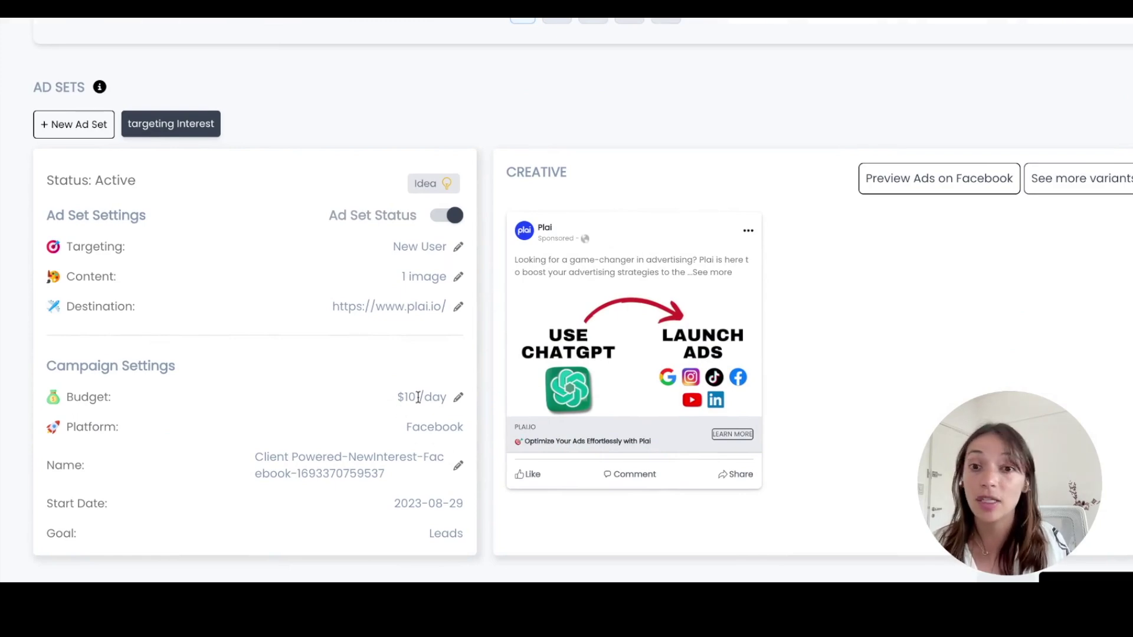
scroll(637, 295, up, 2)
scroll(657, 238, up, 18)
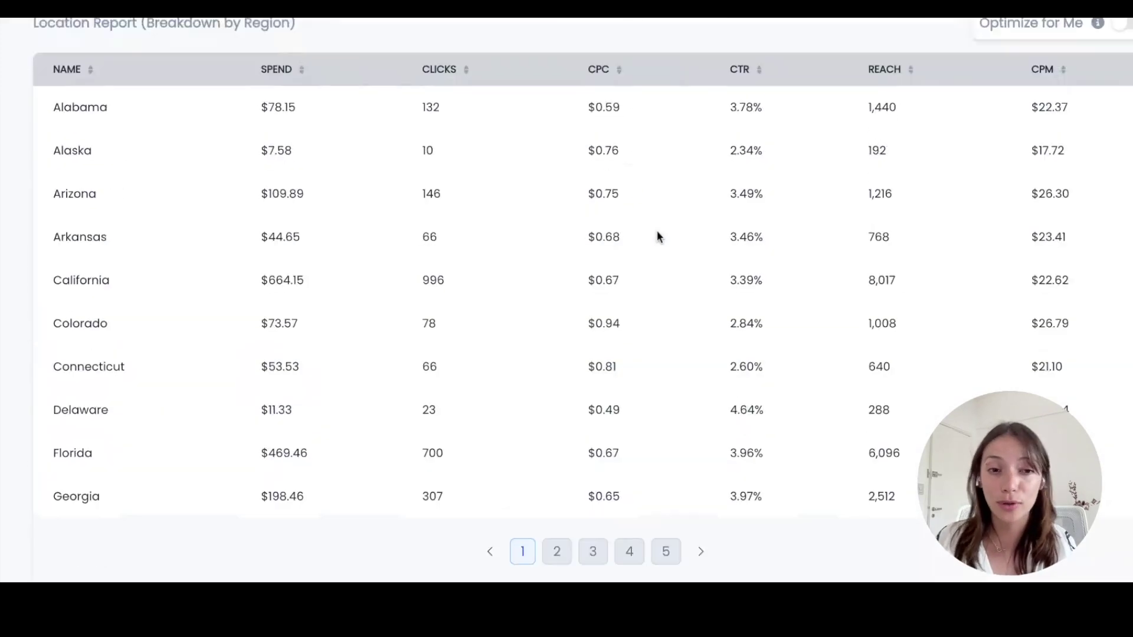
scroll(645, 344, up, 3)
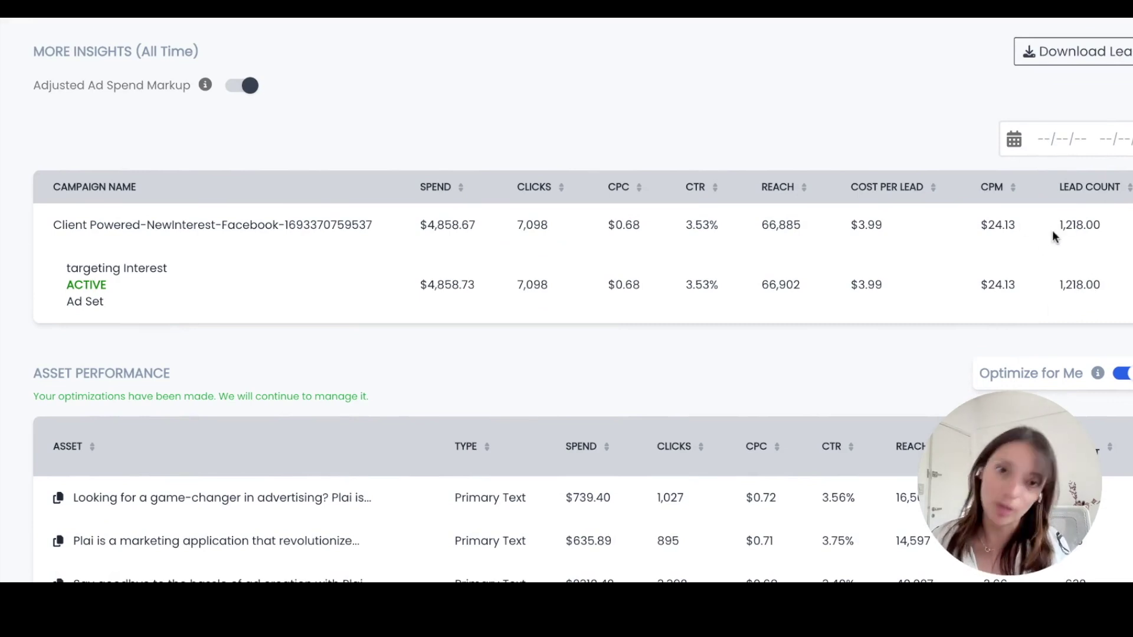
mouse_move(717, 191)
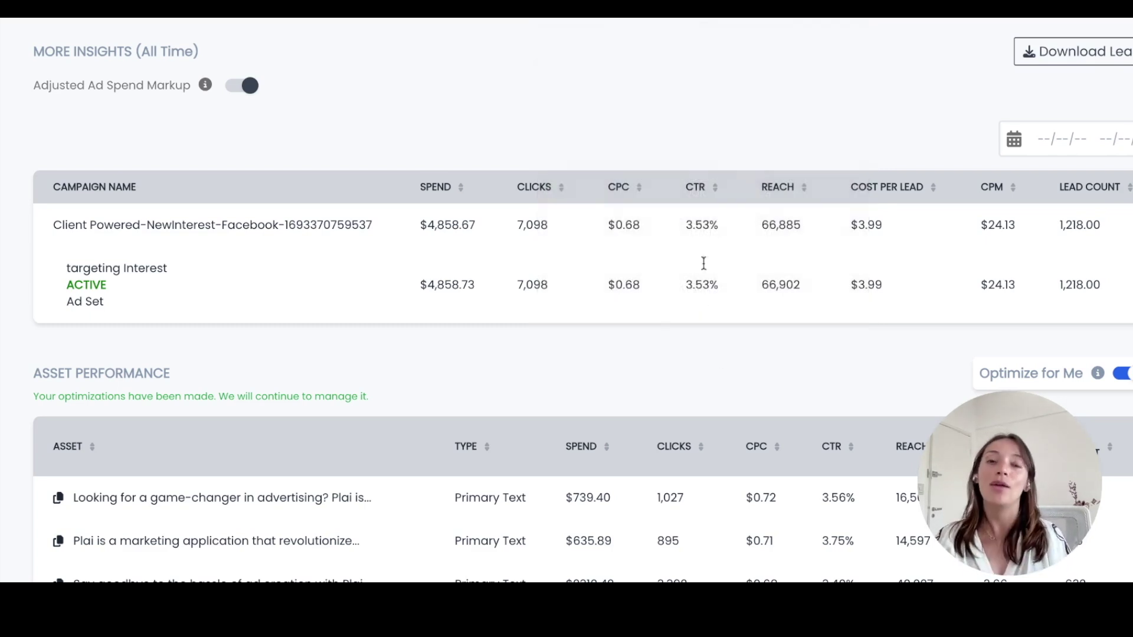
mouse_move(633, 196)
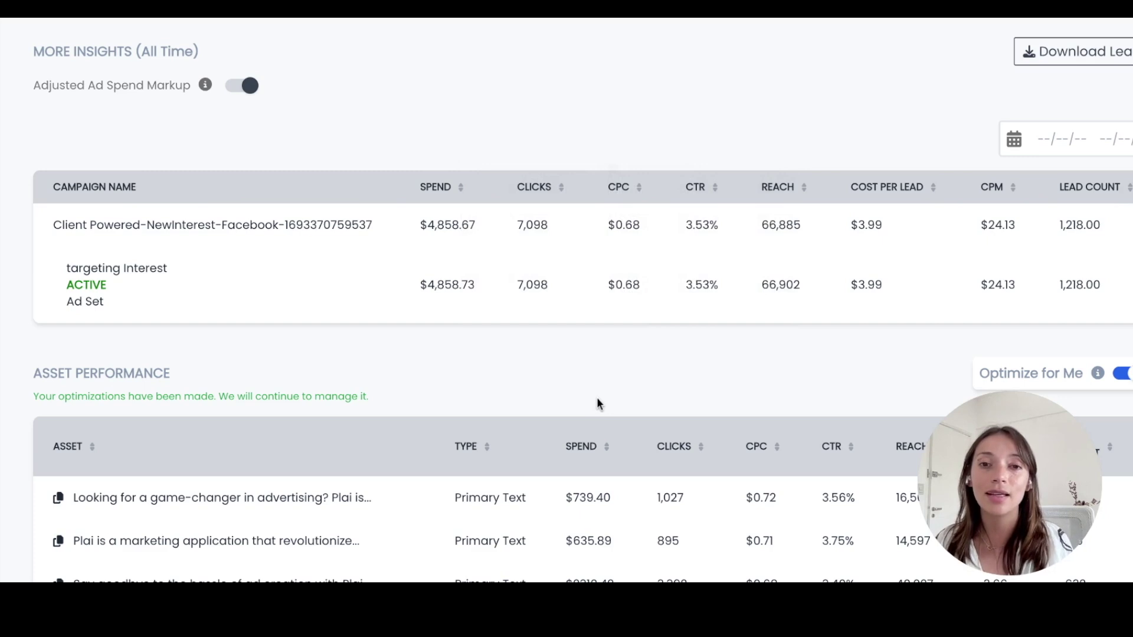
mouse_move(557, 188)
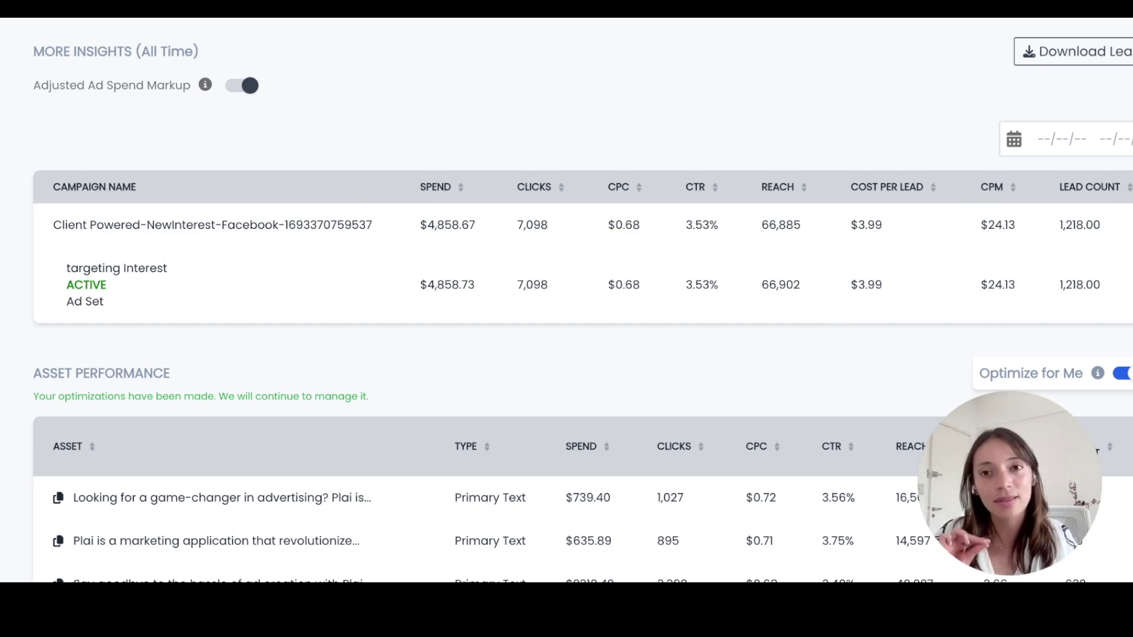
scroll(824, 289, down, 3)
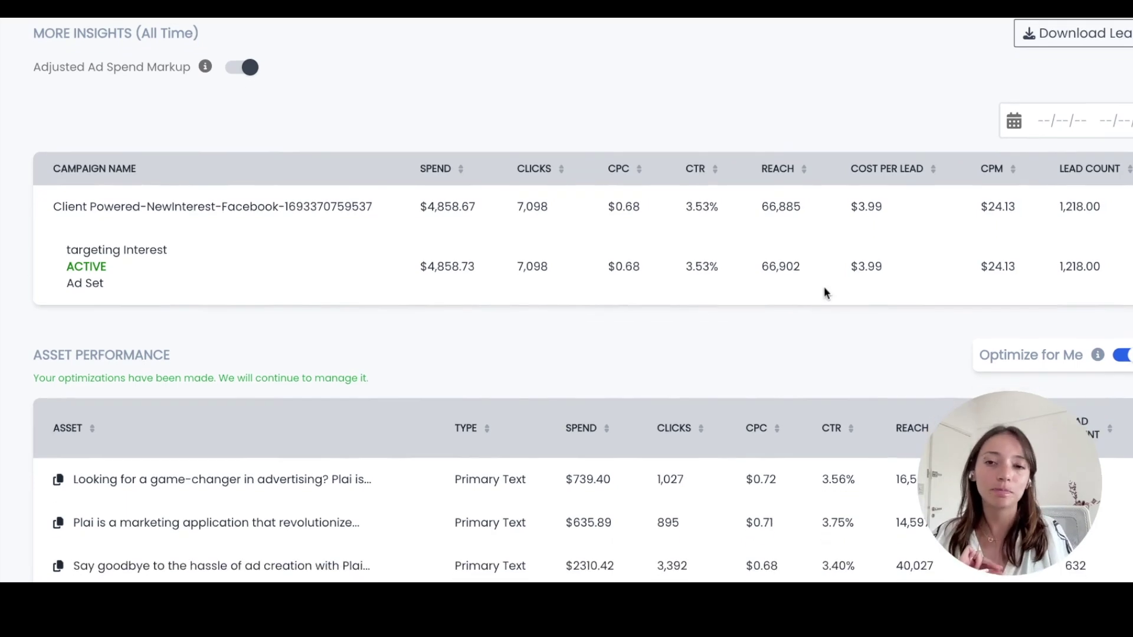
- Scroll through Asset Performance, Location Report and Ad Sets, then go back to the Advertise page
scroll(795, 338, down, 1)
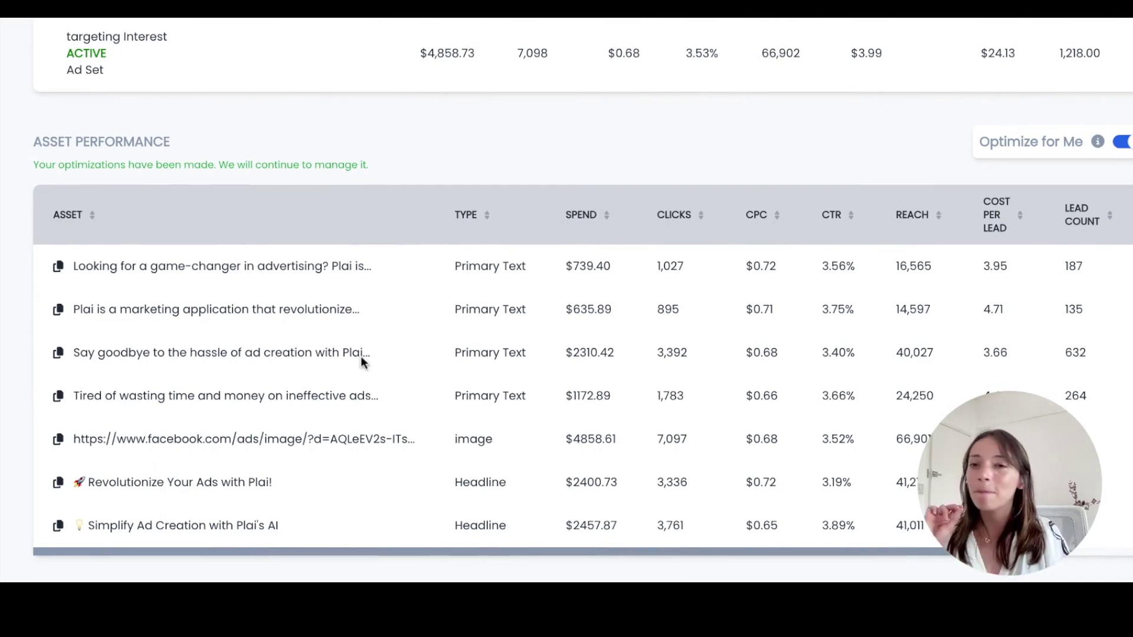
scroll(595, 260, down, 1)
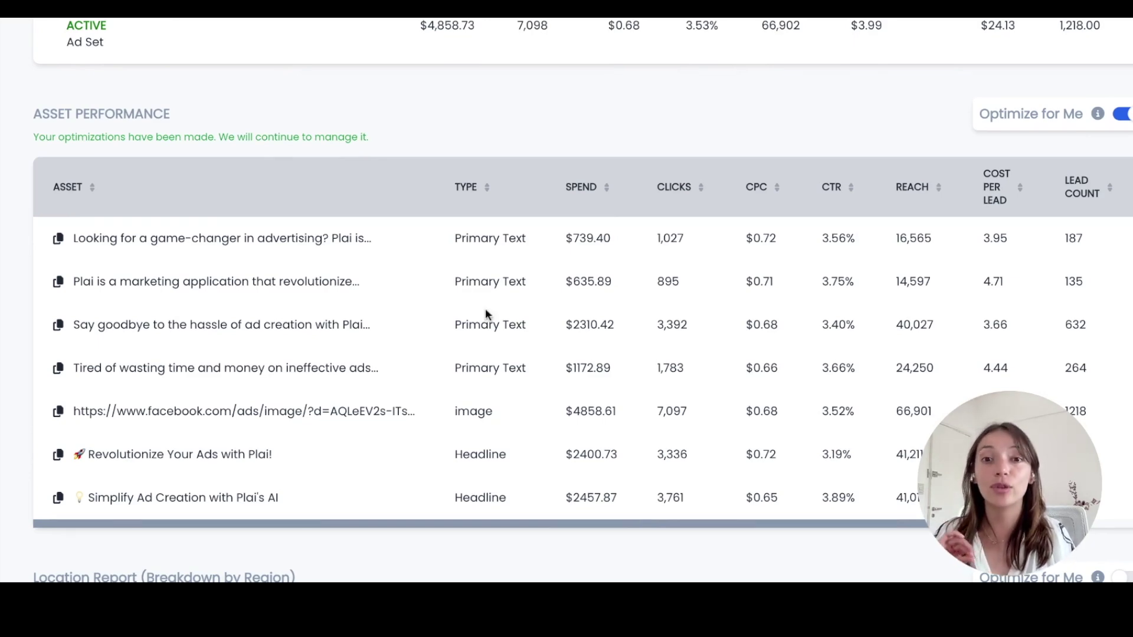
scroll(724, 249, down, 2)
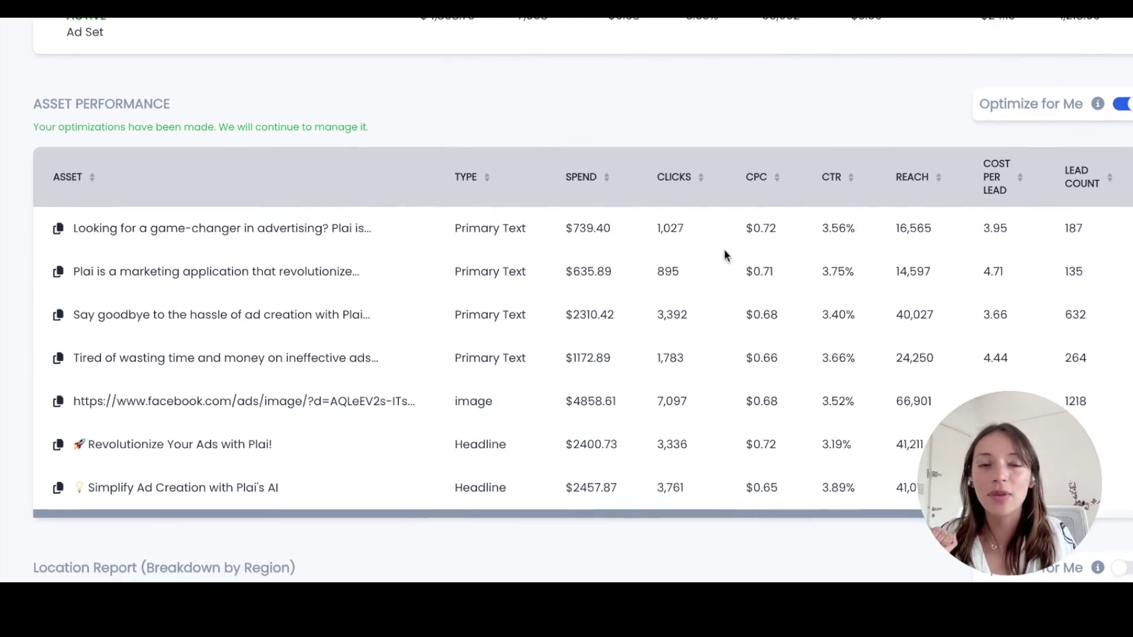
scroll(672, 310, down, 12)
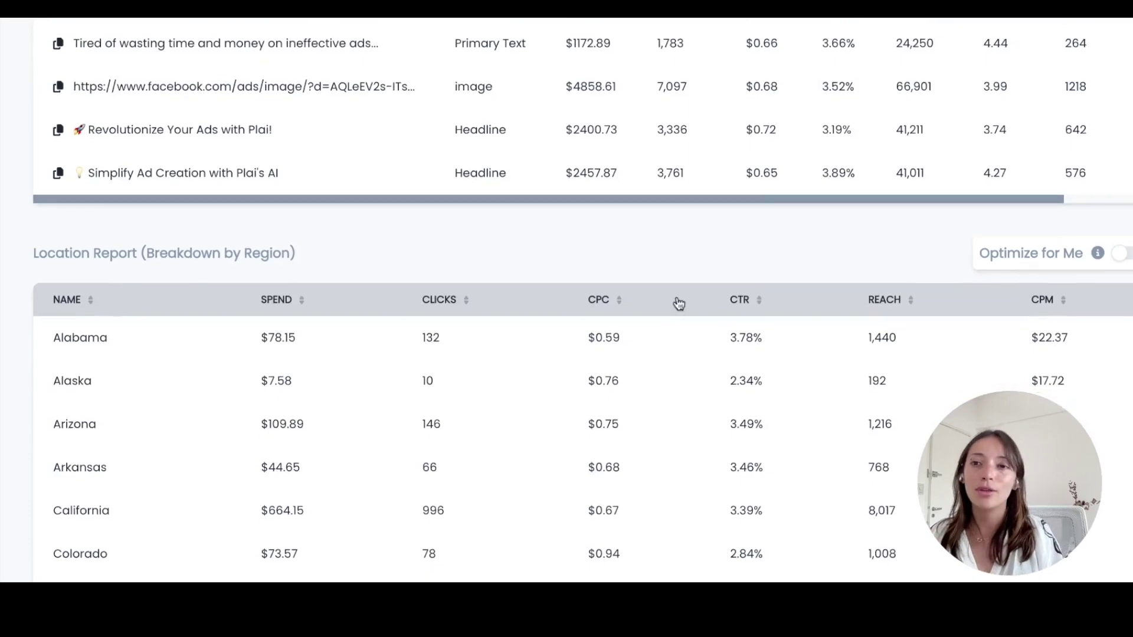
scroll(678, 295, down, 6)
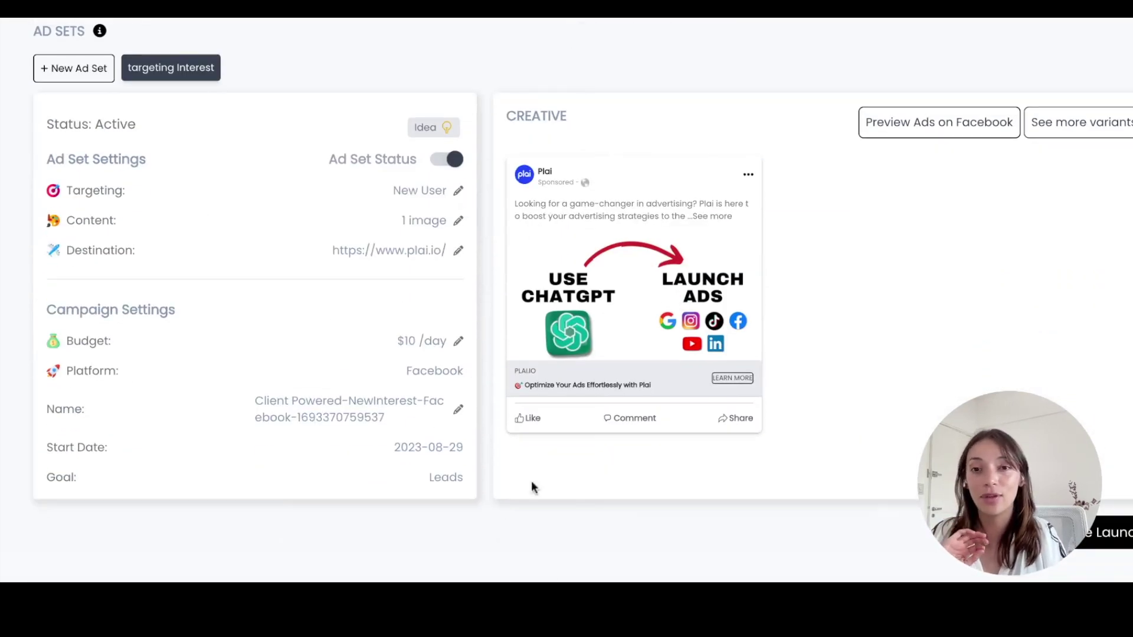
scroll(554, 390, up, 20)
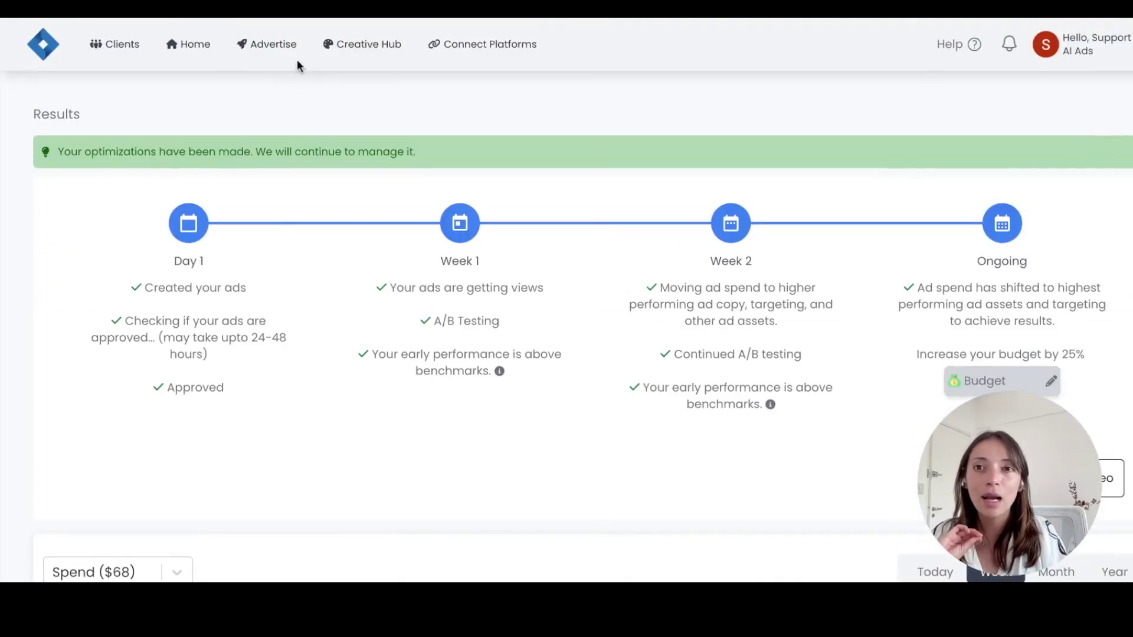
click(267, 52)
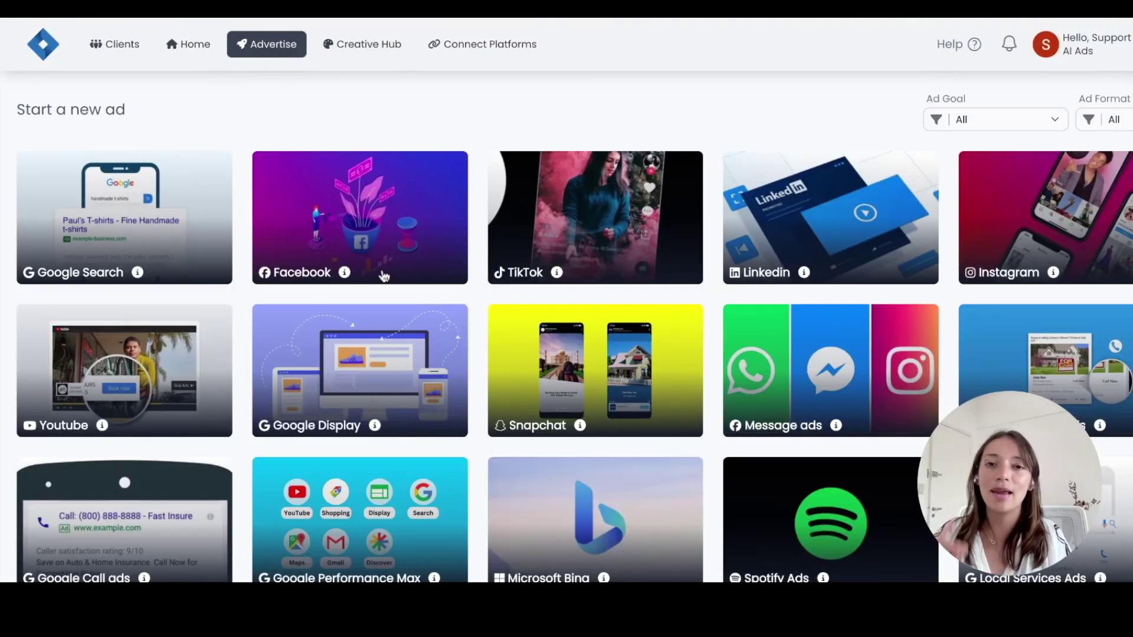